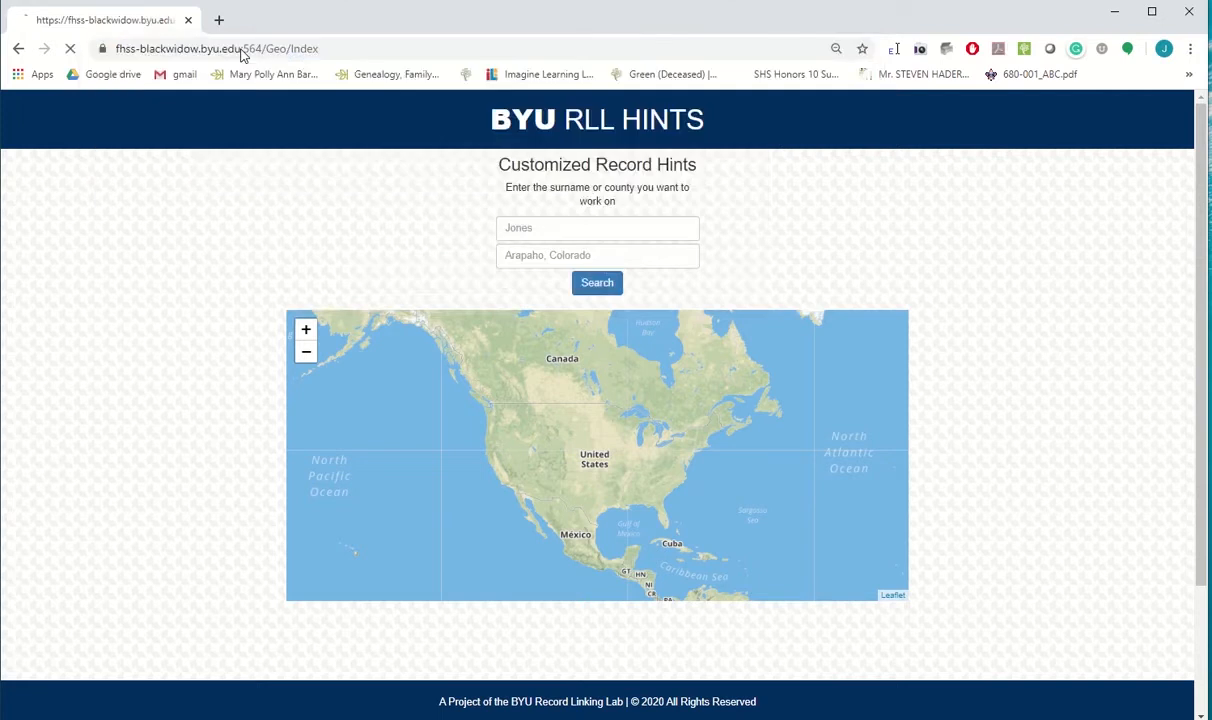
Step: Search for customized record hints in the county Greenville, South Carolina
left_click(541, 252)
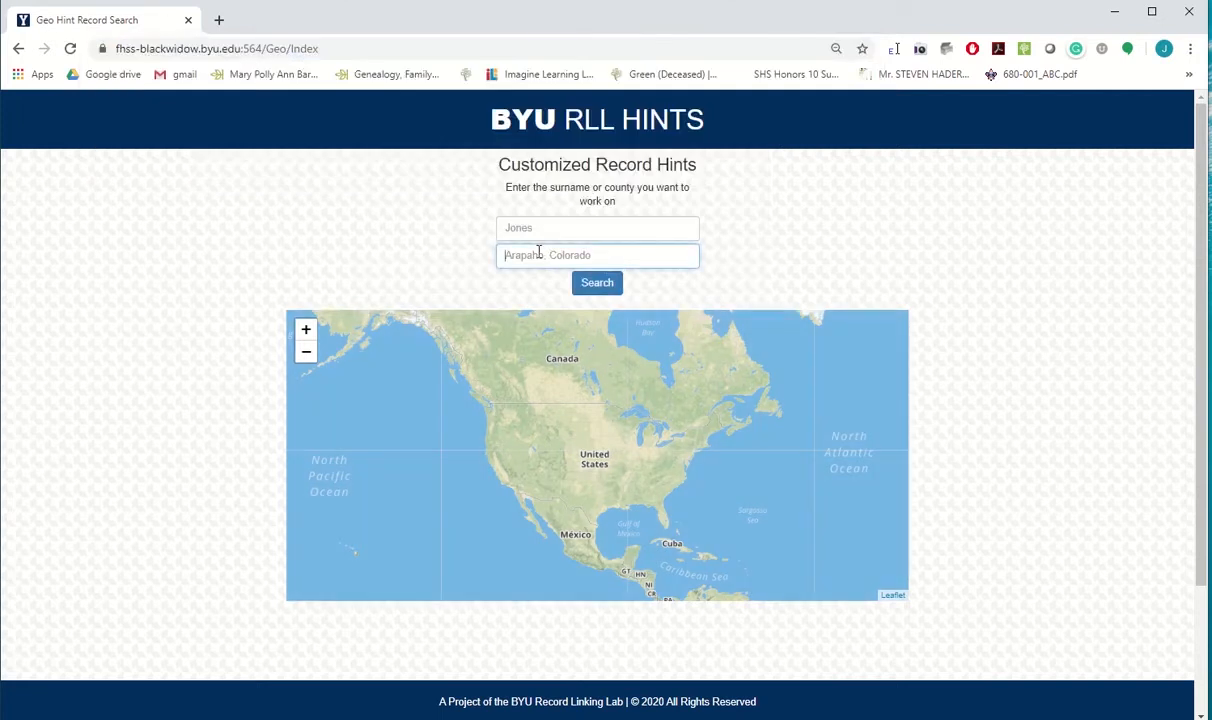
type("south ca")
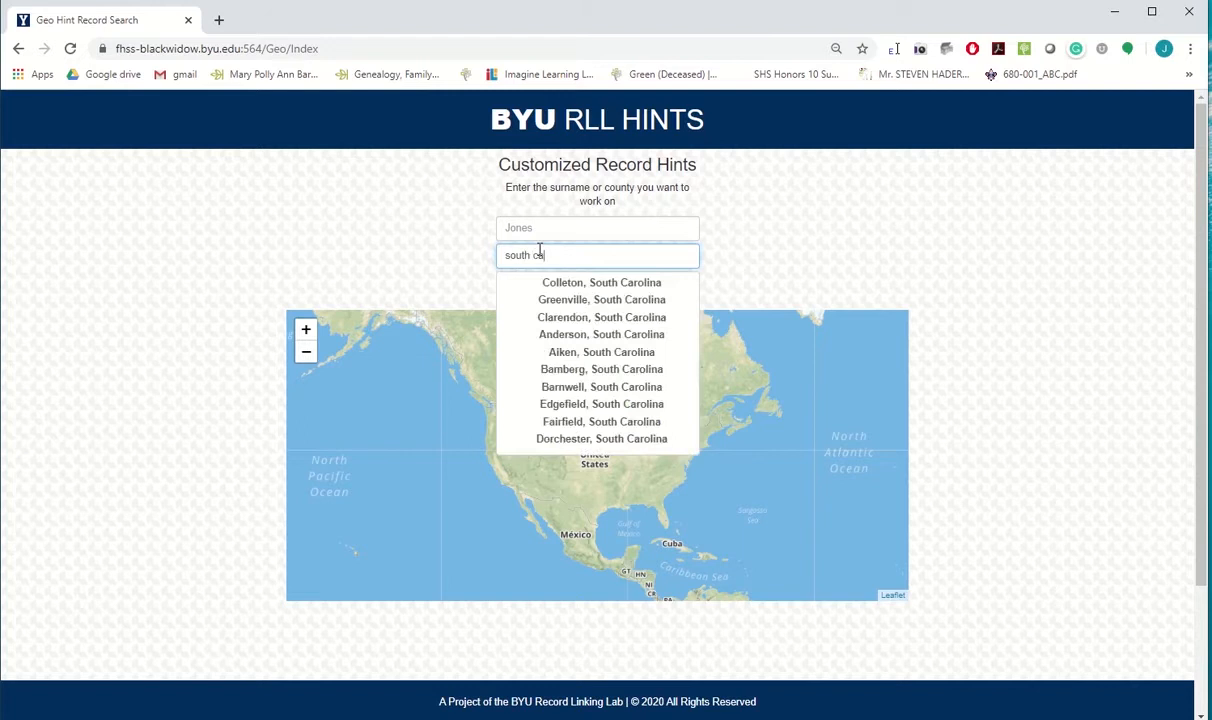
left_click(565, 311)
left_click(595, 284)
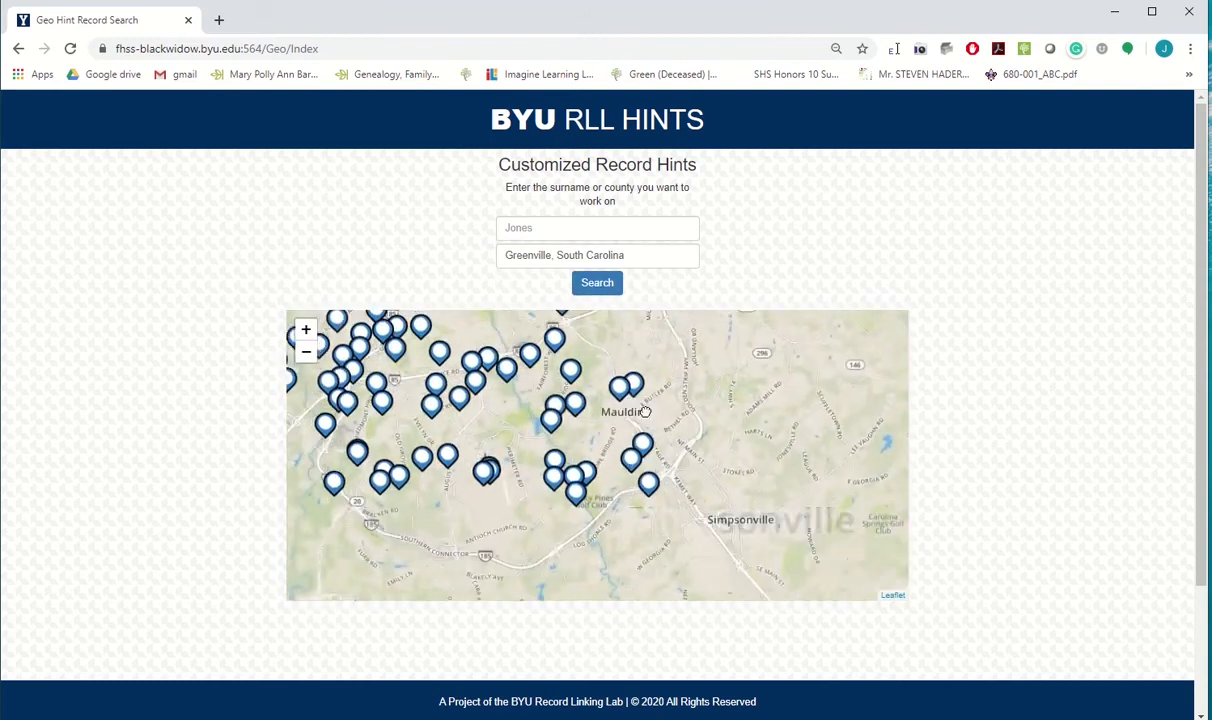
Step: Open the record hint at the map marker south of Mauldin, west of Simpsonville, and sign in to FamilySearch with the prefilled account
left_click_drag(749, 481, 687, 446)
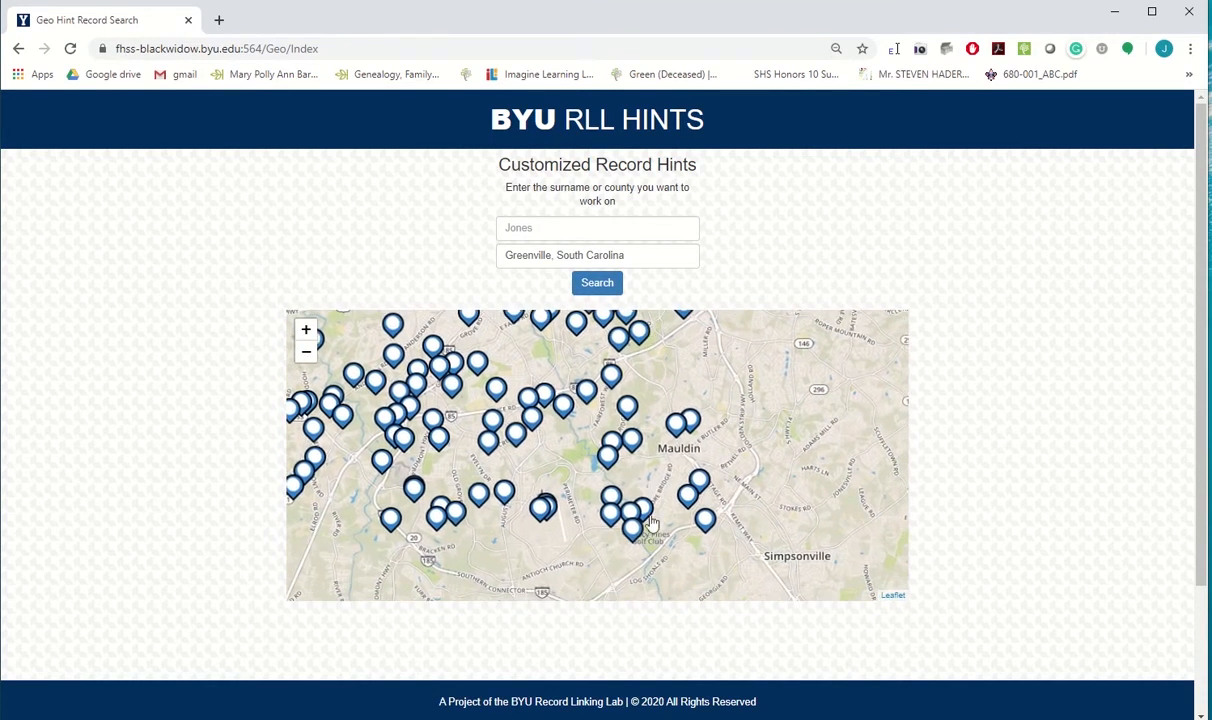
left_click(709, 530)
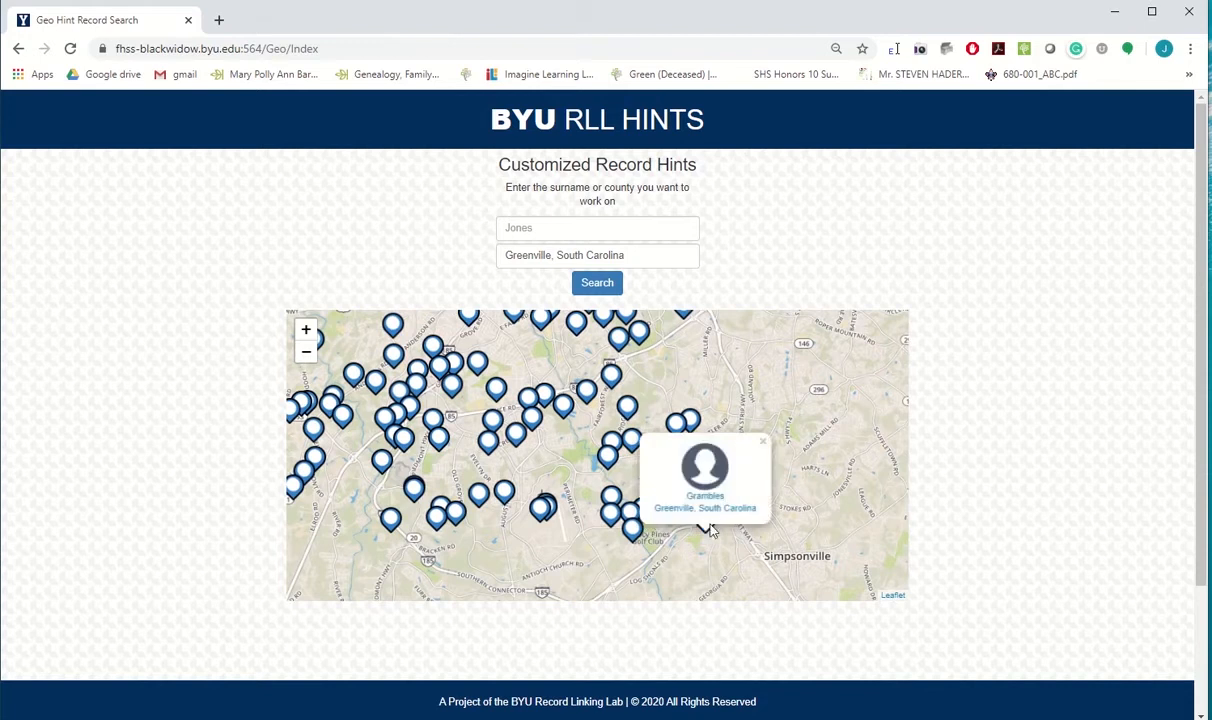
left_click(710, 506)
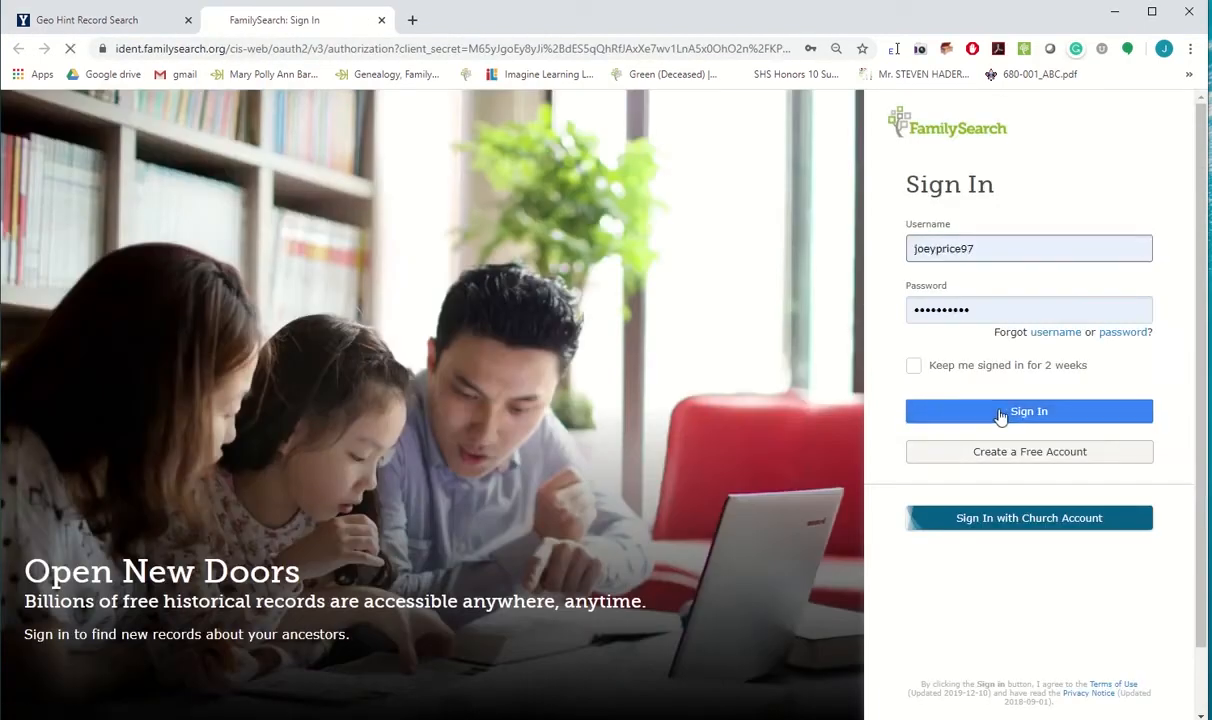
left_click(1002, 414)
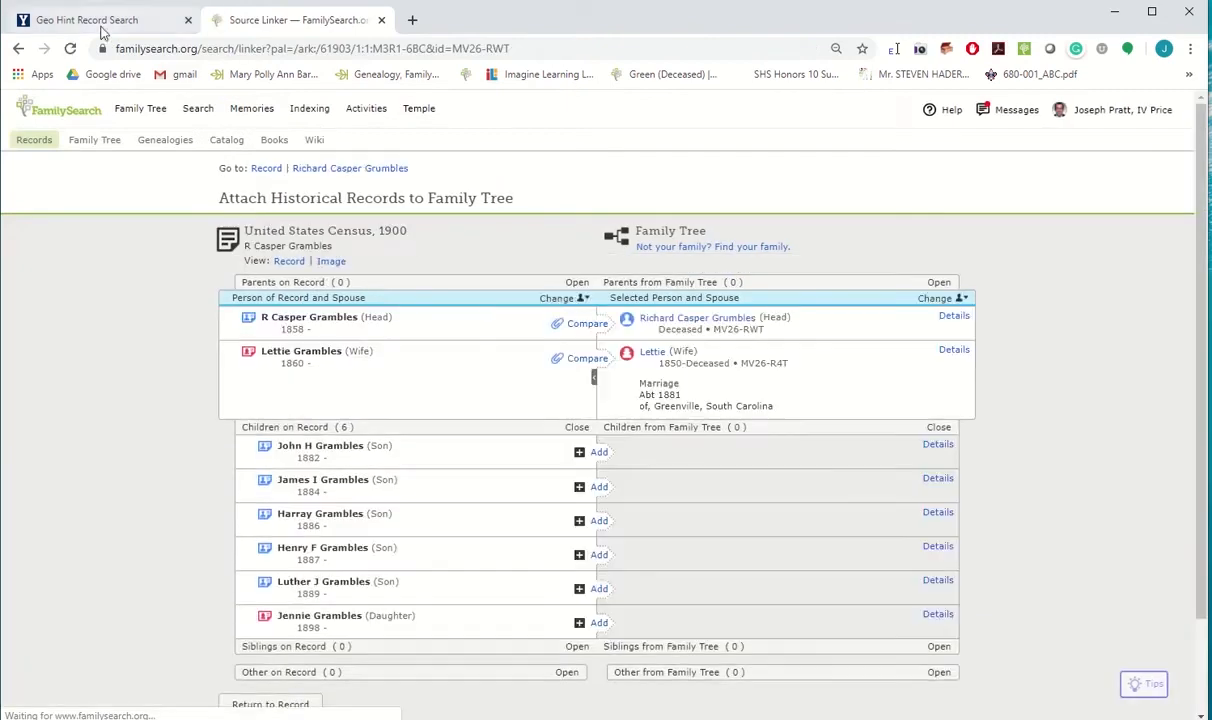
Step: Open four more Greenville record hints from other markers on the hint map, each in its own Source Linker tab
left_click(95, 20)
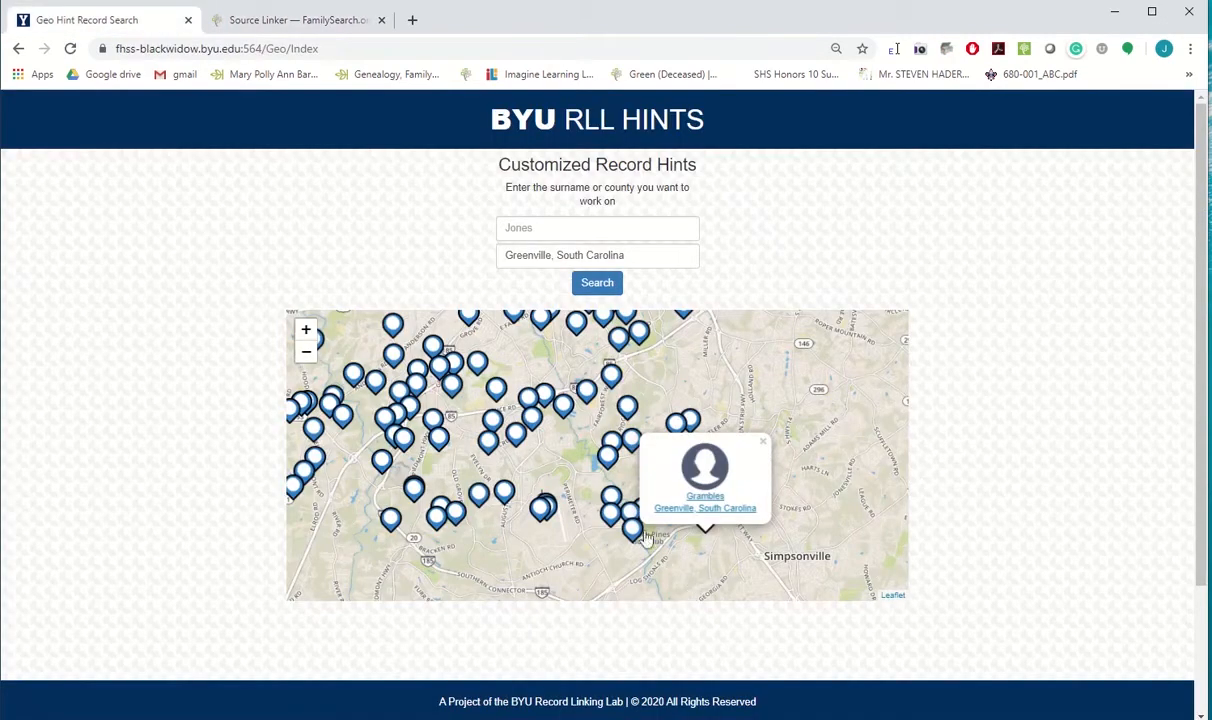
left_click(610, 512)
left_click(630, 504)
left_click(160, 22)
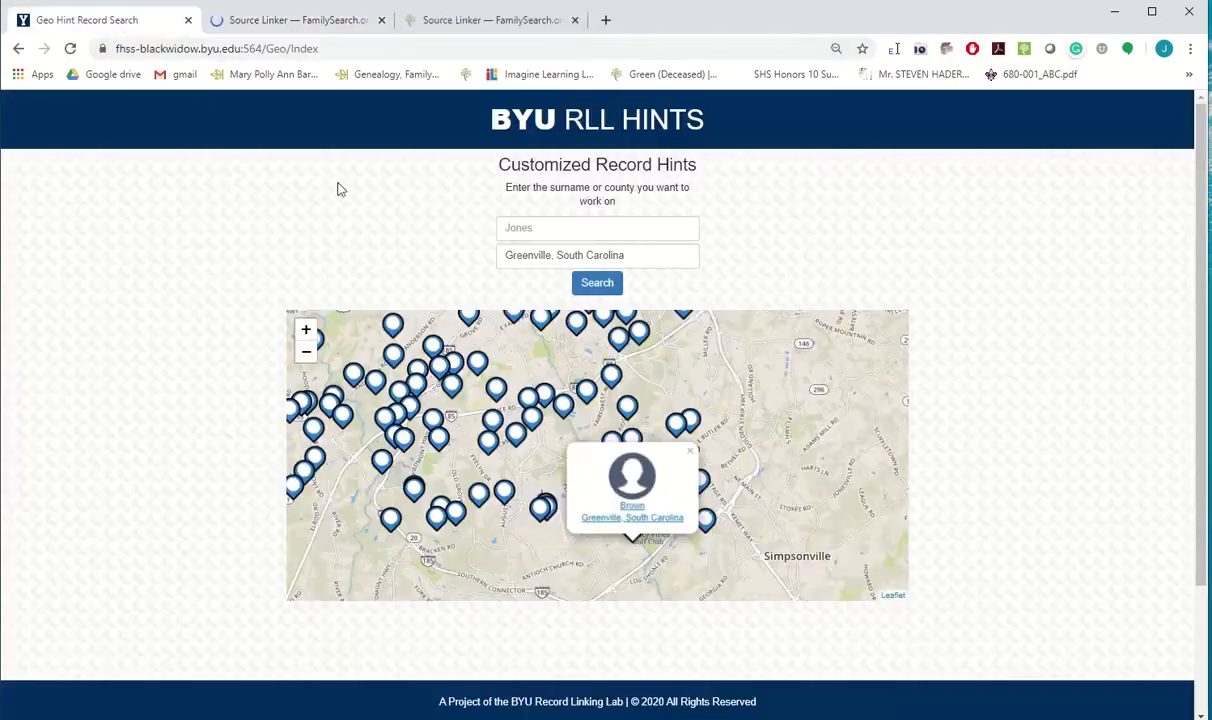
left_click(542, 506)
left_click(542, 500)
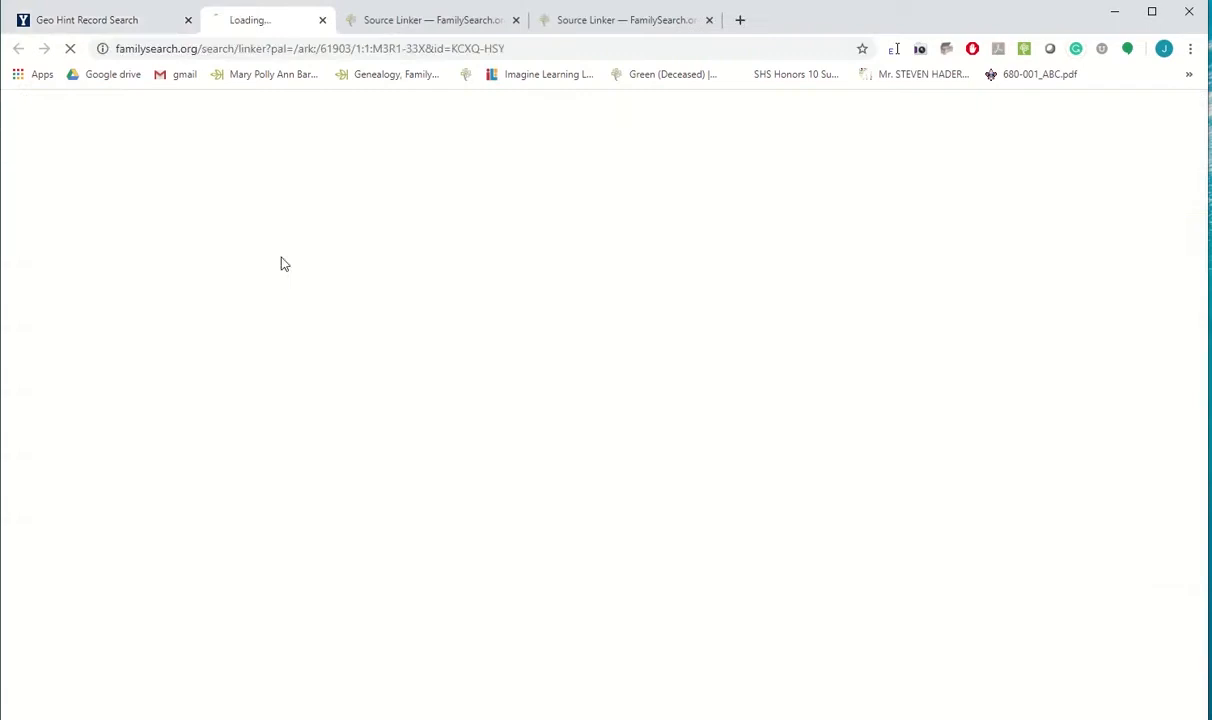
left_click(85, 22)
left_click(435, 493)
left_click(443, 487)
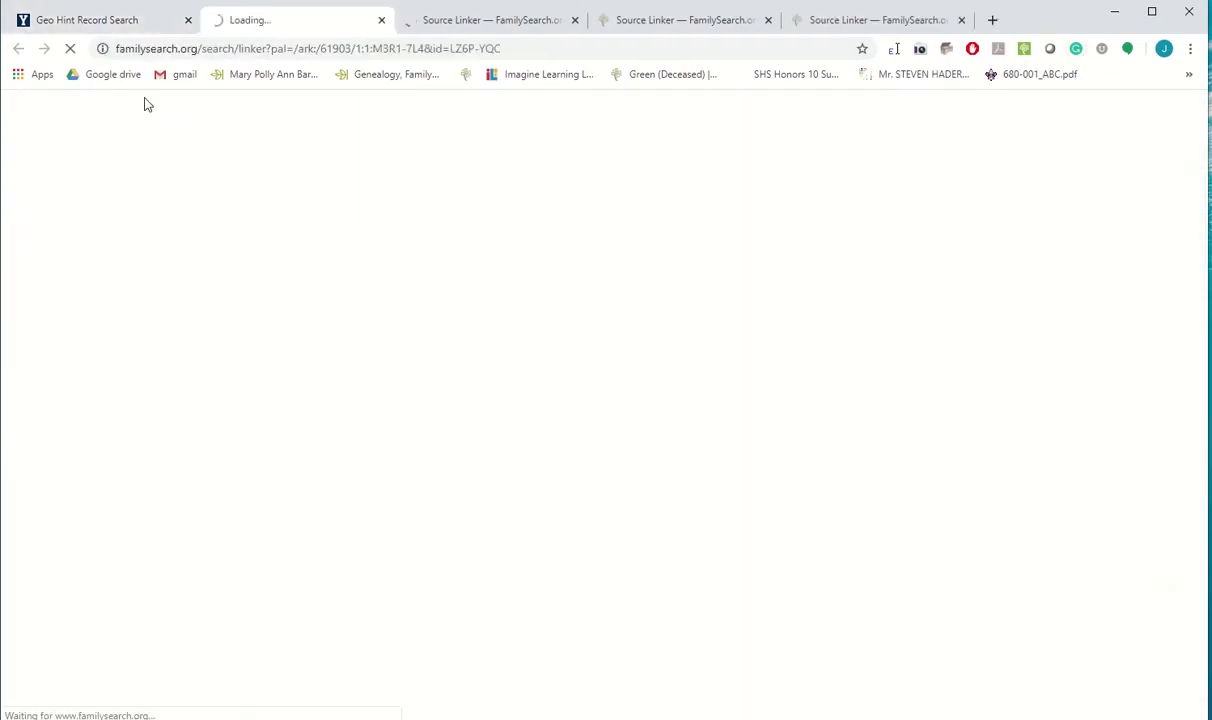
left_click(92, 22)
left_click(389, 533)
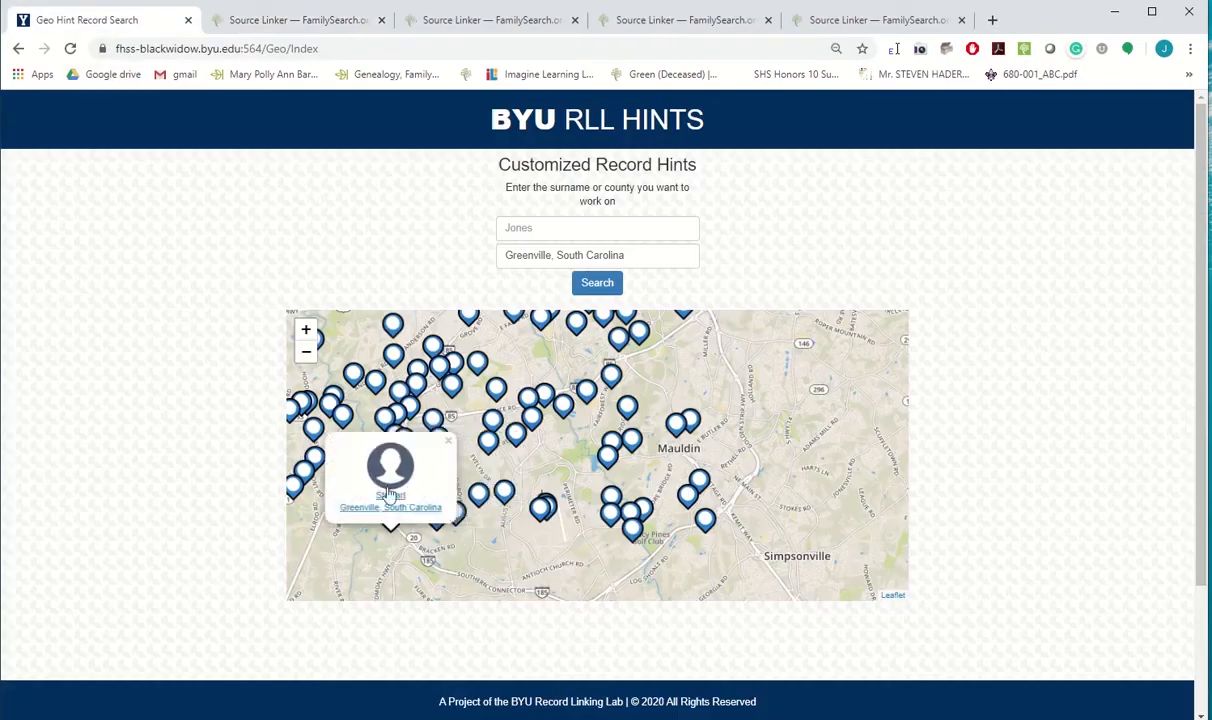
left_click(392, 490)
Step: Examine the first hint's household, comparing the census and Family Tree details of the head and his wife and reviewing the children
left_click(945, 22)
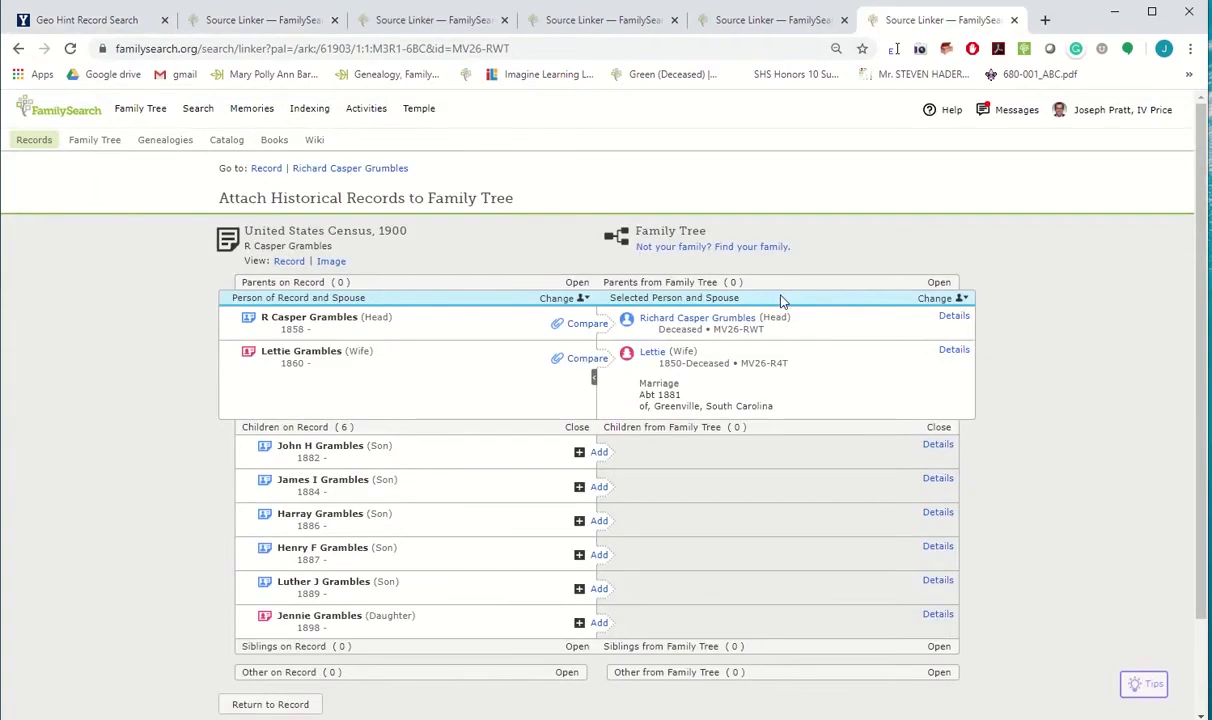
left_click(948, 316)
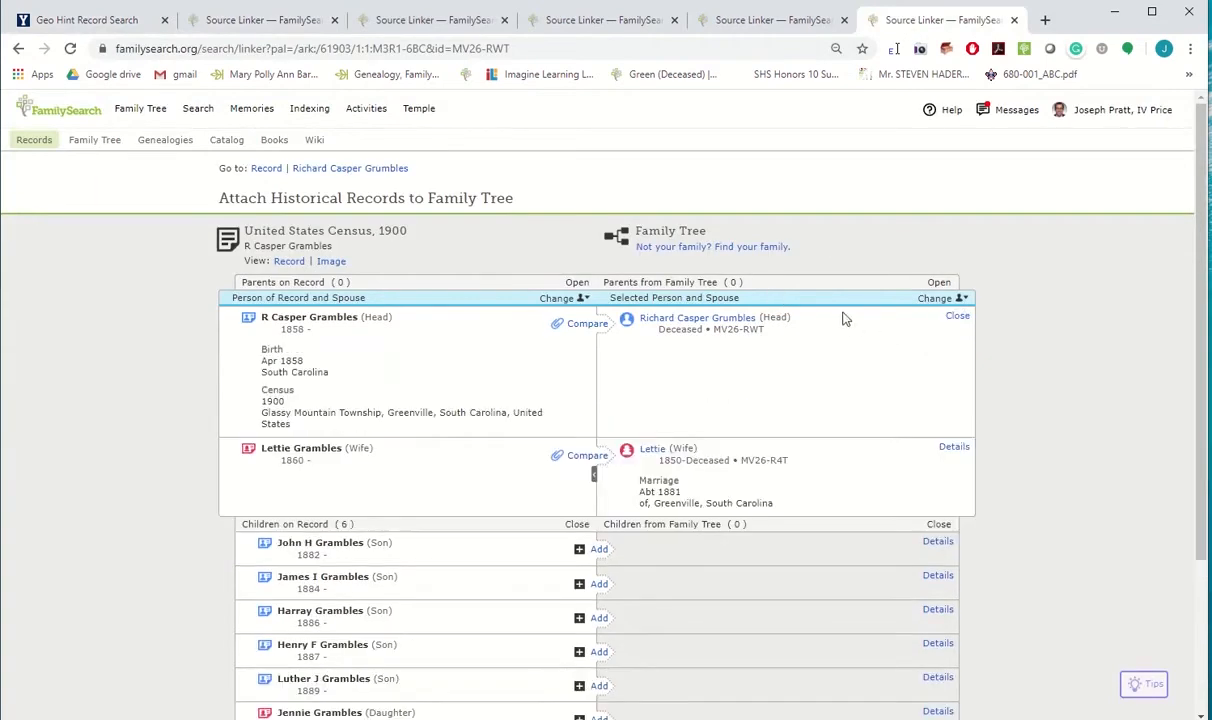
left_click(952, 447)
scroll(838, 376, "down", 3)
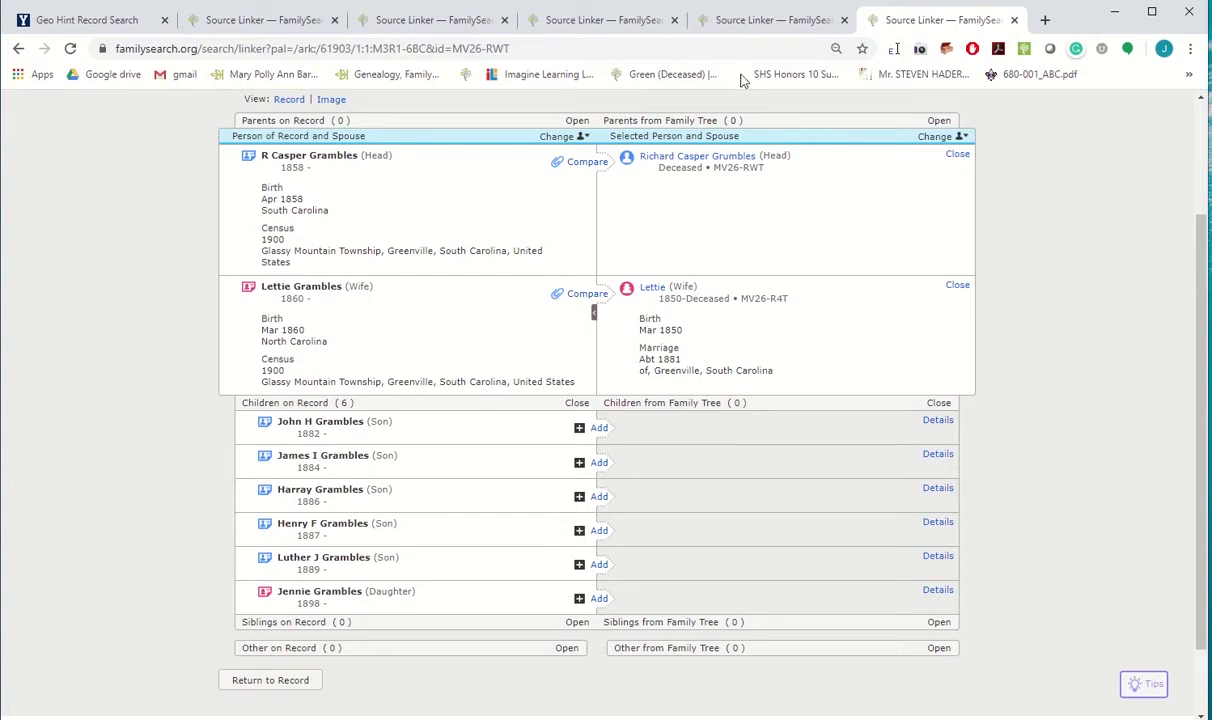
Step: Examine the second hint's household, comparing the birth details of the Family Tree daughter and the census daughter born in 1876
left_click(746, 22)
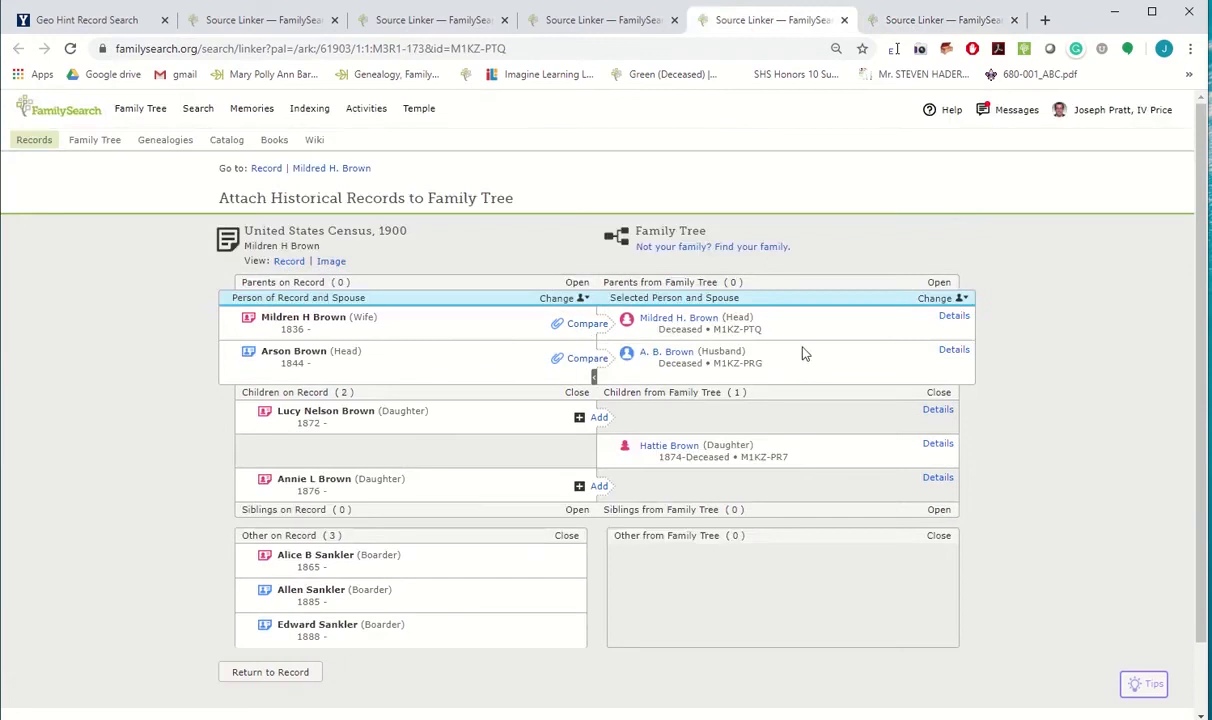
left_click(938, 444)
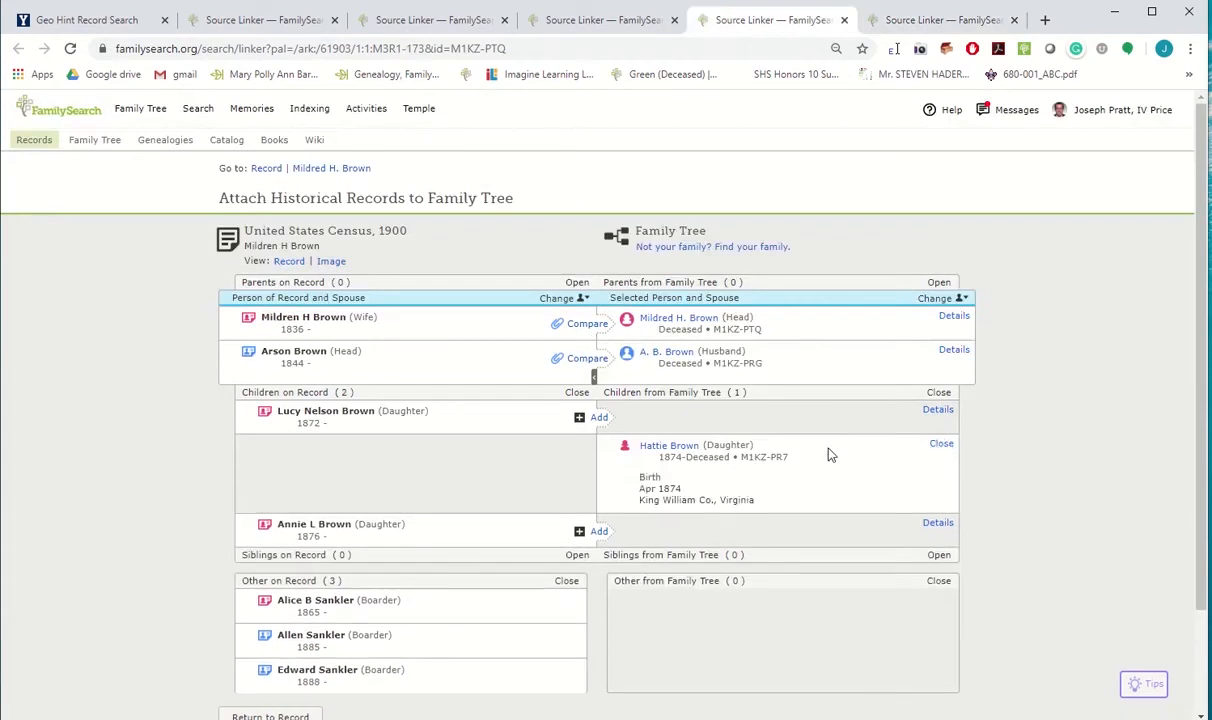
left_click(937, 523)
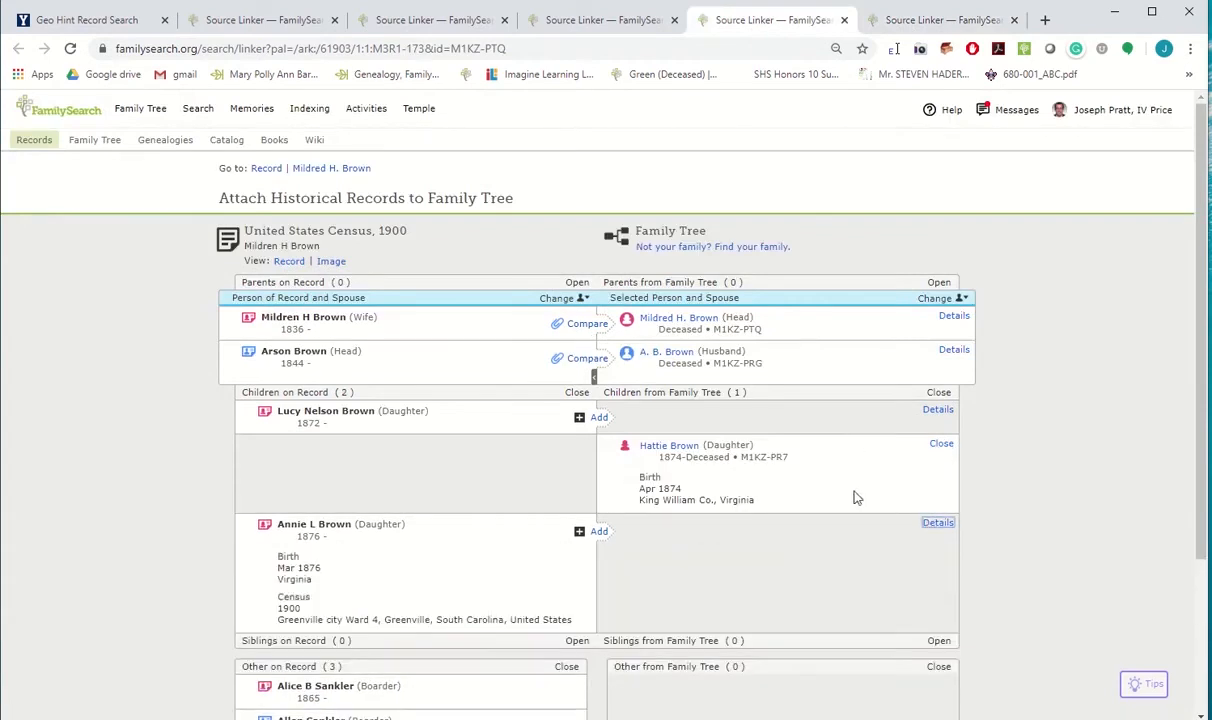
scroll(849, 487, "down", 1)
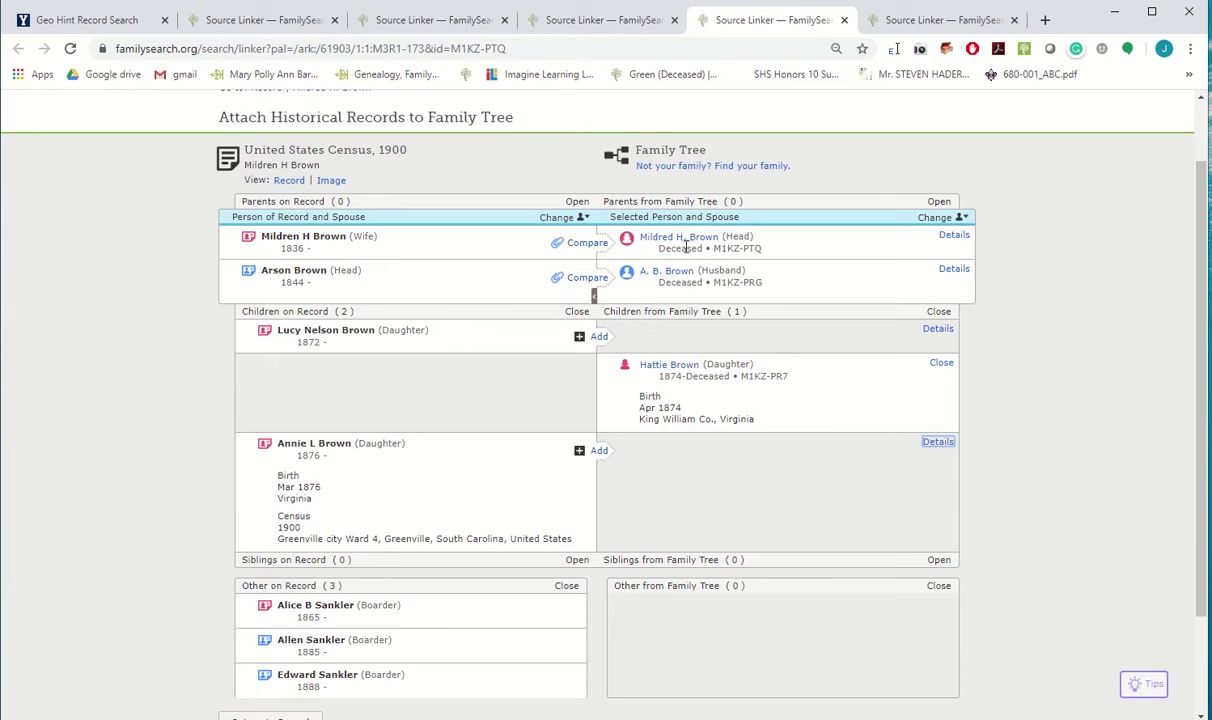
Step: In the third hint, attach the 1900 census record to the daughter born in 1895, adding her 1900 Fairview Township residence
left_click(600, 20)
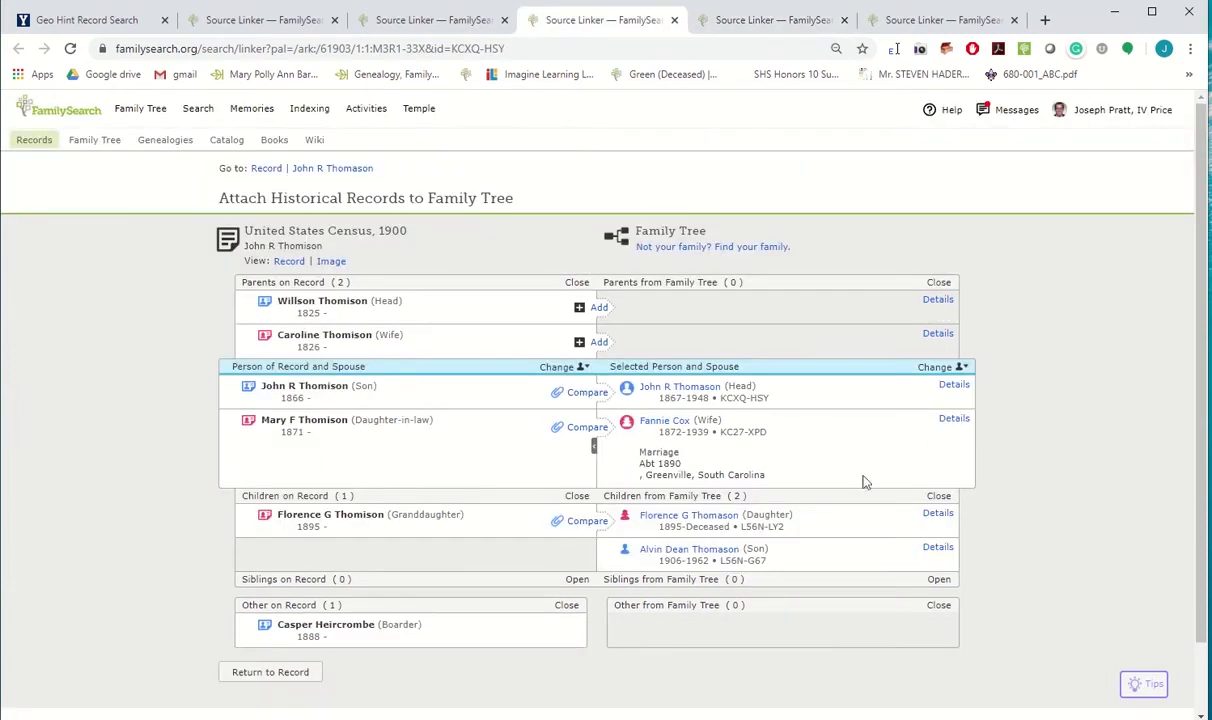
left_click(938, 513)
scroll(870, 470, "down", 3)
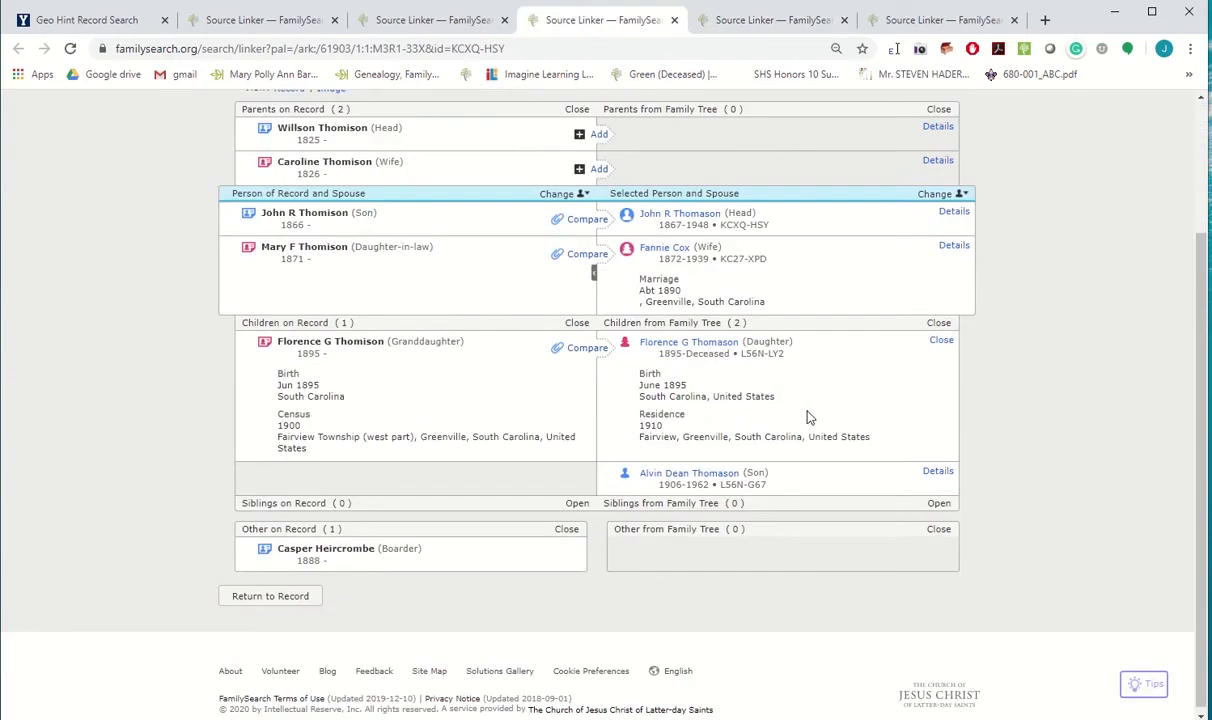
left_click(585, 343)
left_click(597, 486)
scroll(866, 495, "down", 3)
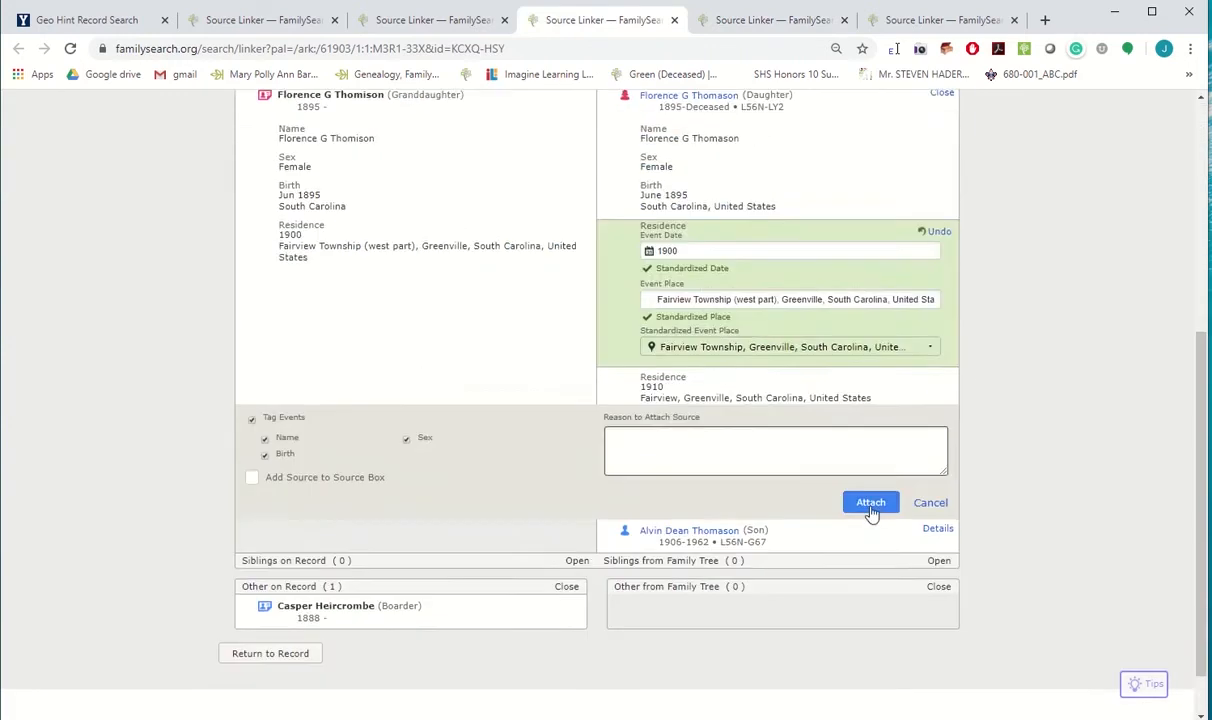
left_click(872, 502)
Step: Attach the 1900 census record to the wife and then the head of the selected couple, adding each one's 1900 Fairview Township residence
left_click(587, 346)
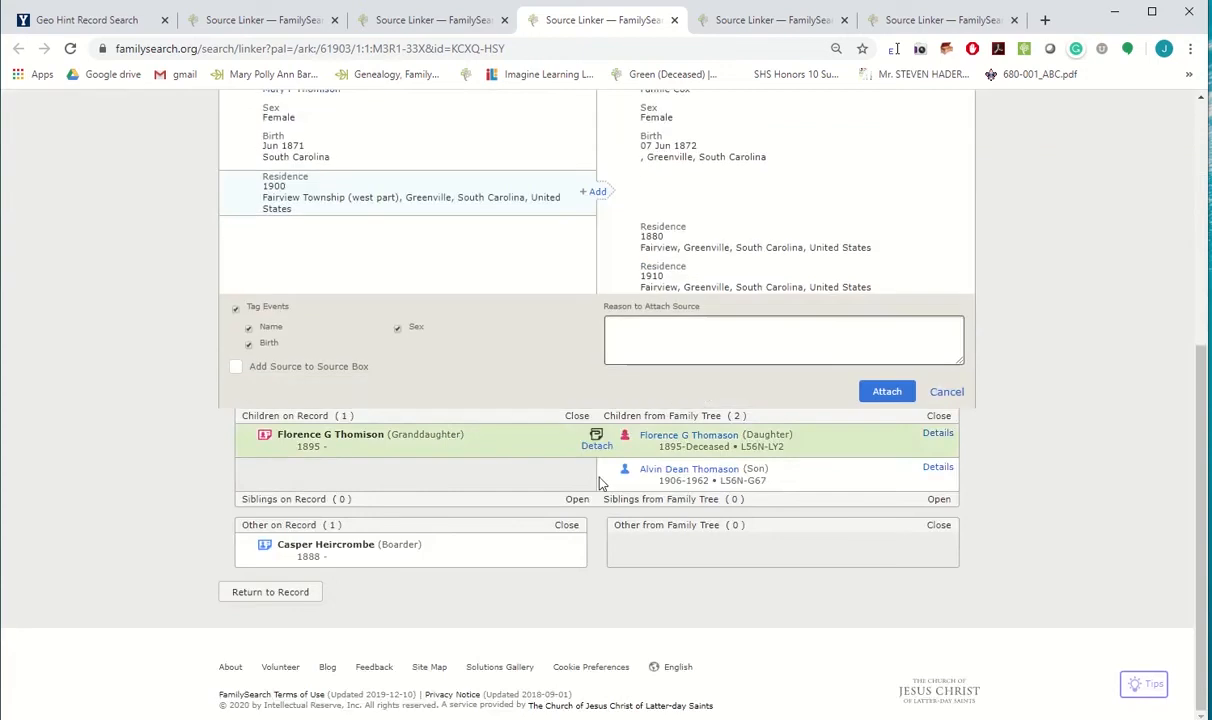
left_click(597, 192)
left_click(885, 492)
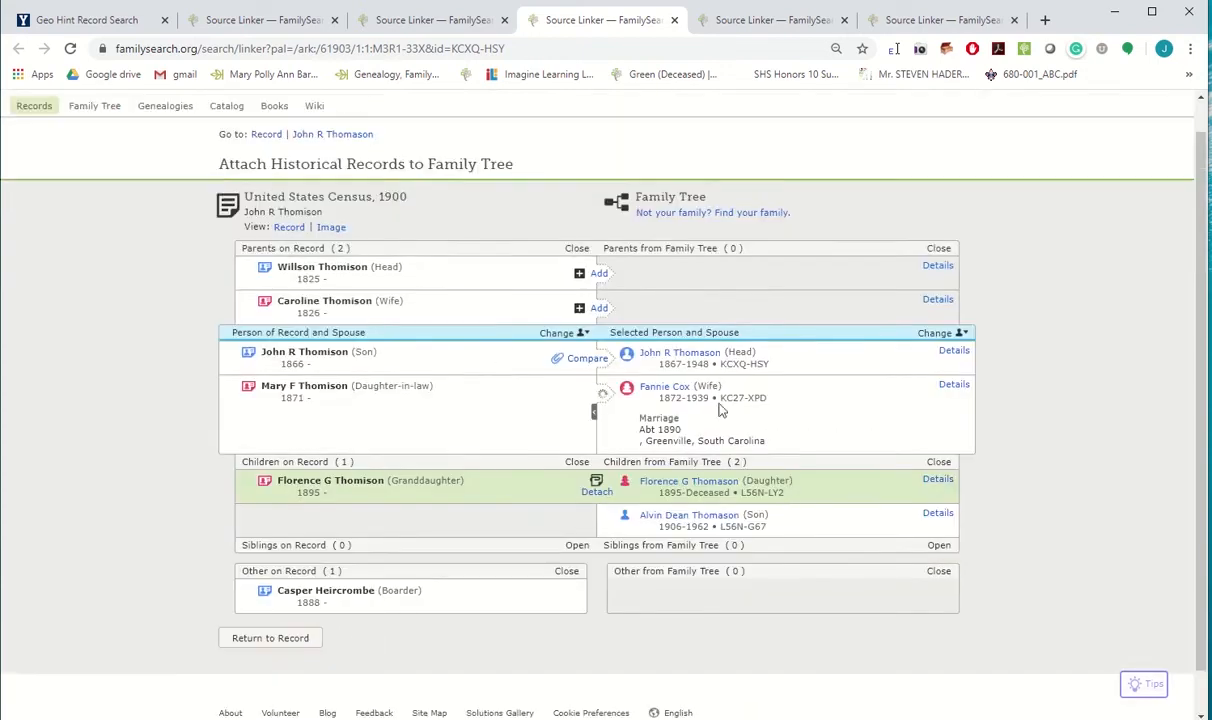
left_click(583, 392)
left_click(596, 533)
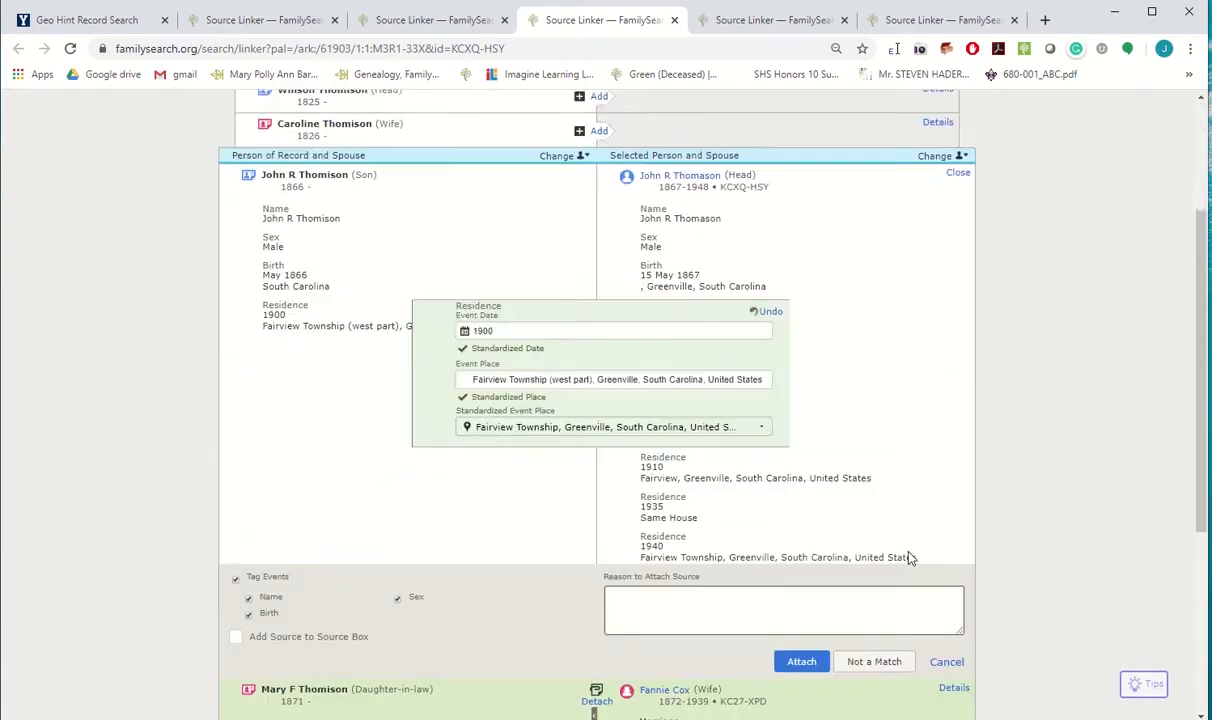
left_click(803, 630)
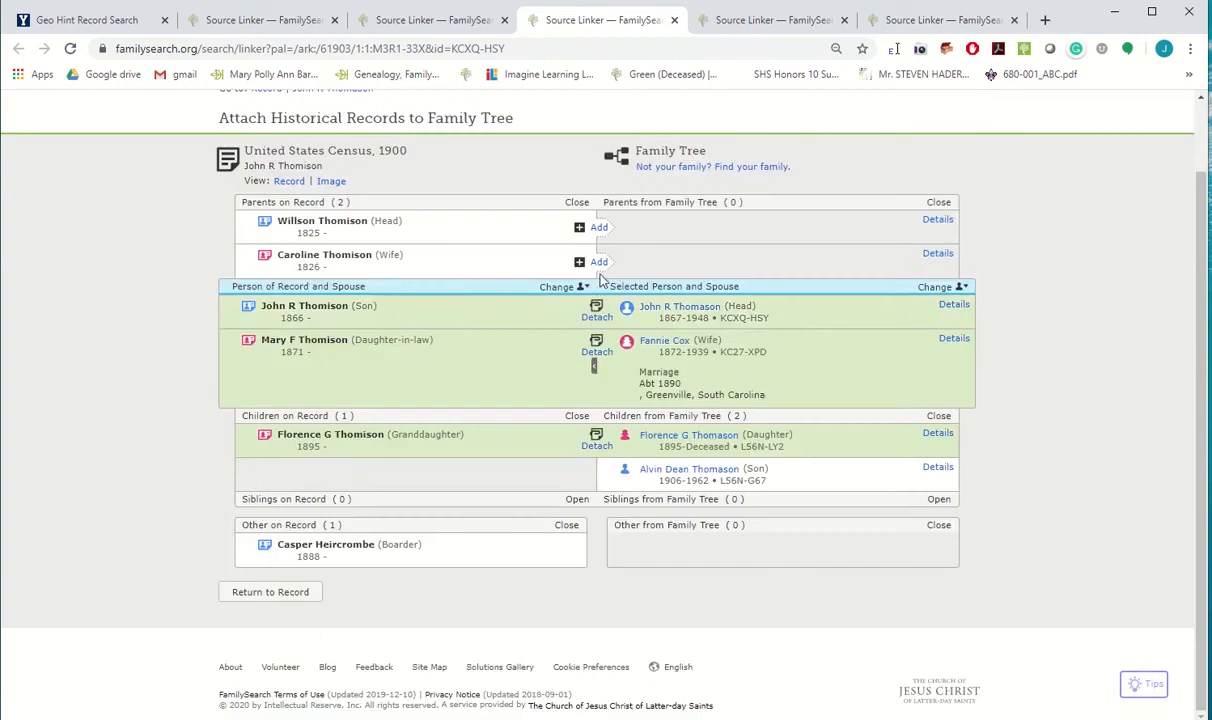
Step: Add the census father to Family Tree as a new person and attach the census record with his 1900 residence
left_click(596, 228)
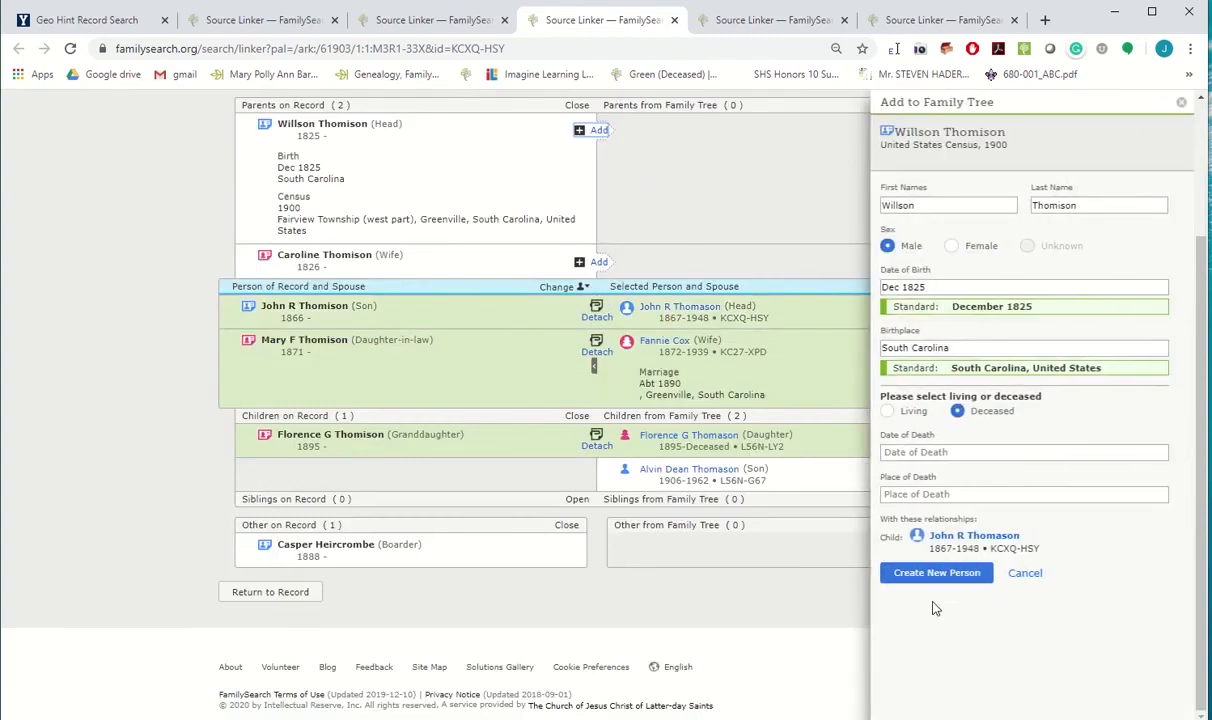
left_click(931, 578)
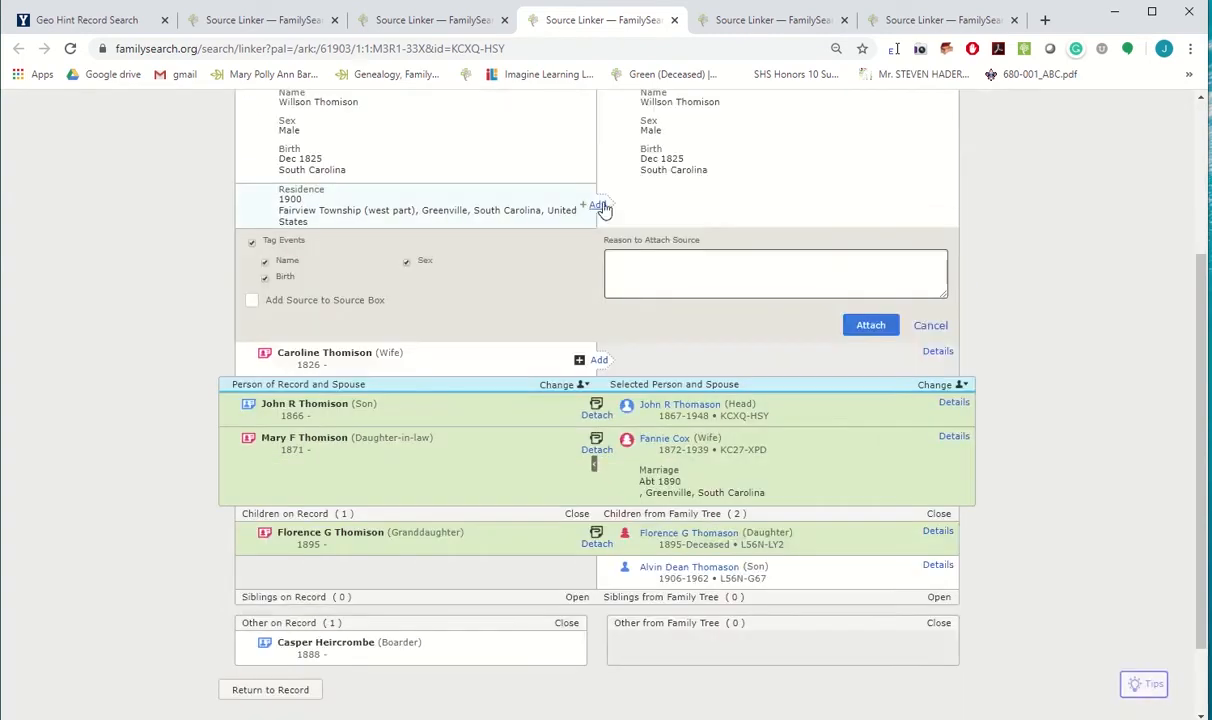
left_click(598, 206)
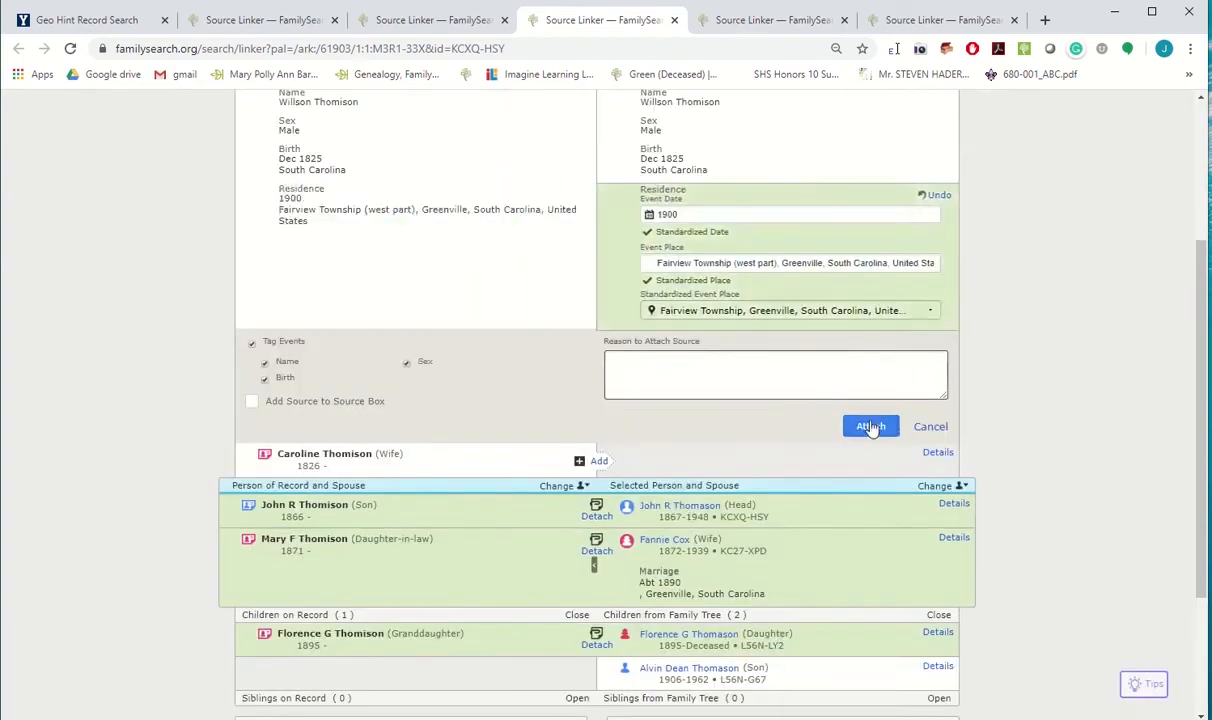
left_click(870, 425)
Step: Add the census mother as a new person with the last name left blank, and attach the record with her 1900 residence
left_click(596, 262)
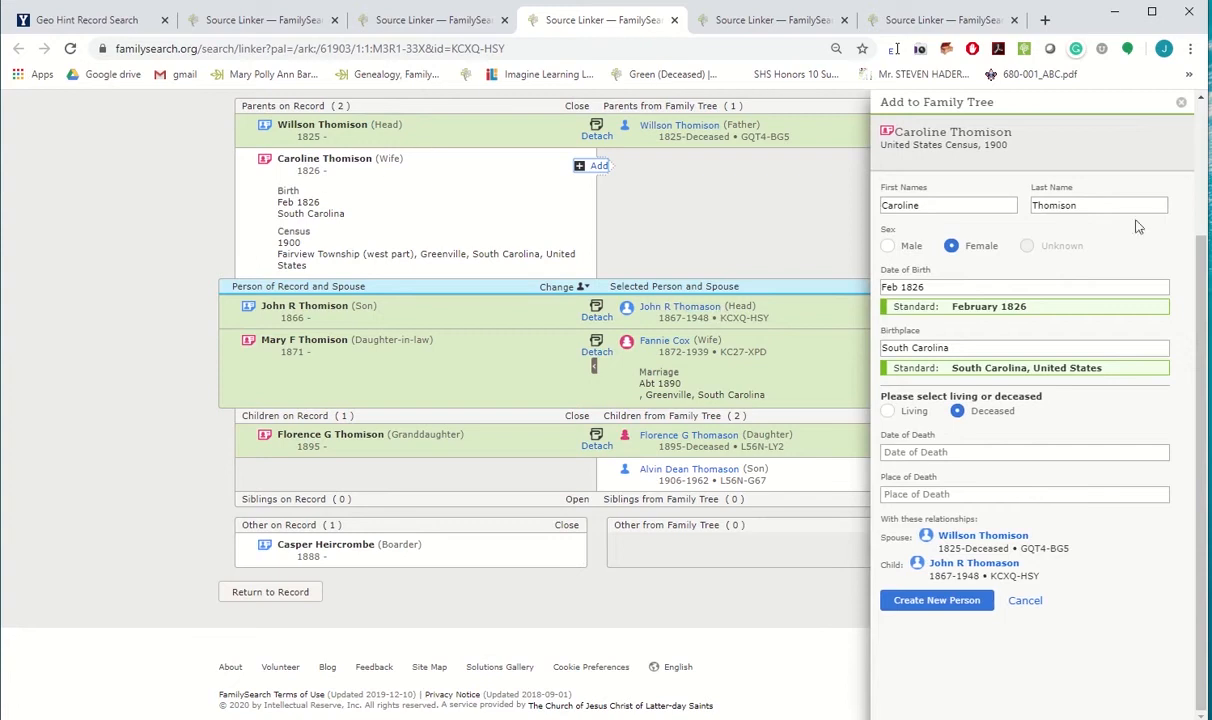
double_click(1078, 208)
key("BackSpace")
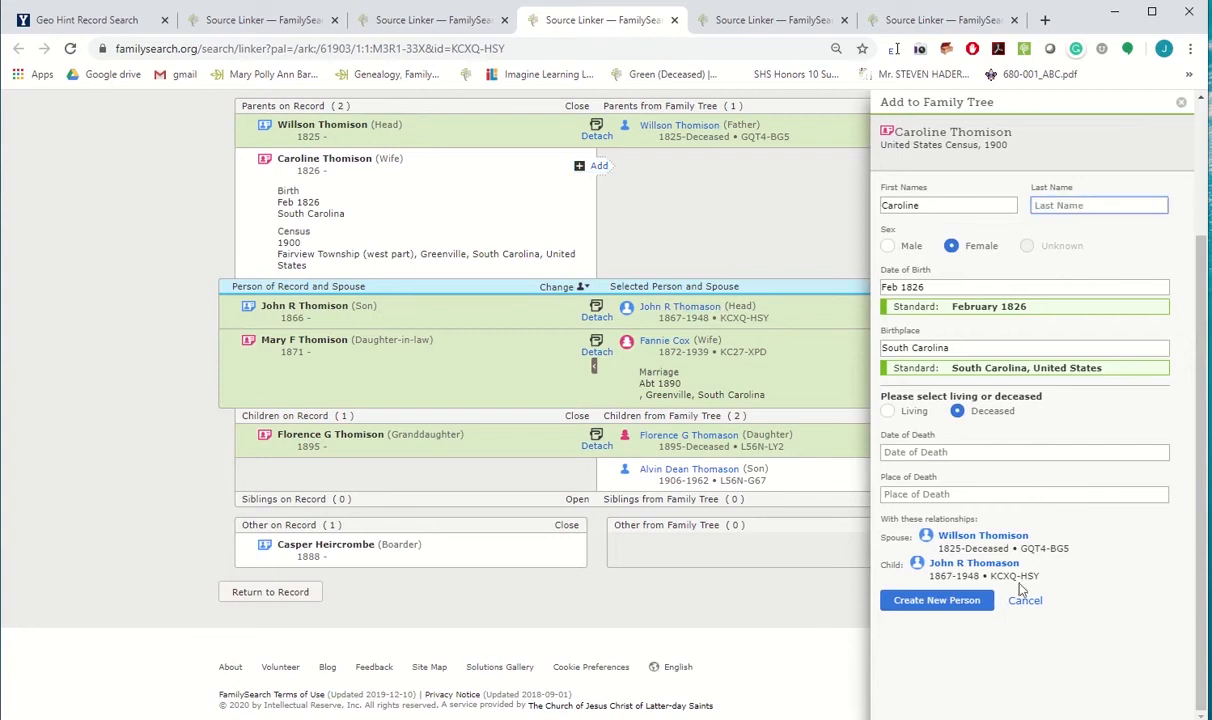
left_click(936, 600)
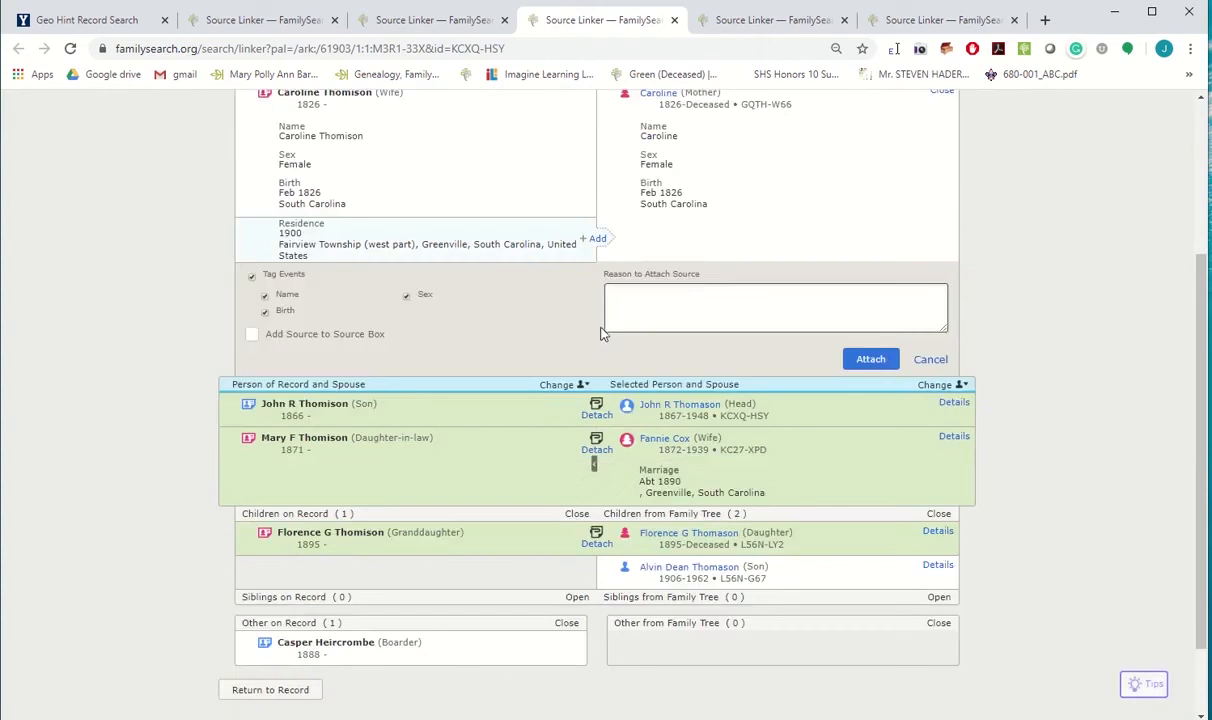
left_click(597, 238)
left_click(867, 377)
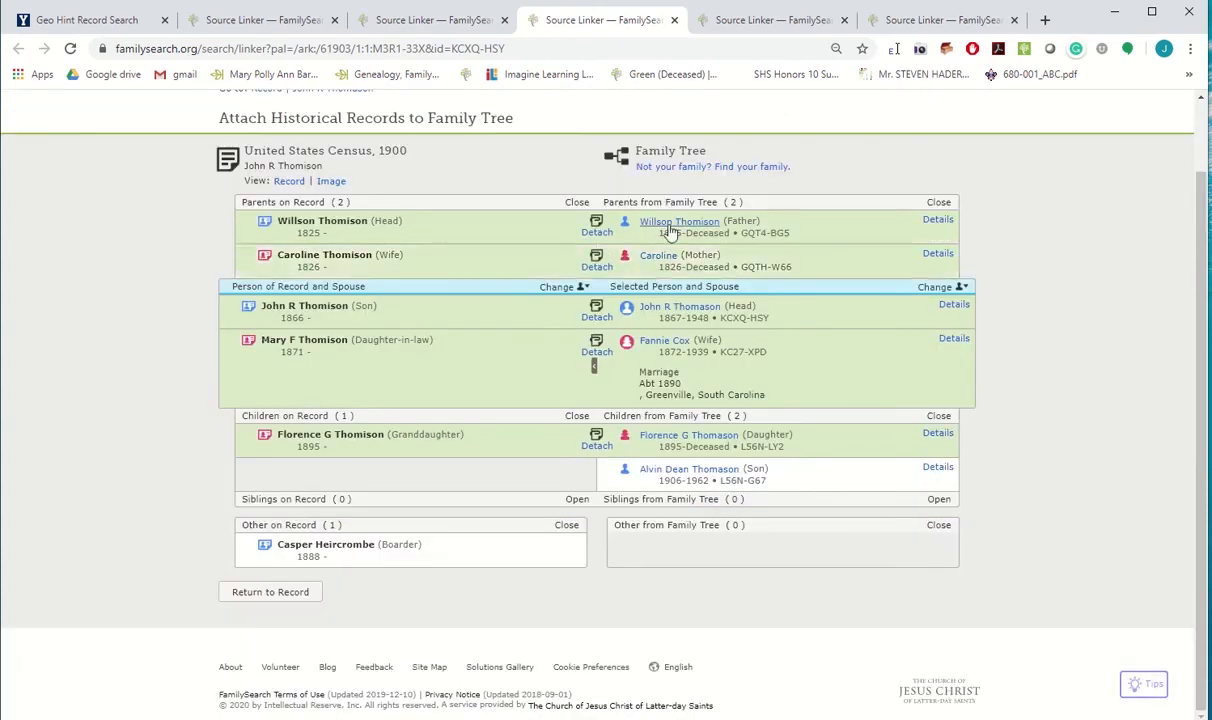
Step: Open the newly added father's person page and view him in the family tree
left_click(662, 228)
left_click(832, 346)
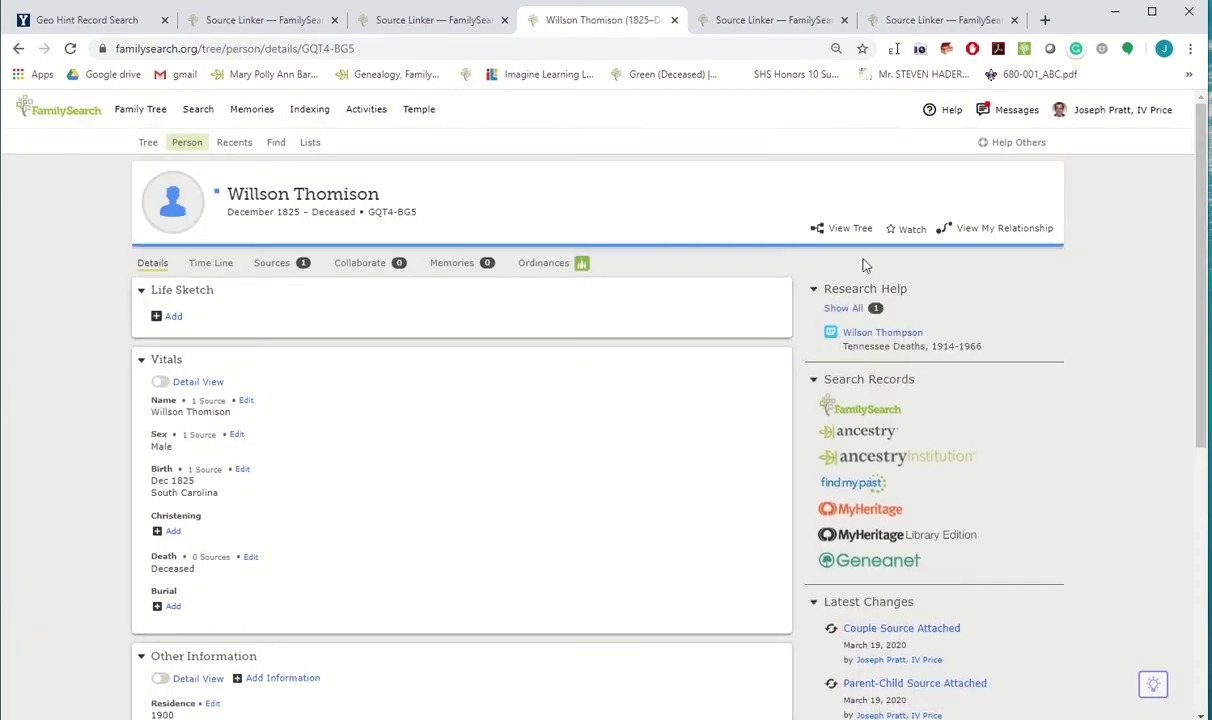
left_click(840, 238)
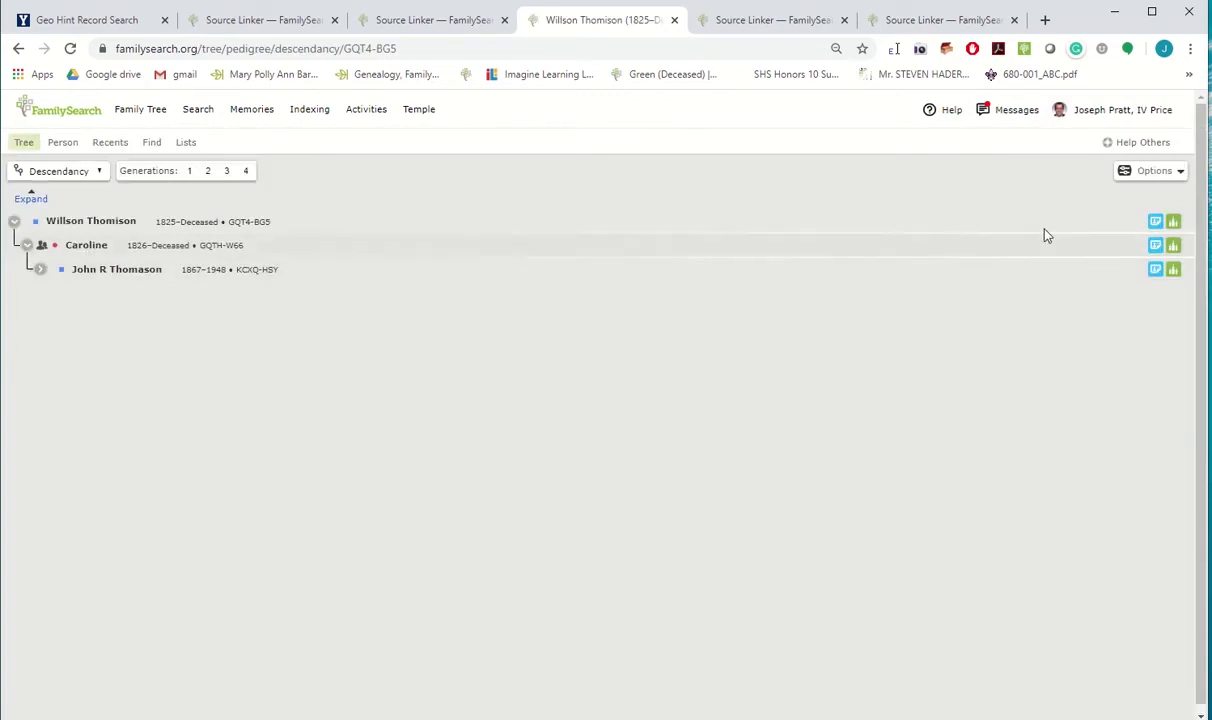
Step: Show three generations of the new father's descendants and view the record hints for his son, his wife and the son's wife
left_click(226, 171)
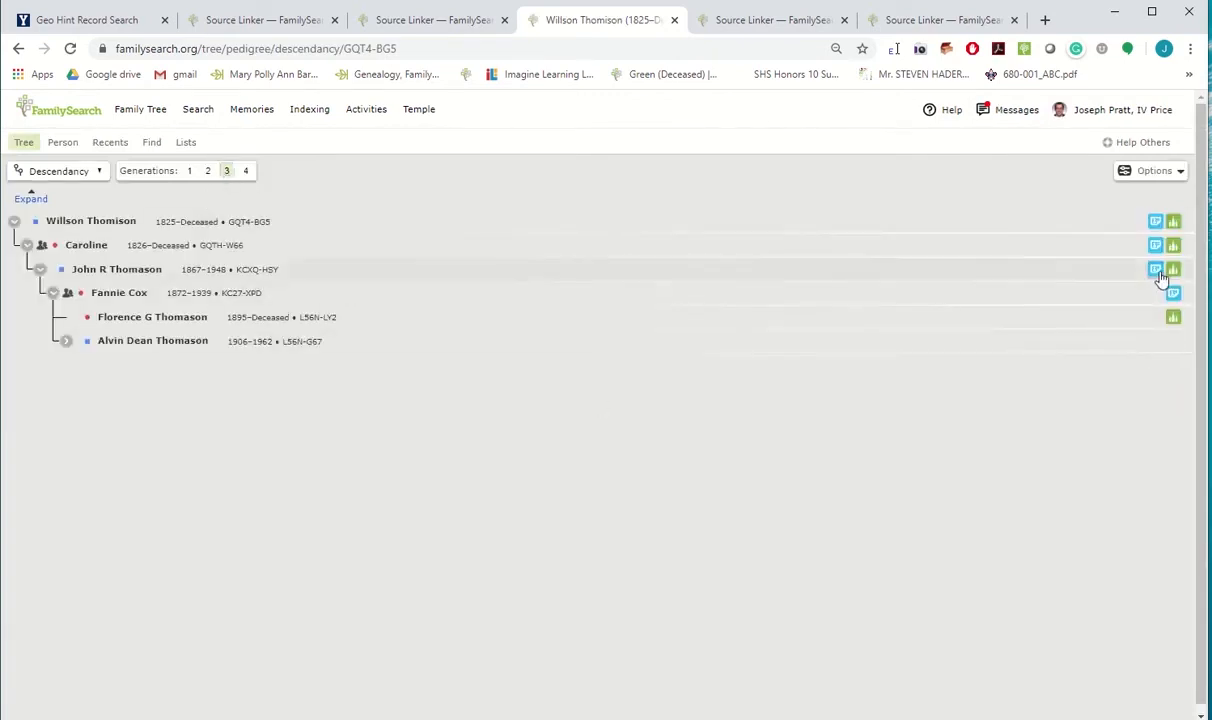
left_click(1155, 269)
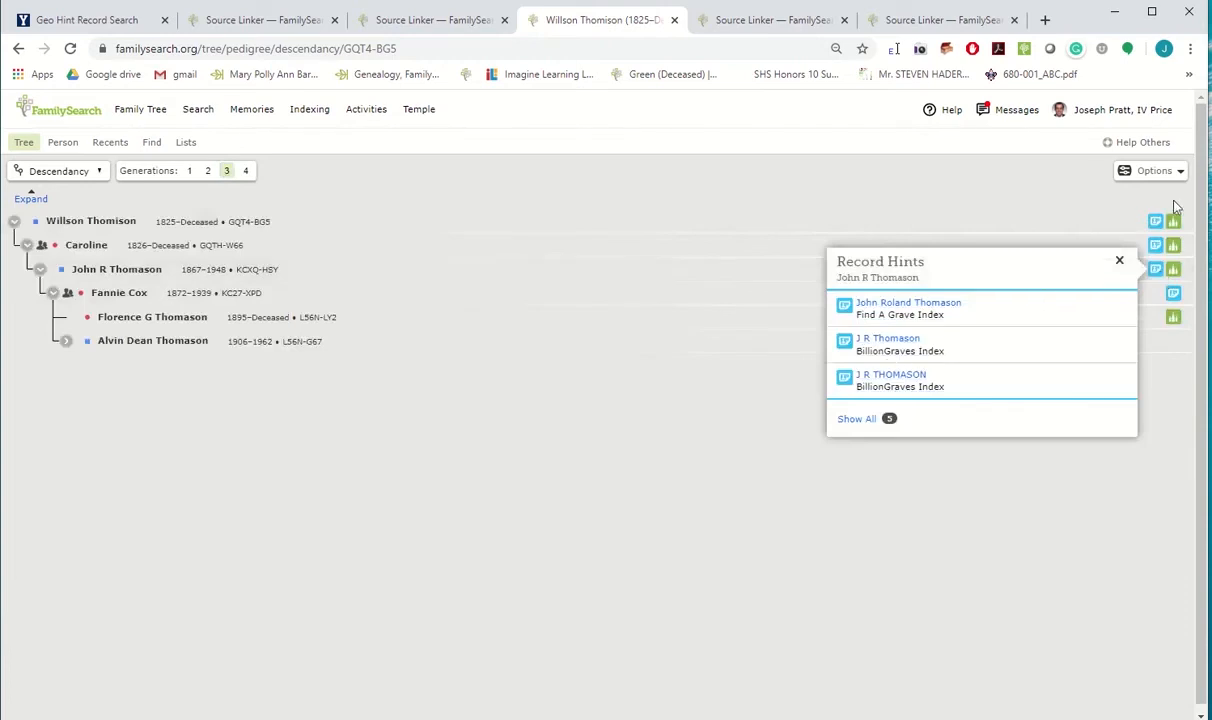
left_click(1155, 245)
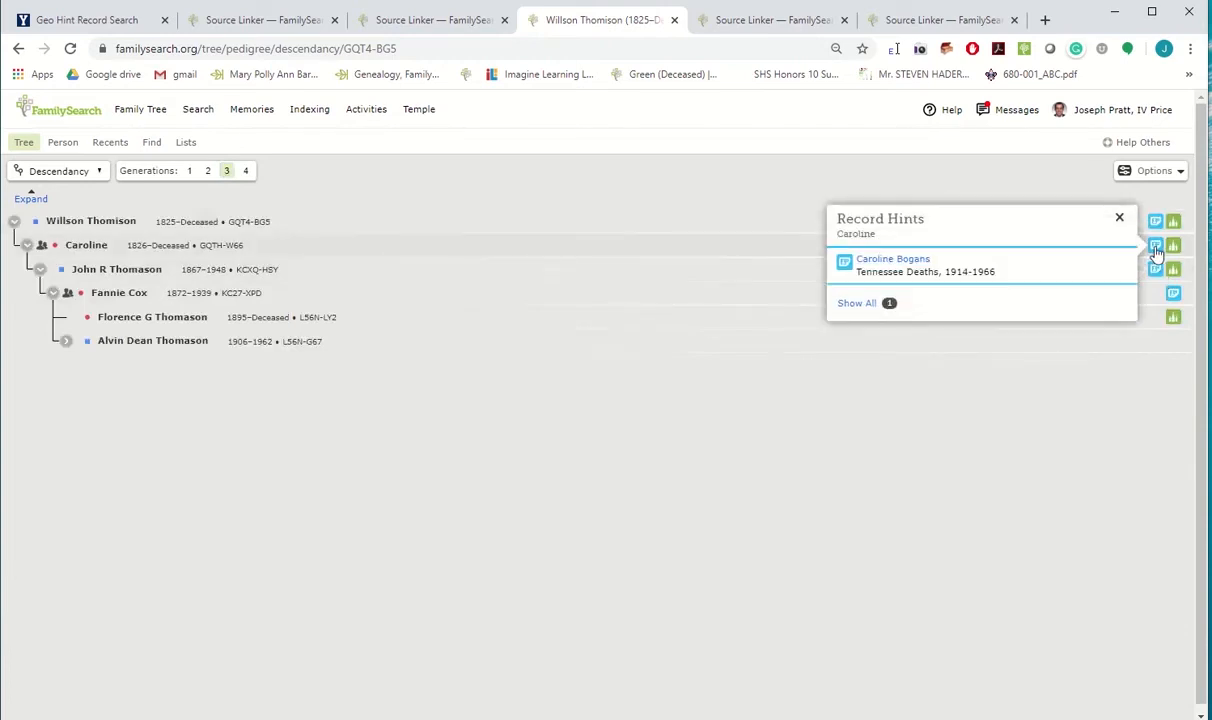
left_click(1173, 296)
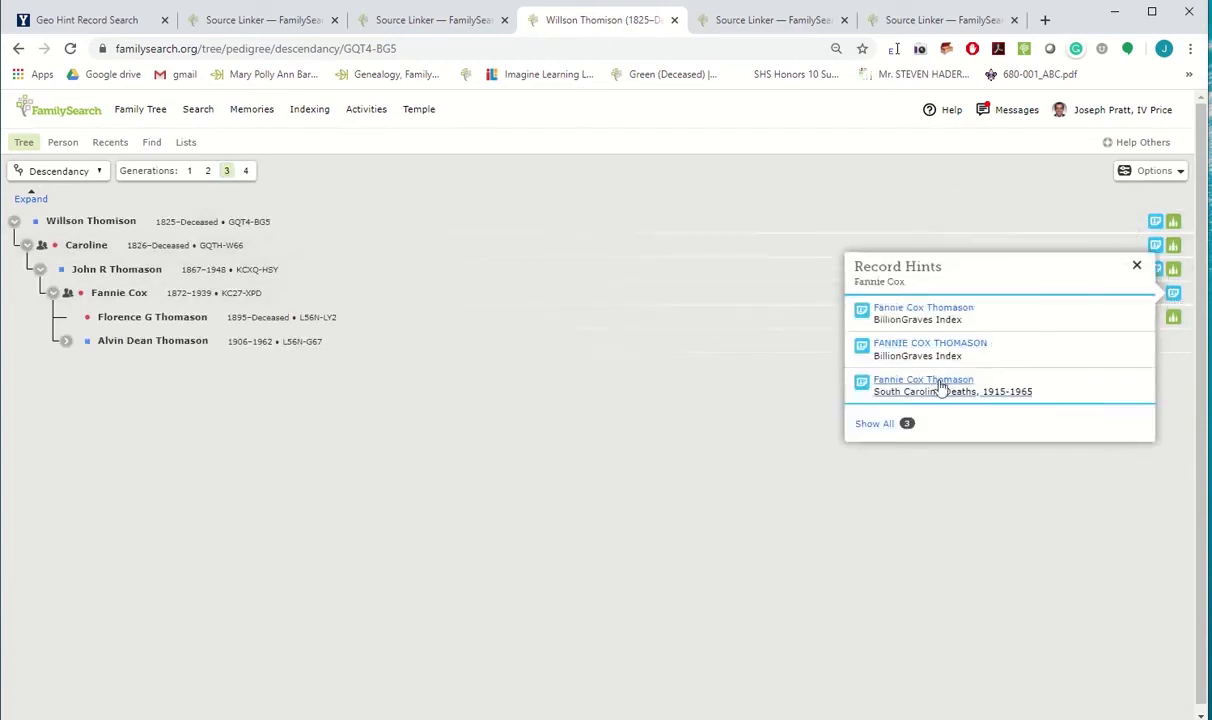
Step: Attach the 1900 census record to the head of the next hint's couple, adding his 1900 Fairview Township residence
left_click(392, 21)
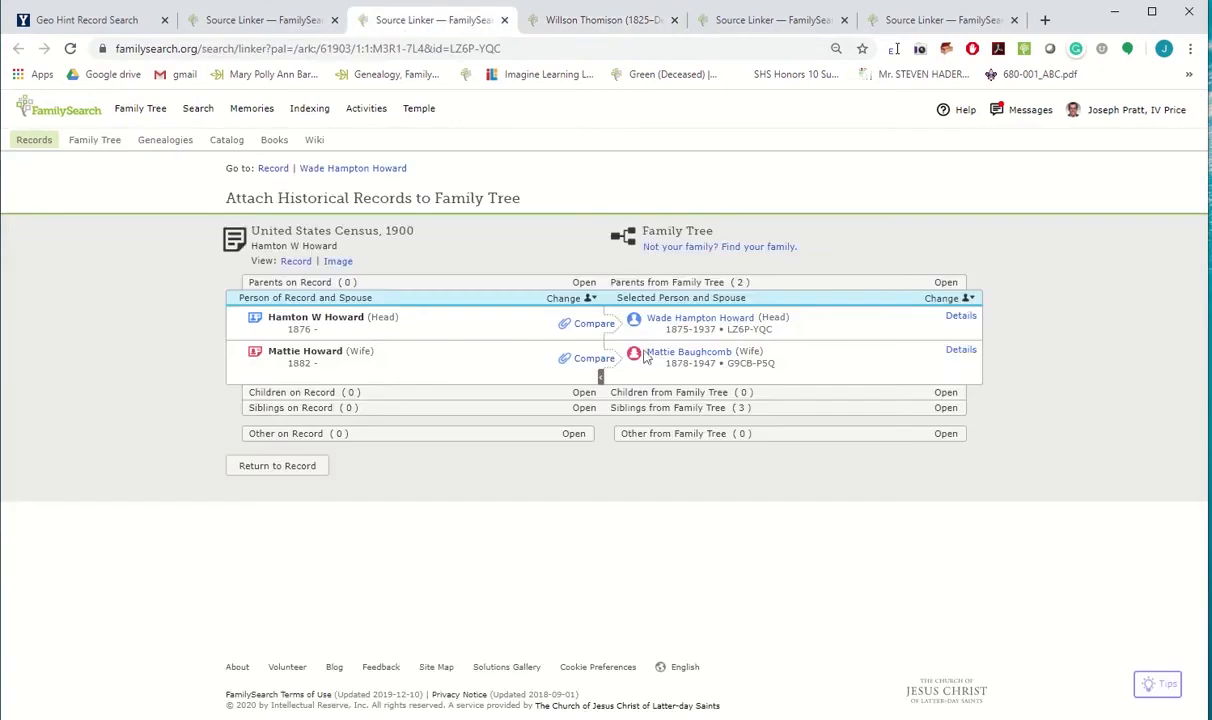
left_click(960, 316)
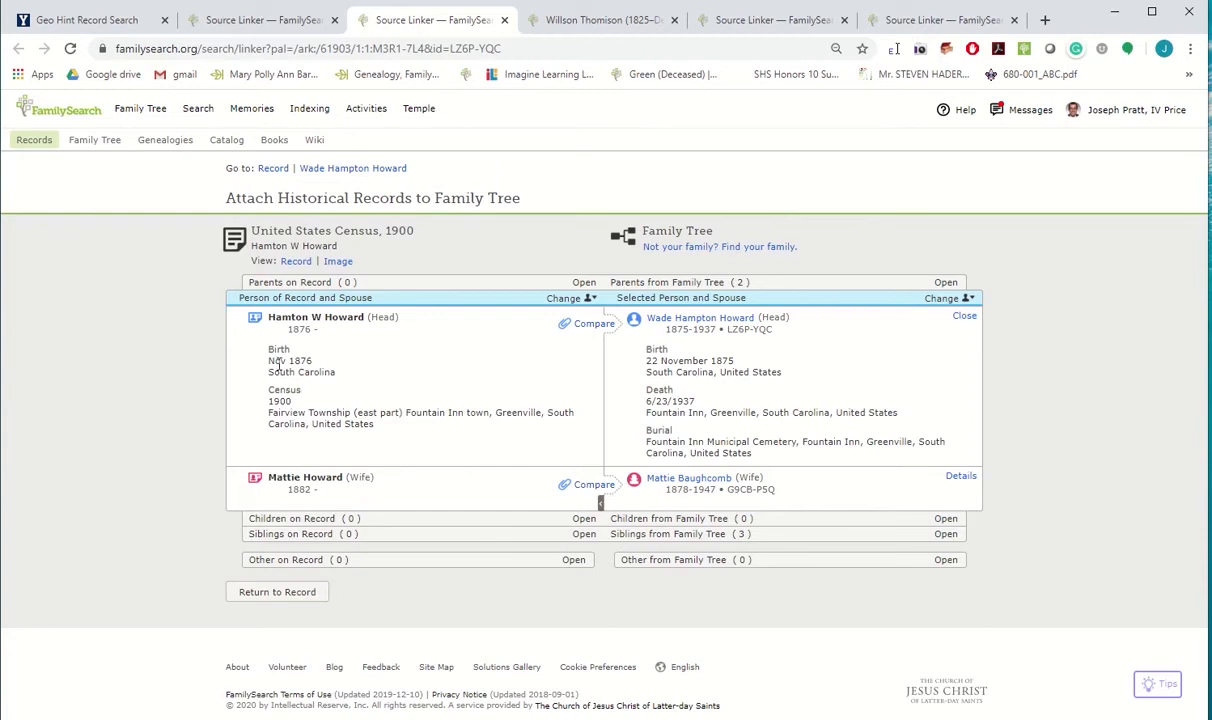
left_click(579, 325)
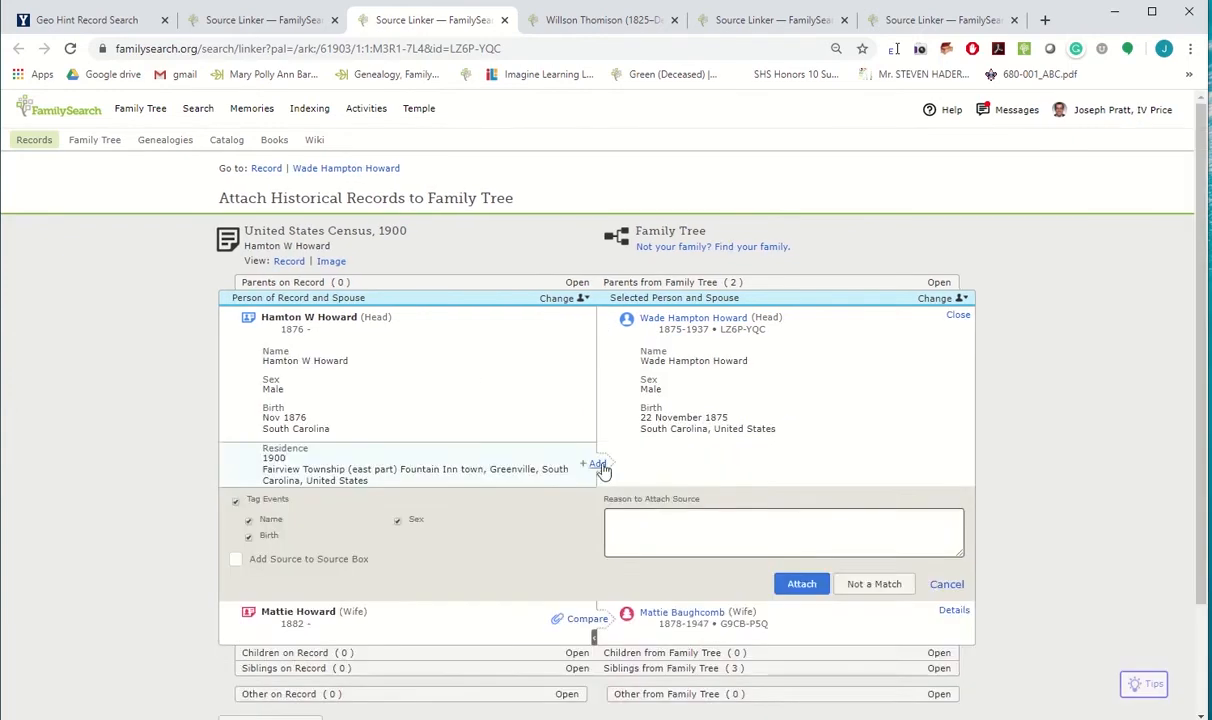
left_click(590, 387)
scroll(660, 330, "down", 2)
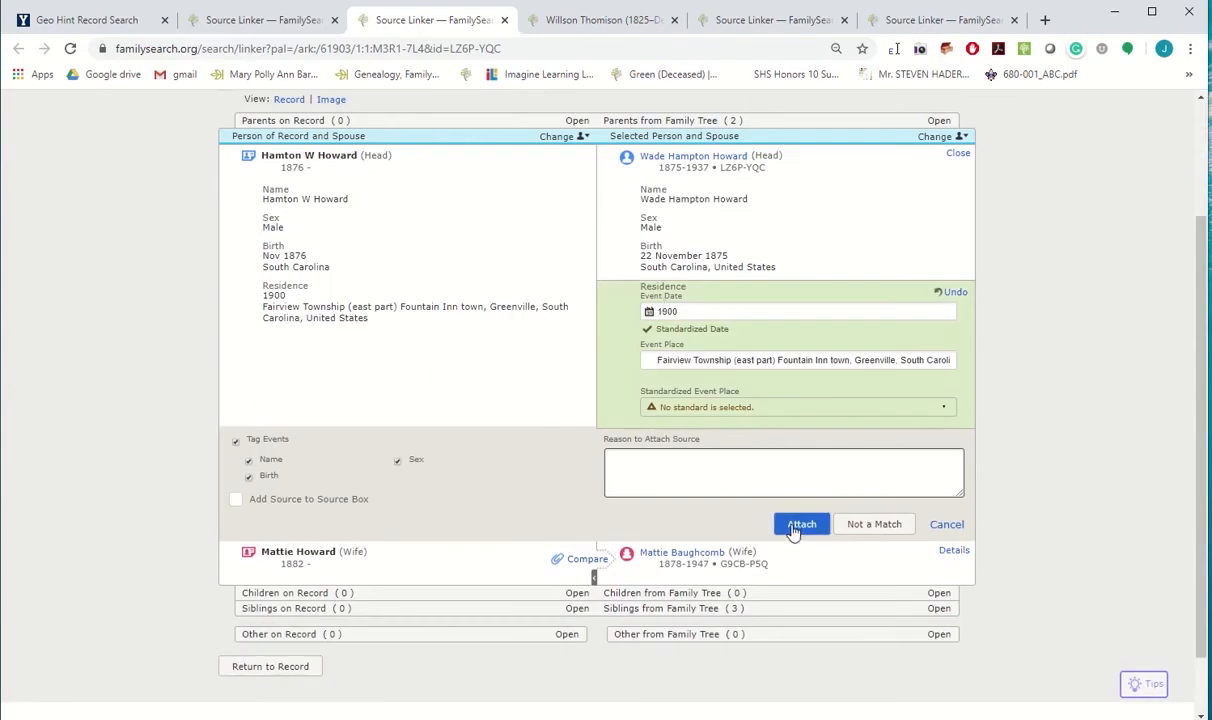
left_click(796, 526)
Step: Attach the same census record to the wife, adding her 1900 Fairview Township residence
left_click(584, 360)
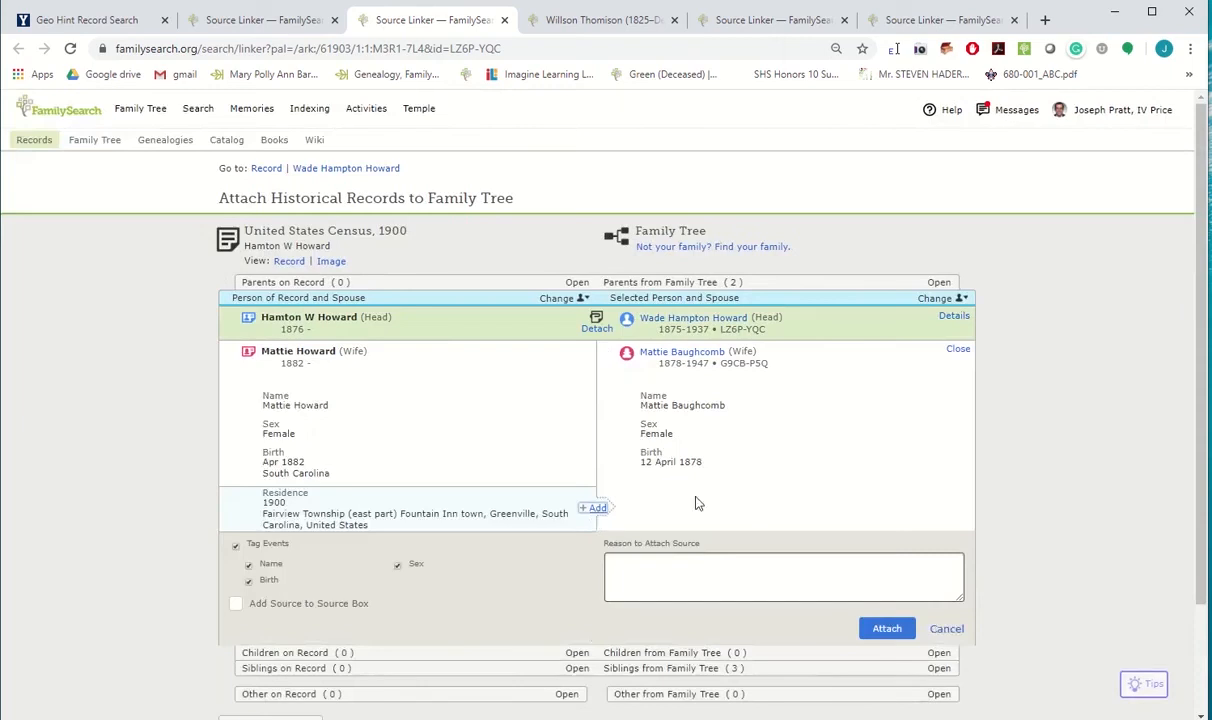
left_click(597, 510)
left_click(882, 566)
Step: Check whom the first hint's census children are attached to, and compare them with the families on the husband's person page
left_click(258, 22)
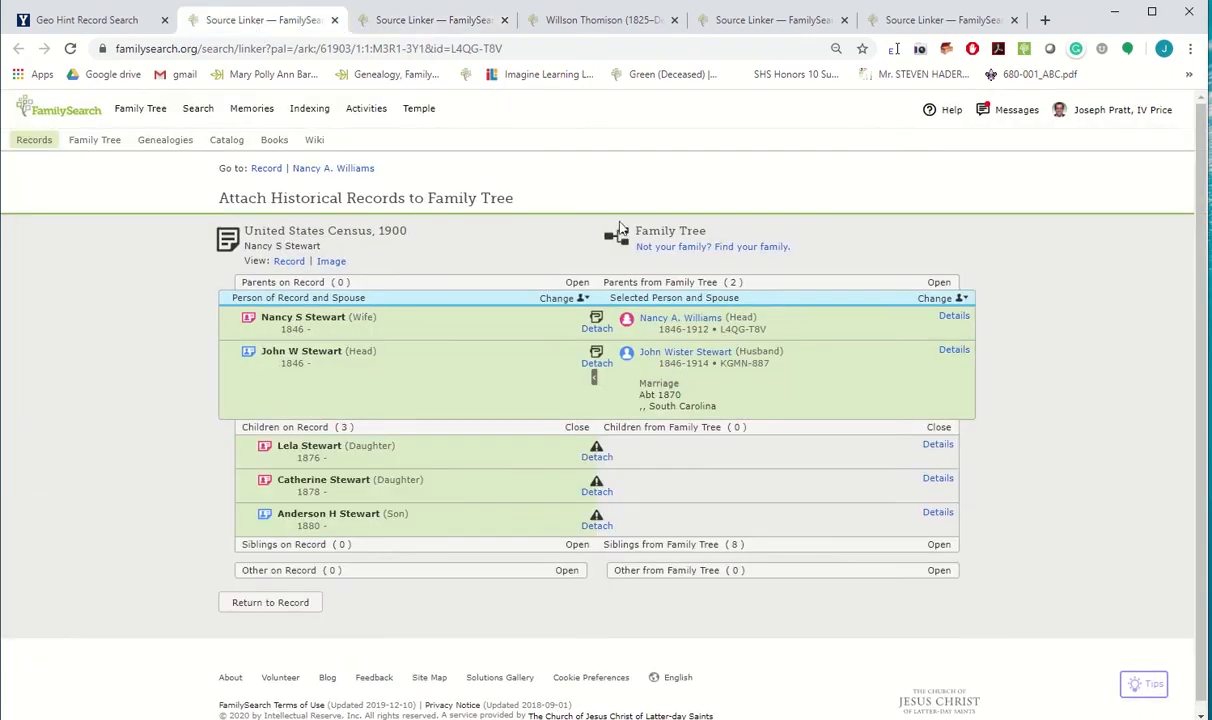
mouse_move(587, 410)
mouse_move(585, 461)
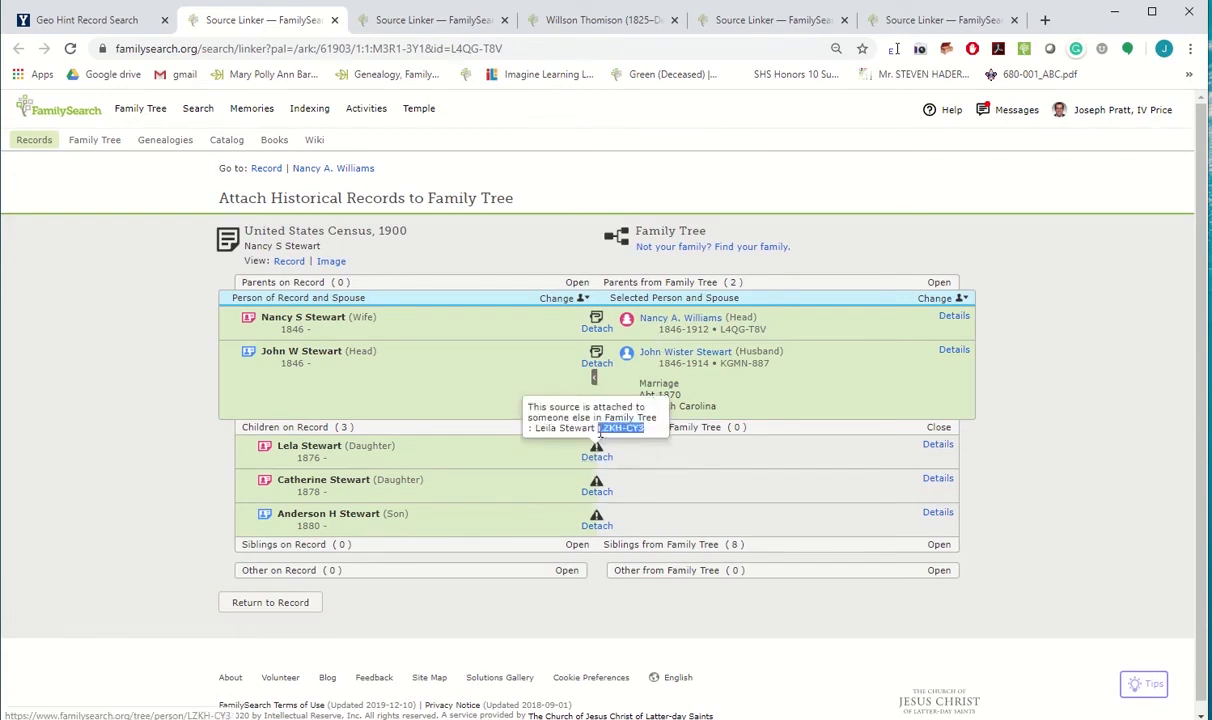
left_click(665, 354)
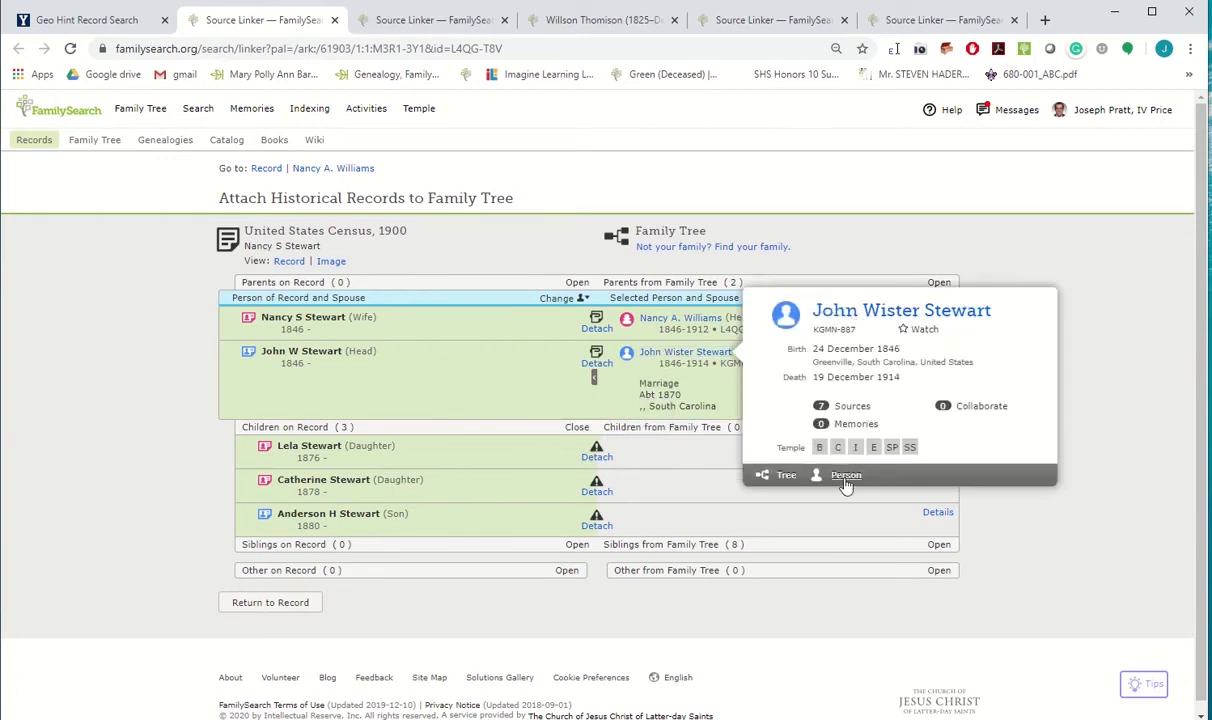
left_click(846, 475)
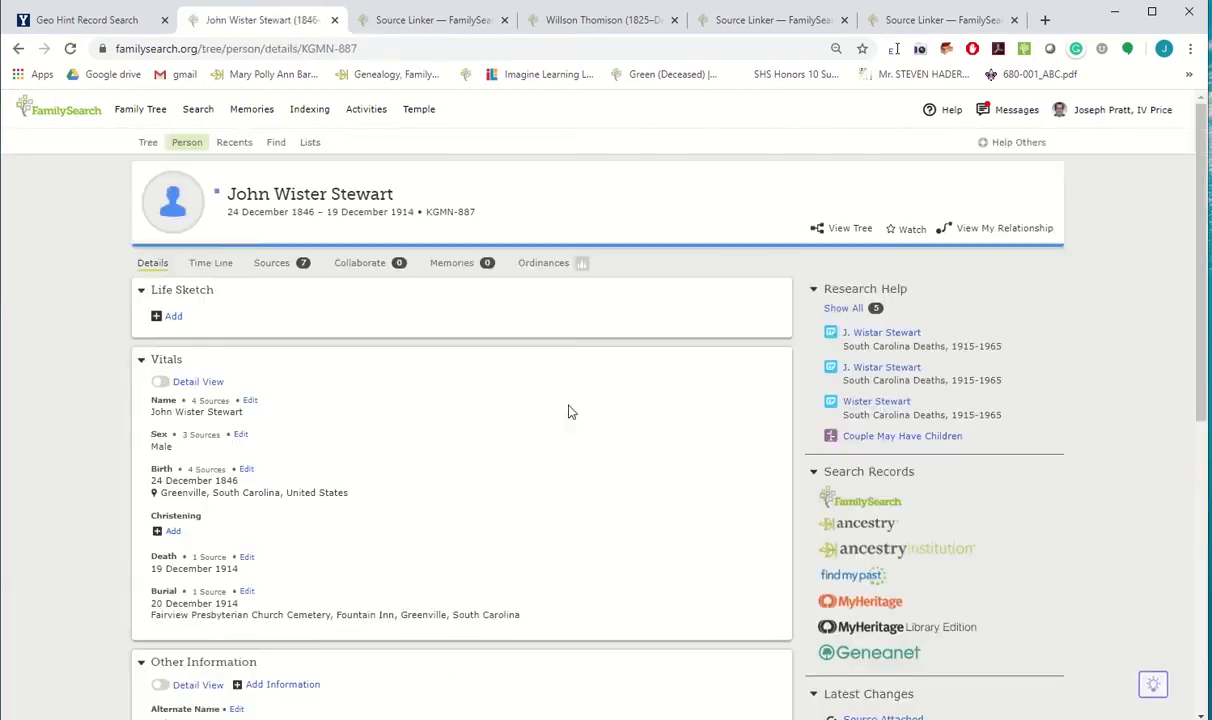
scroll(549, 411, "down", 9)
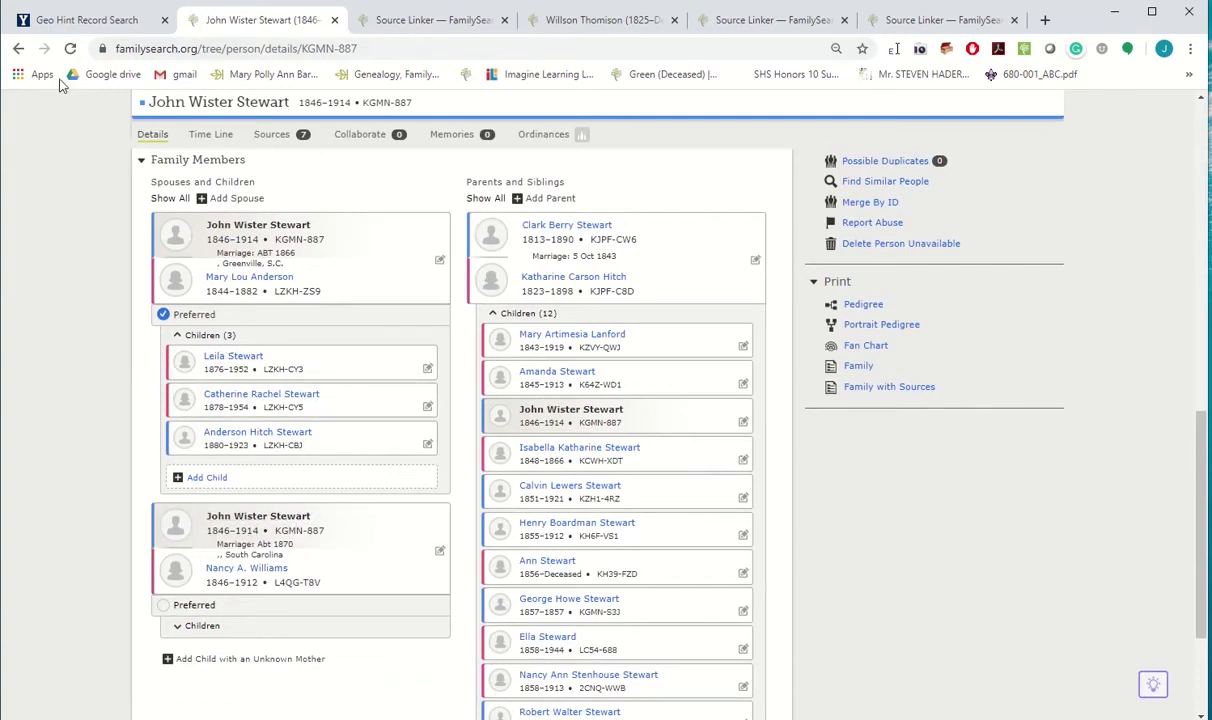
left_click(18, 48)
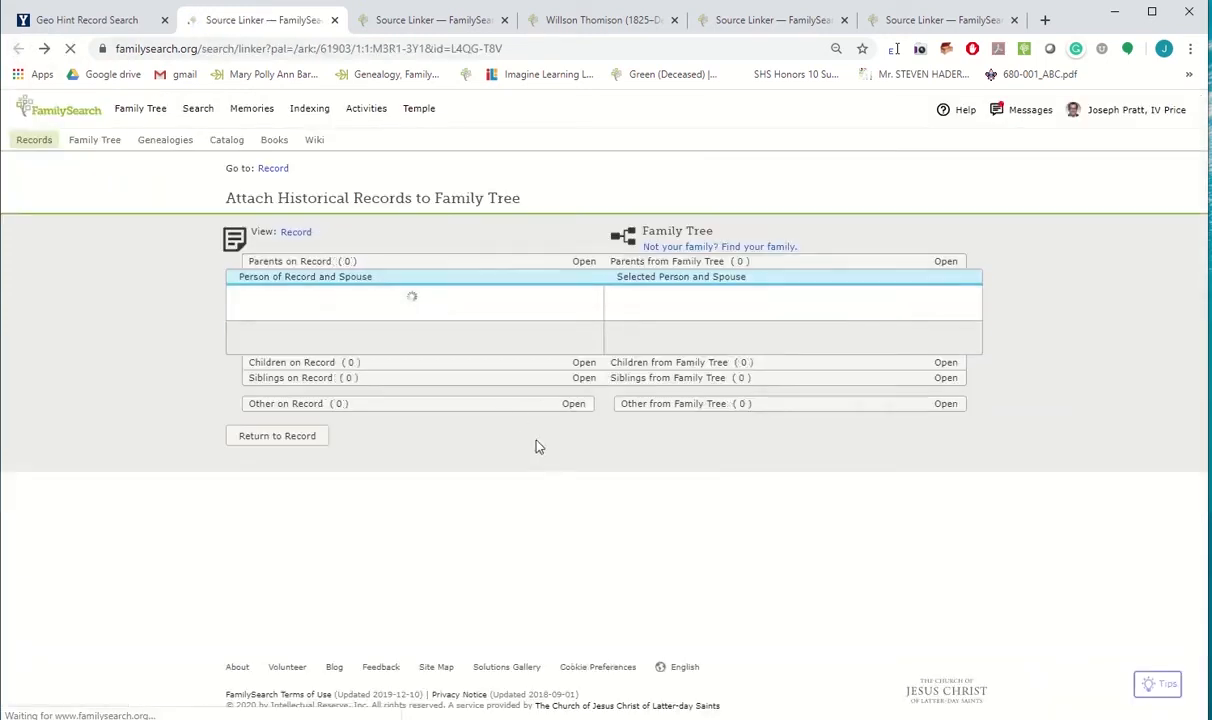
mouse_move(594, 486)
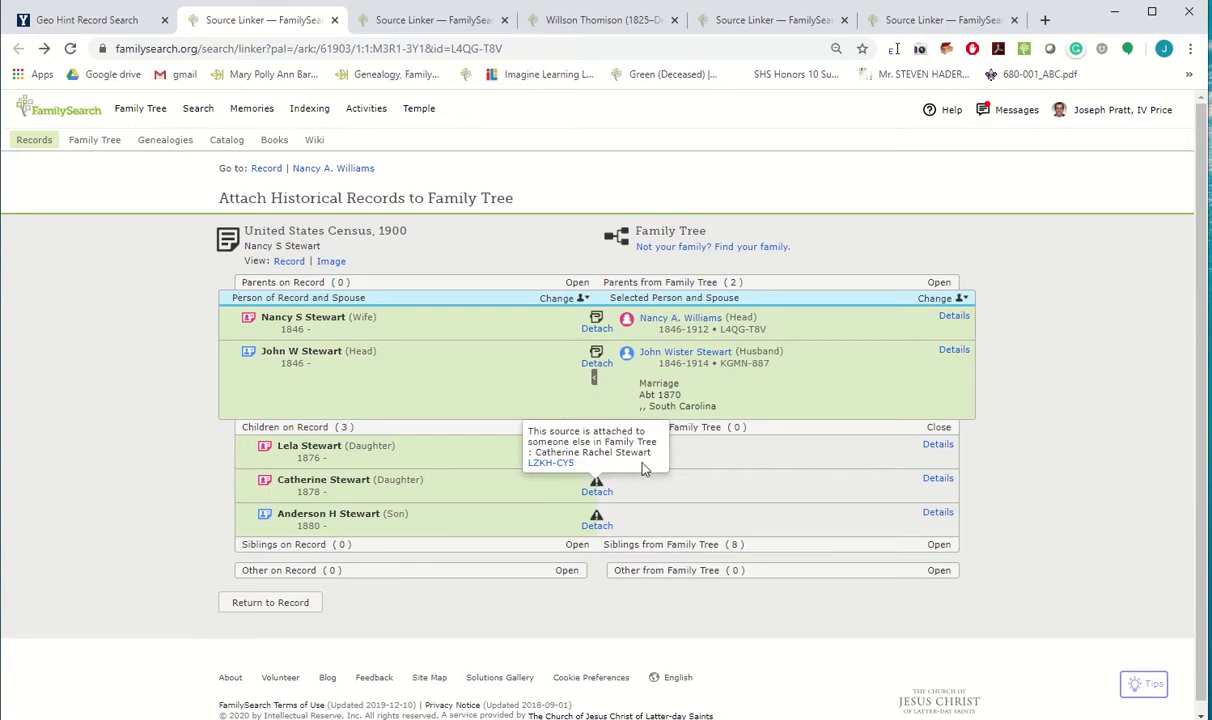
Step: Rerun the Greenville, South Carolina hint search, then move the hints map into its own window and close the window of finished records
left_click(97, 21)
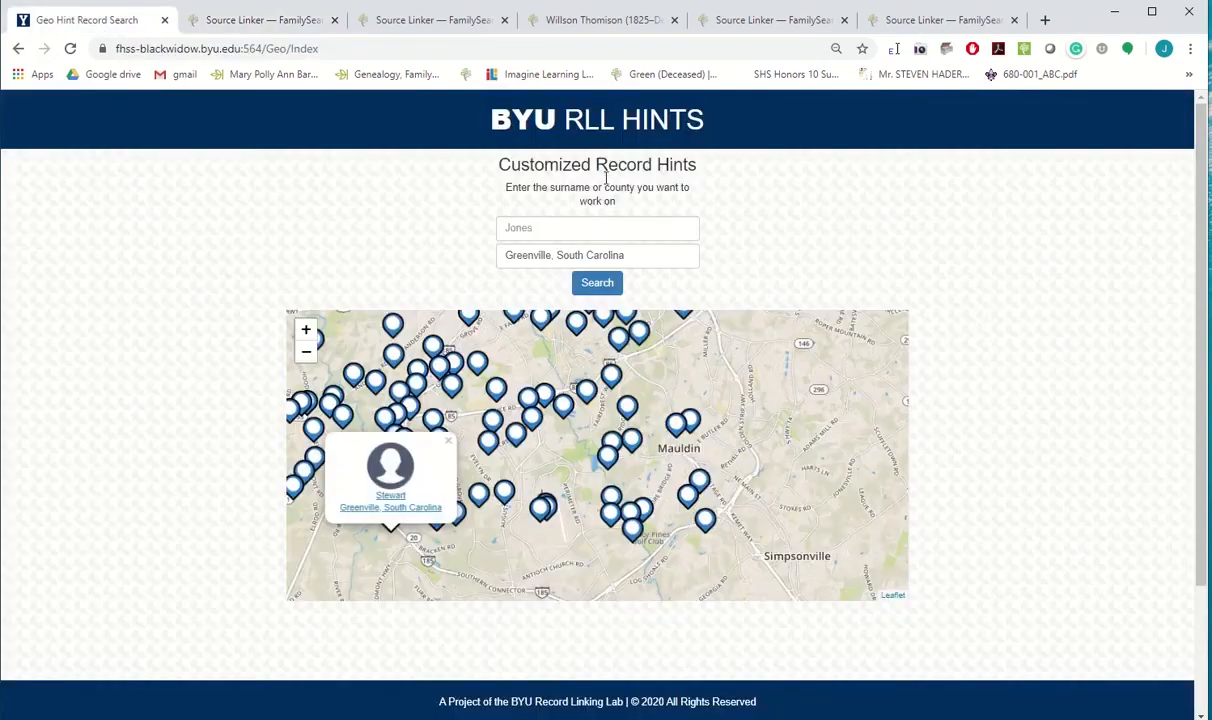
left_click(597, 284)
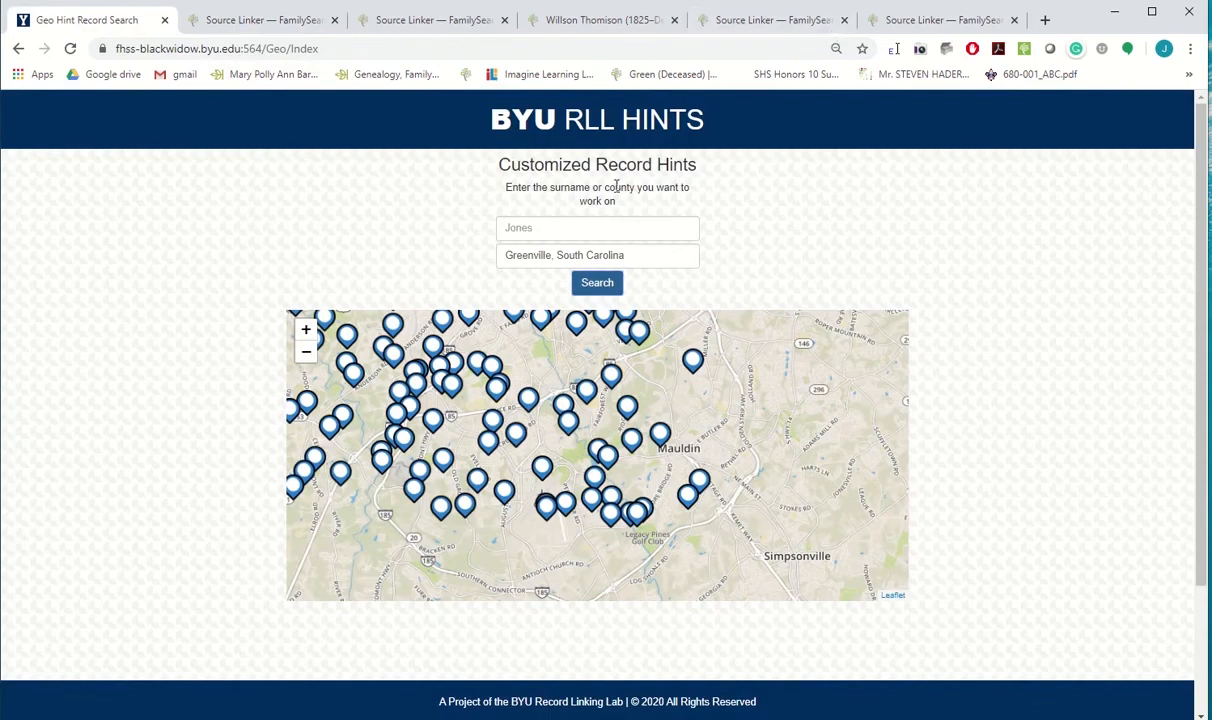
left_click_drag(113, 27, 116, 81)
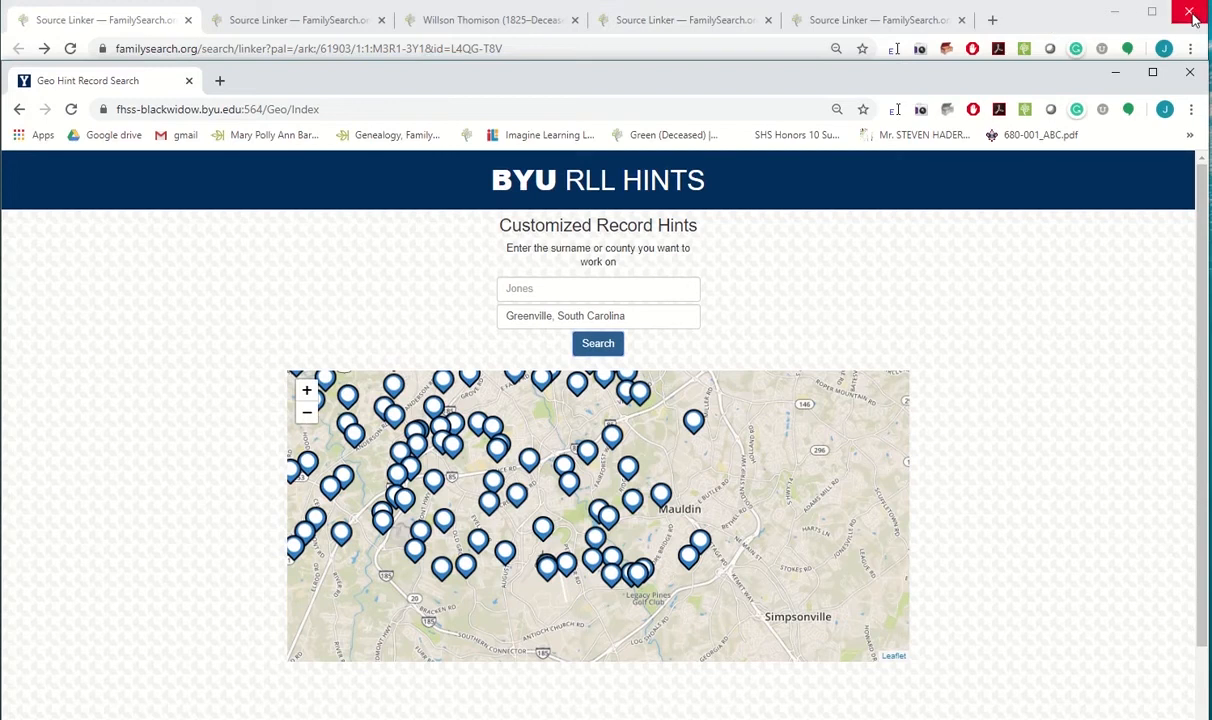
left_click_drag(1048, 22, 1211, 25)
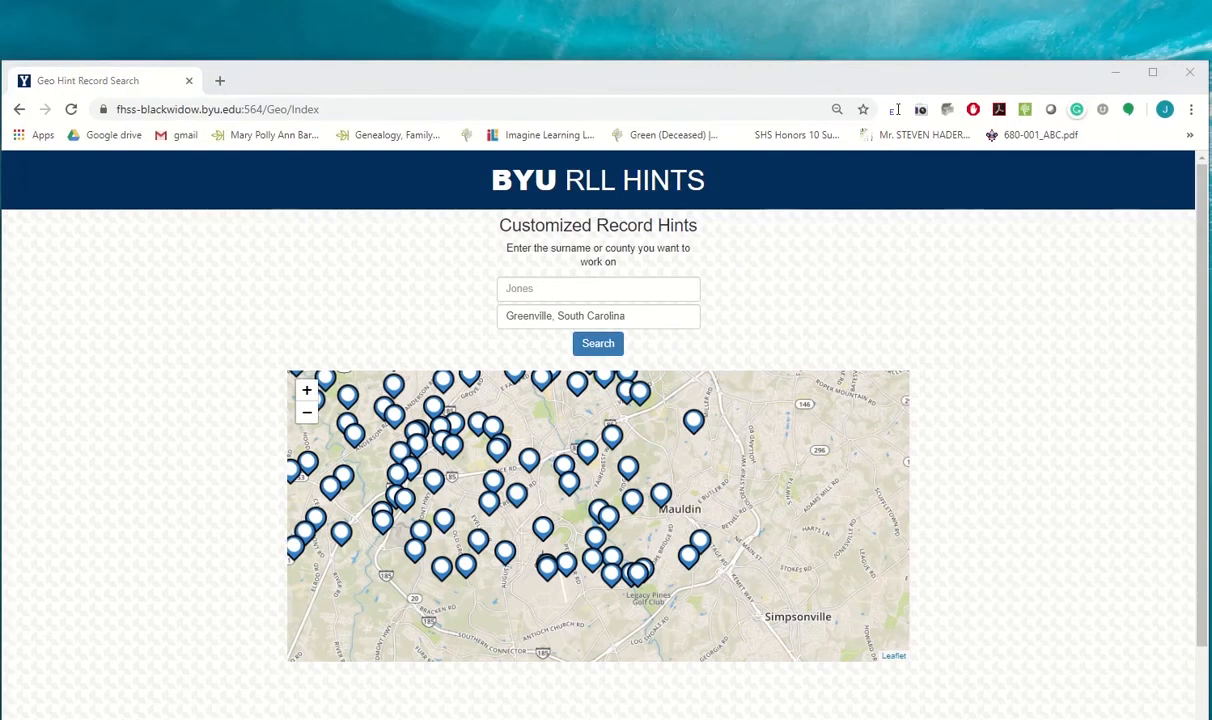
left_click_drag(743, 73, 744, 19)
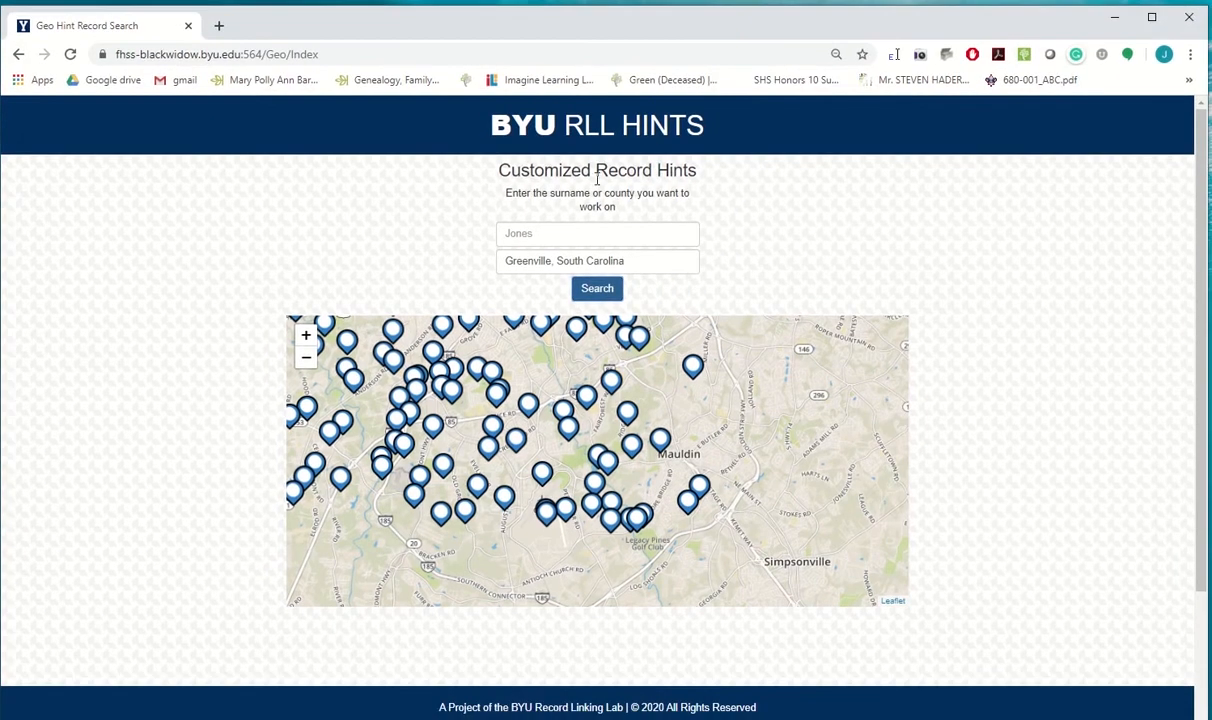
Step: Open four more Greenville, South Carolina record hints from different map pins, each in its own tab
left_click(493, 395)
left_click(495, 427)
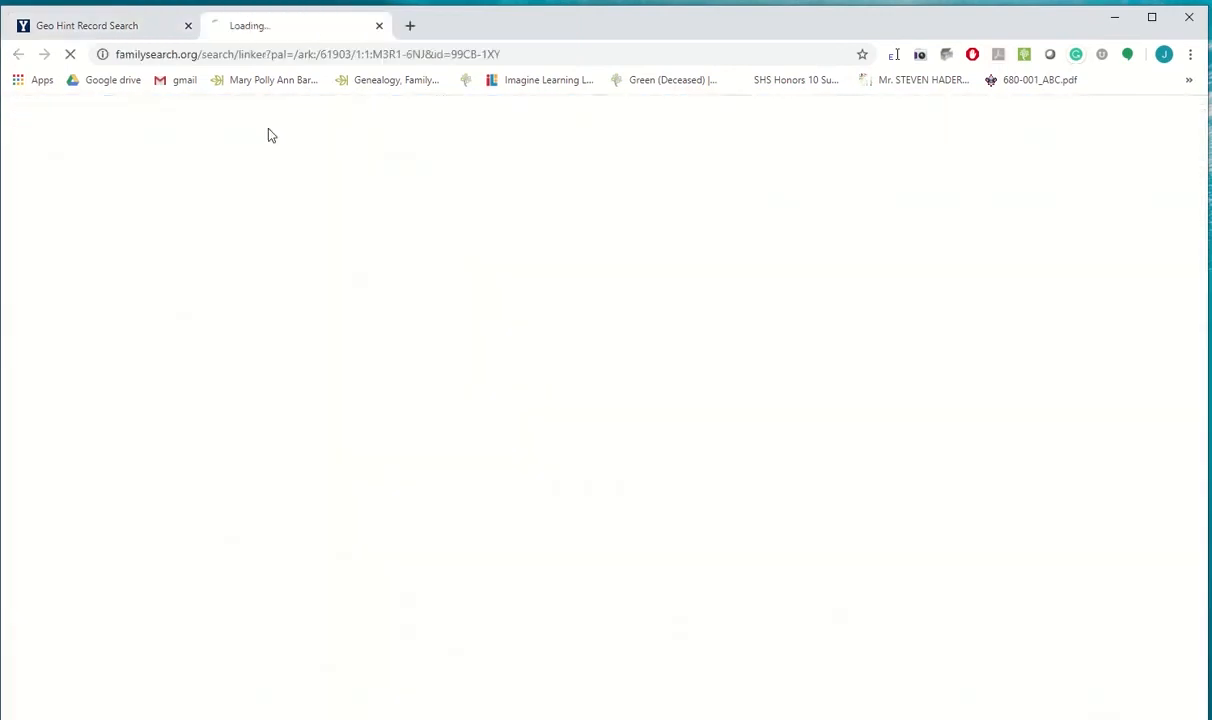
left_click(113, 30)
left_click(443, 469)
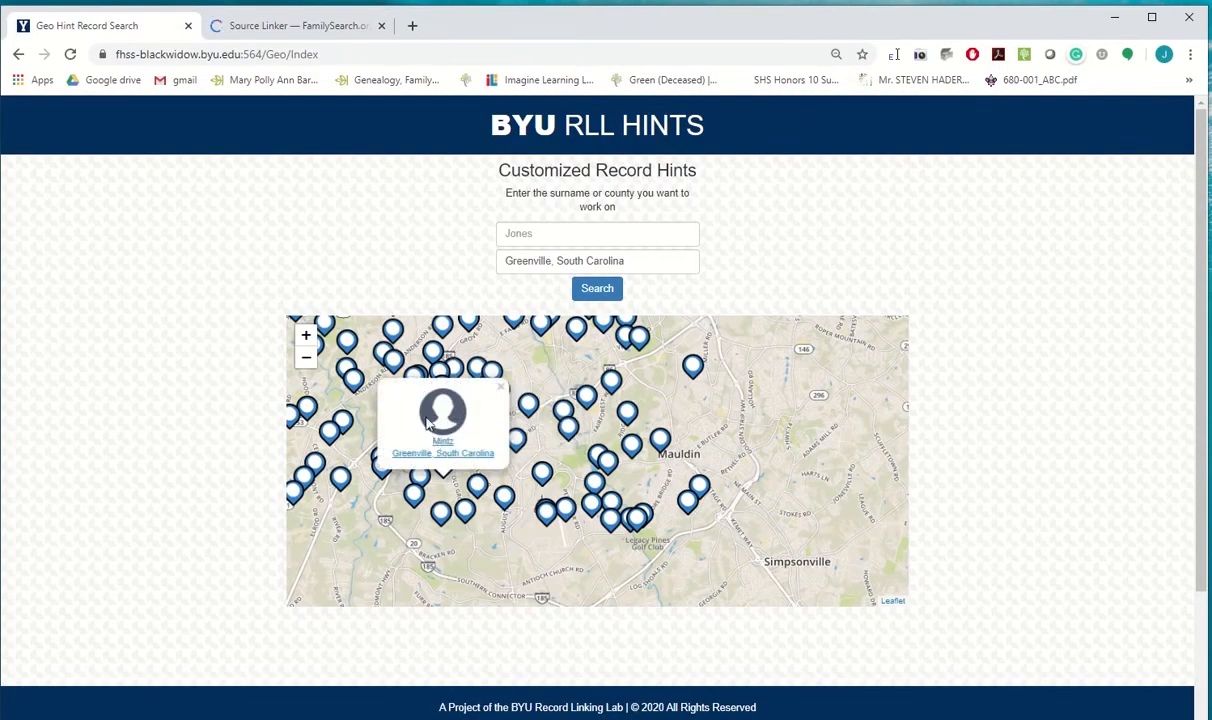
left_click(438, 442)
left_click(150, 37)
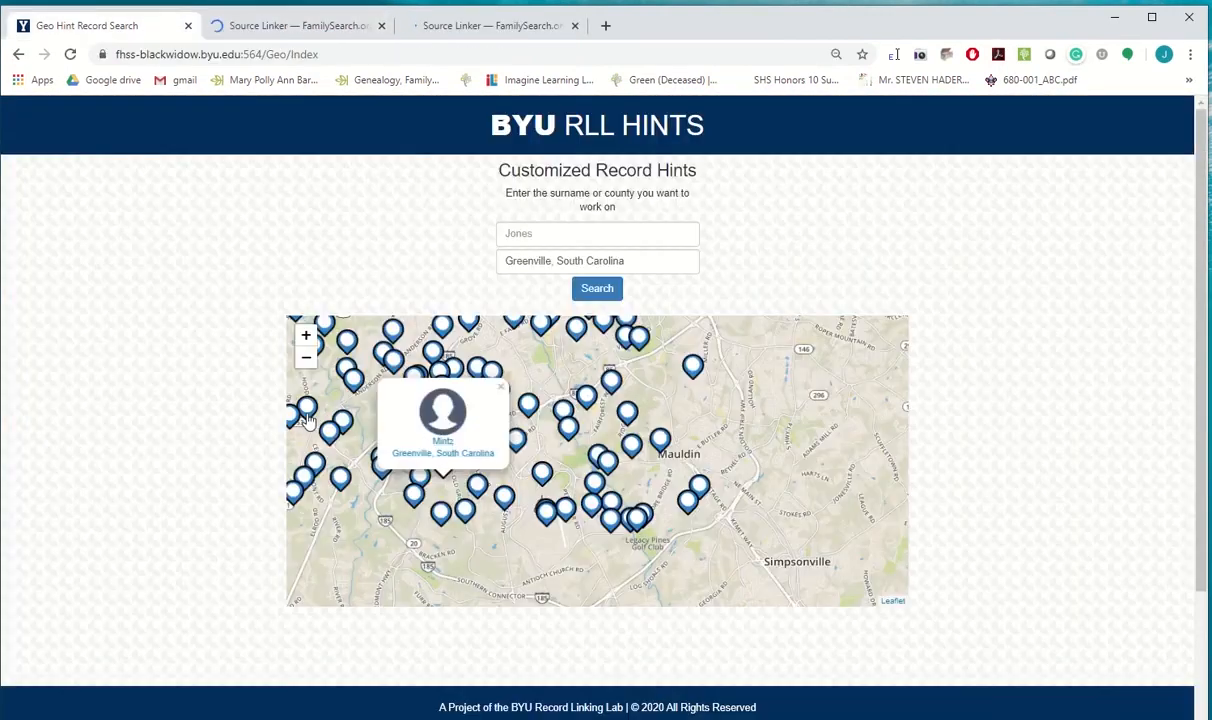
left_click(305, 402)
left_click(340, 395)
left_click(89, 30)
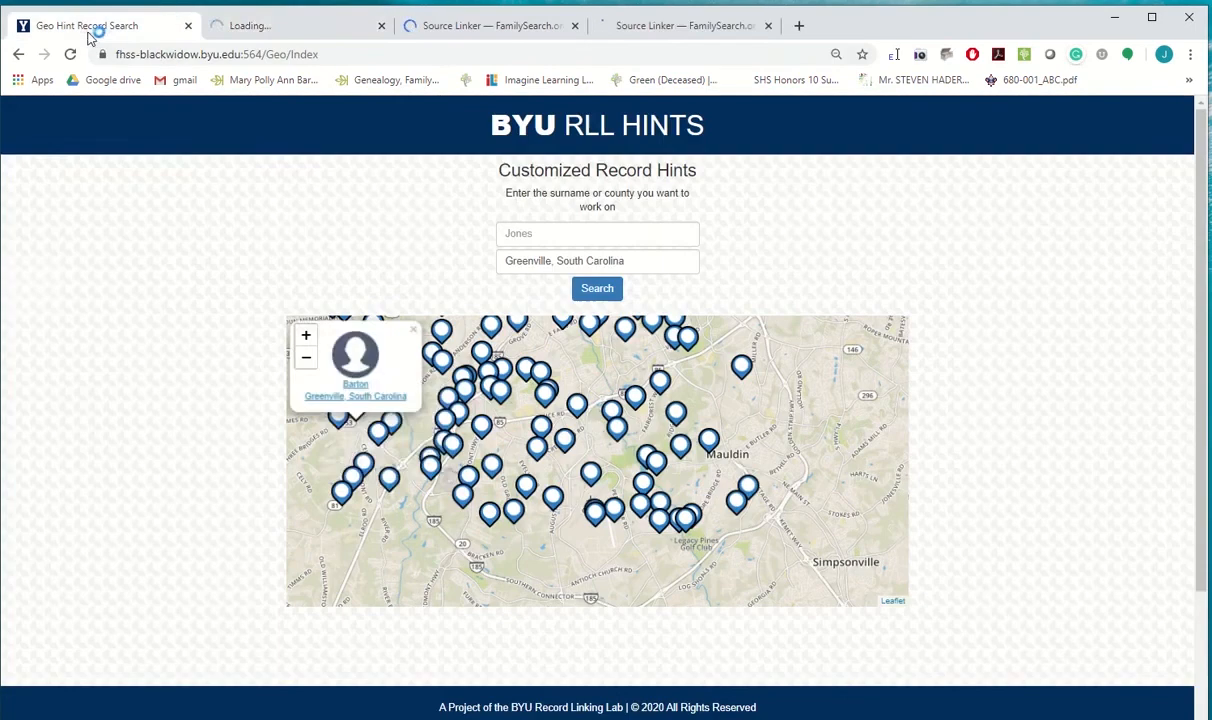
left_click(389, 482)
left_click(386, 465)
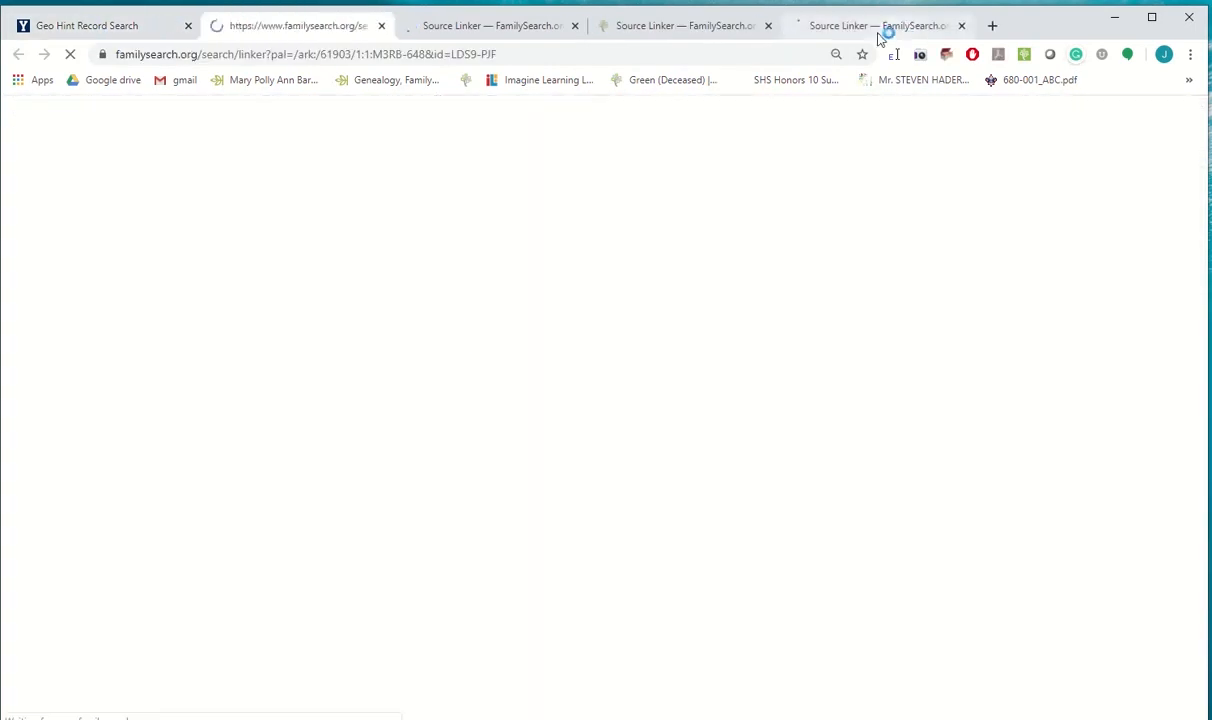
Step: In the first opened hint, copy the ID of the person already holding the daughter's census source, and open the selected person's page
left_click(870, 28)
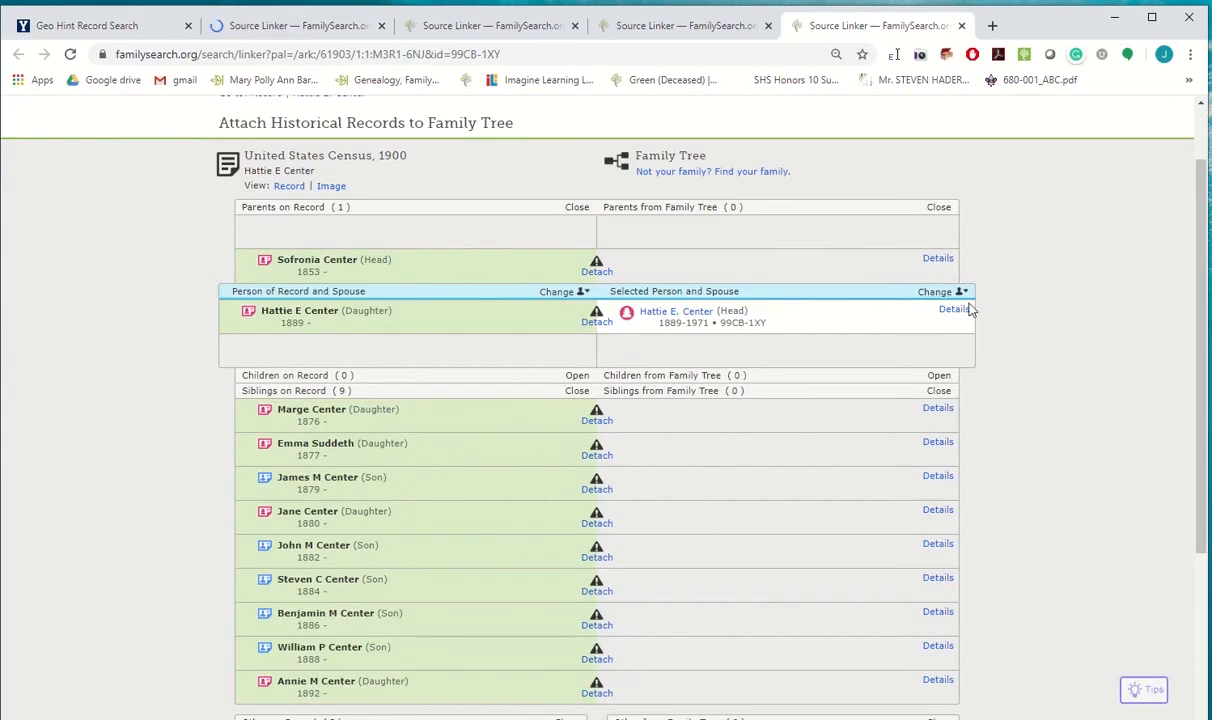
left_click(953, 311)
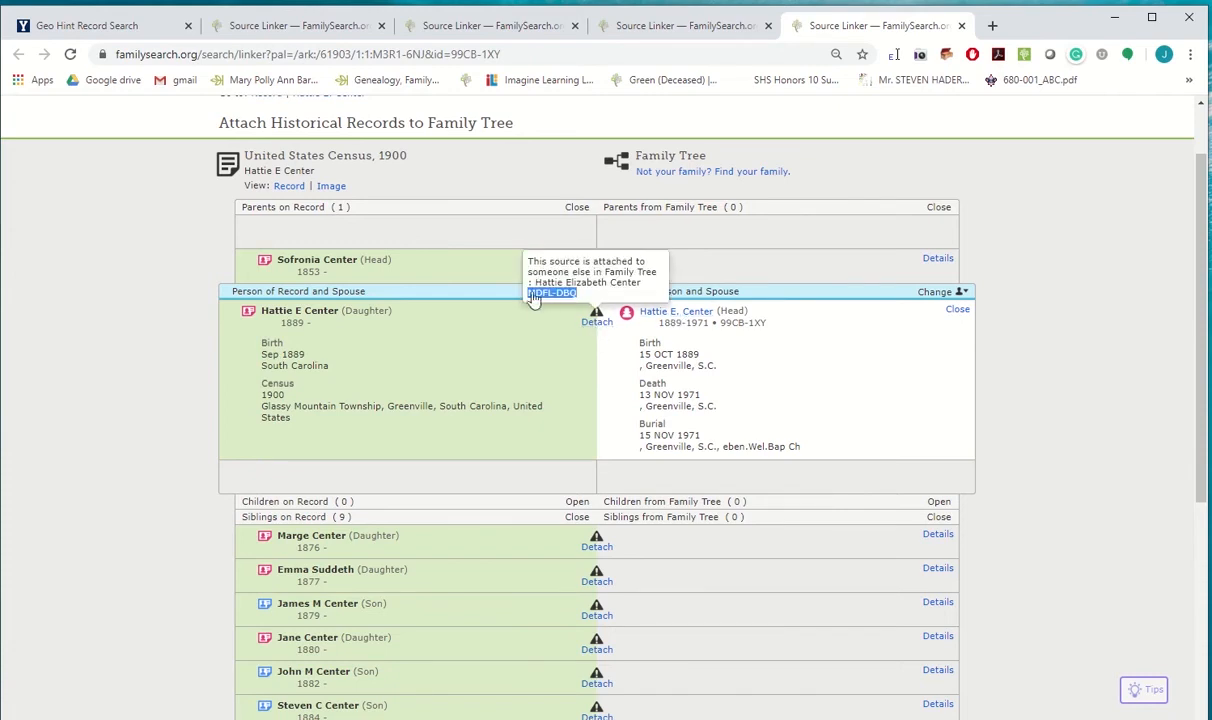
left_click(660, 312)
left_click(830, 435)
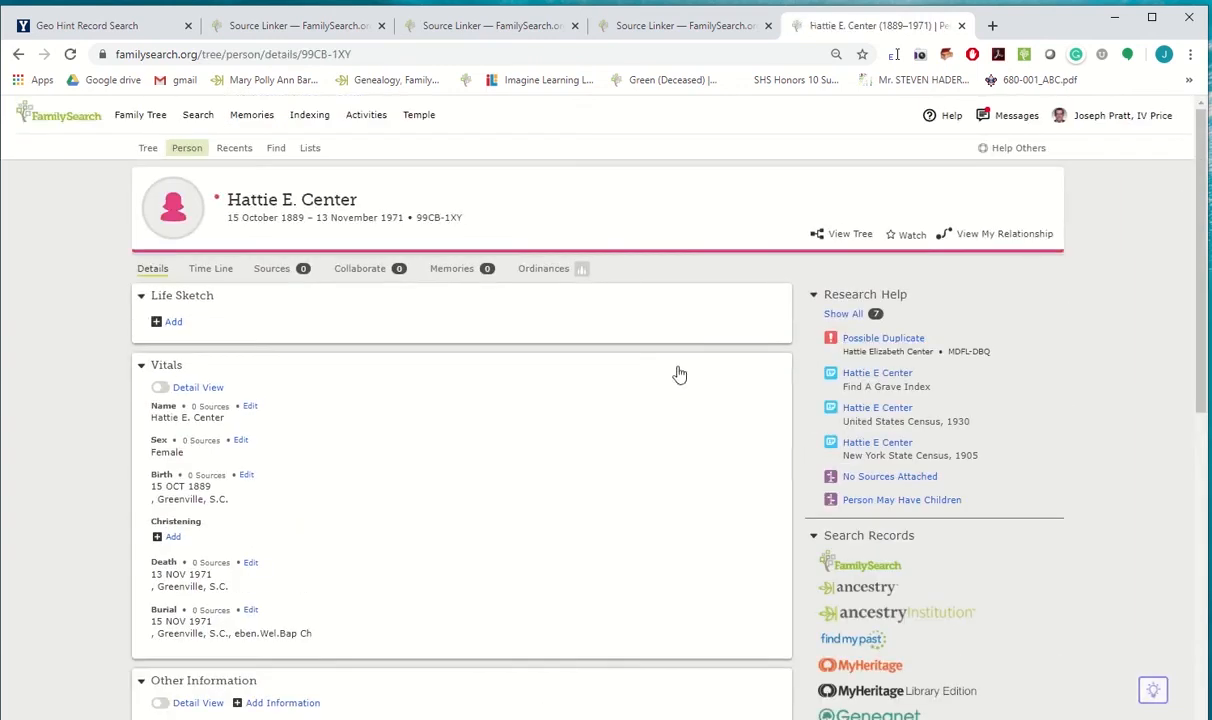
Step: Start a merge by ID with the copied duplicate's person ID, and review both persons' vitals, residence, parents and sources
scroll(747, 395, "down", 5)
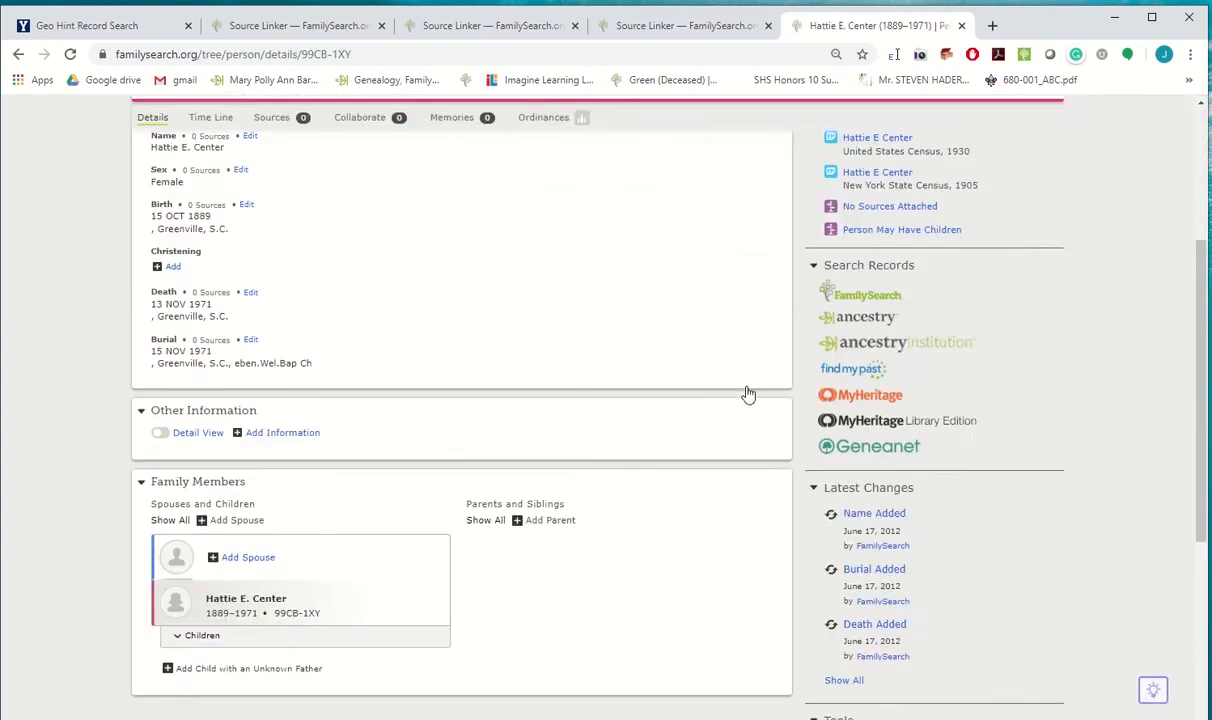
left_click(869, 588)
type("MDFL-DBQ")
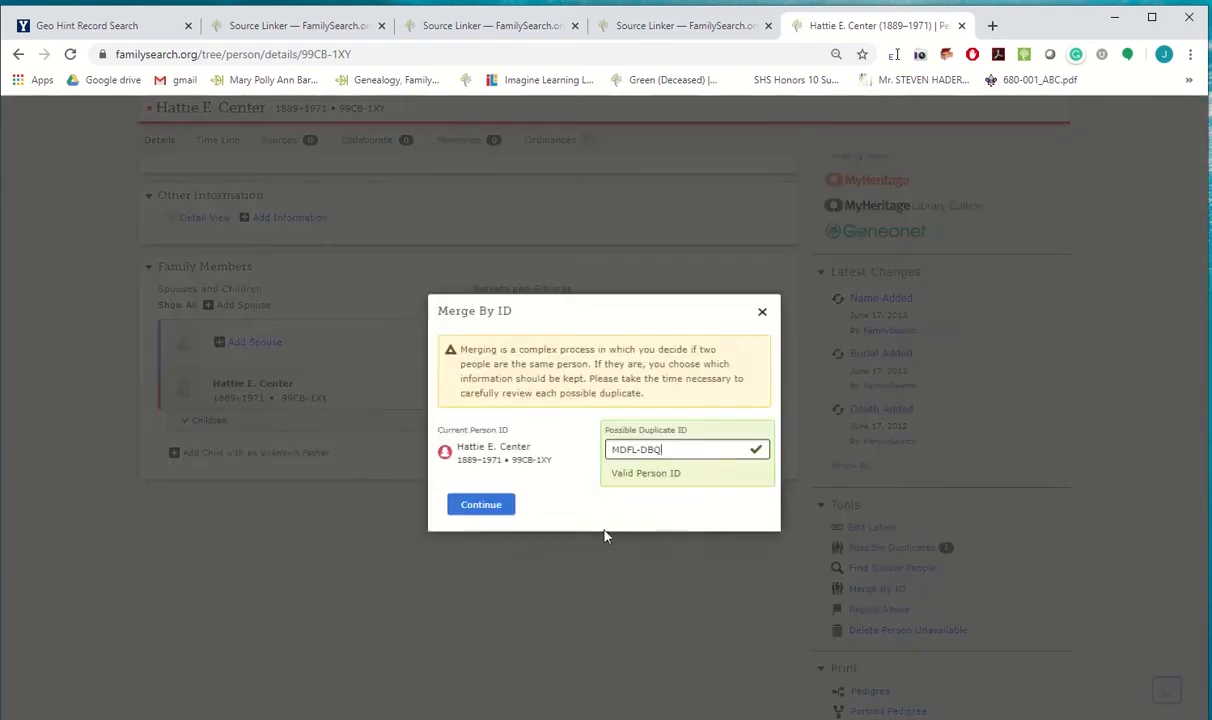
left_click(480, 506)
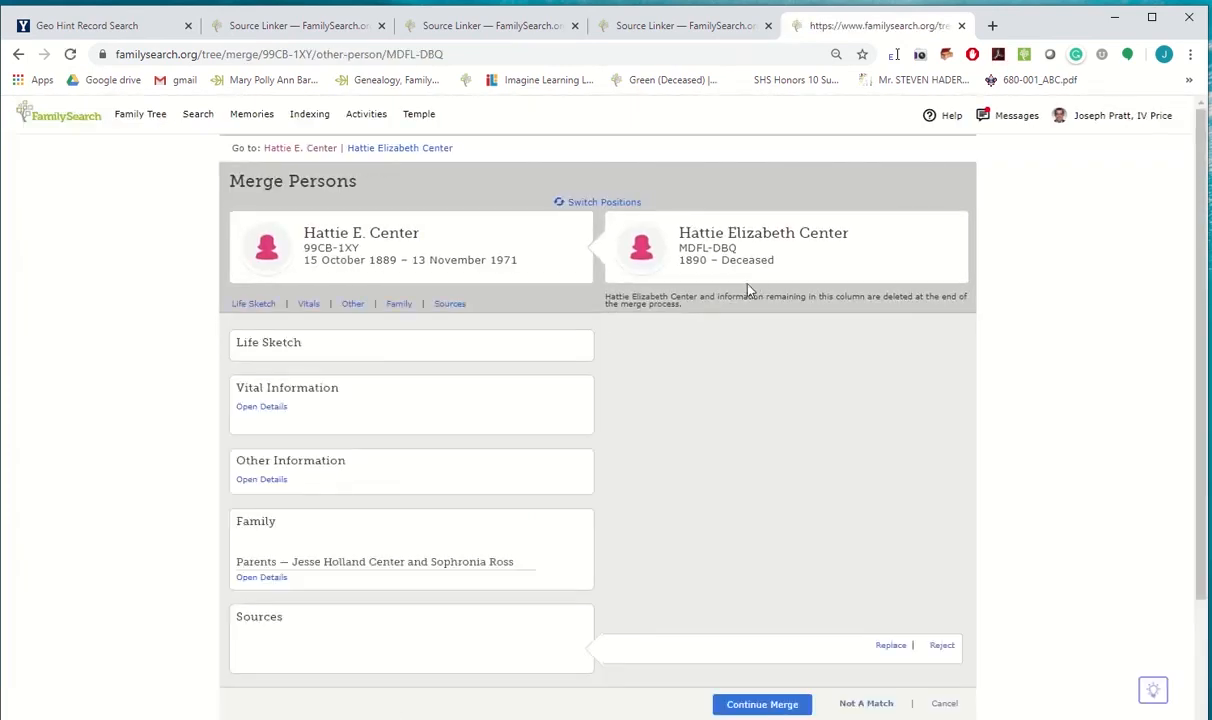
scroll(722, 314, "down", 5)
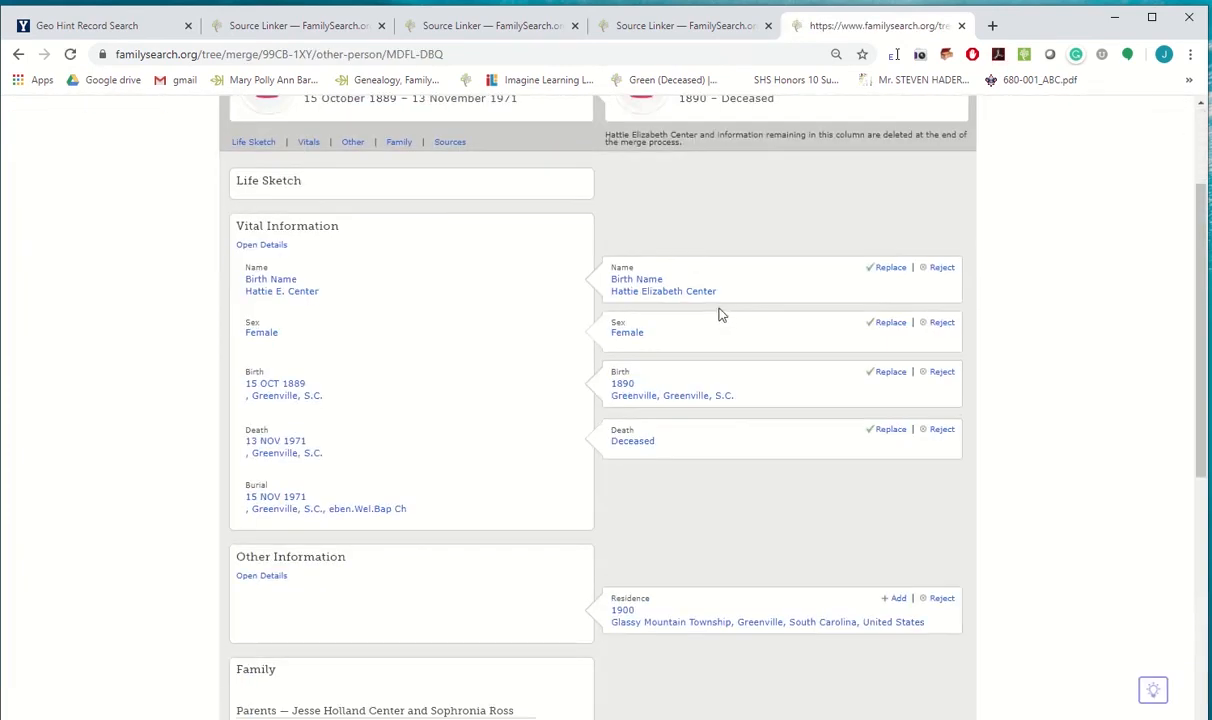
scroll(714, 362, "down", 5)
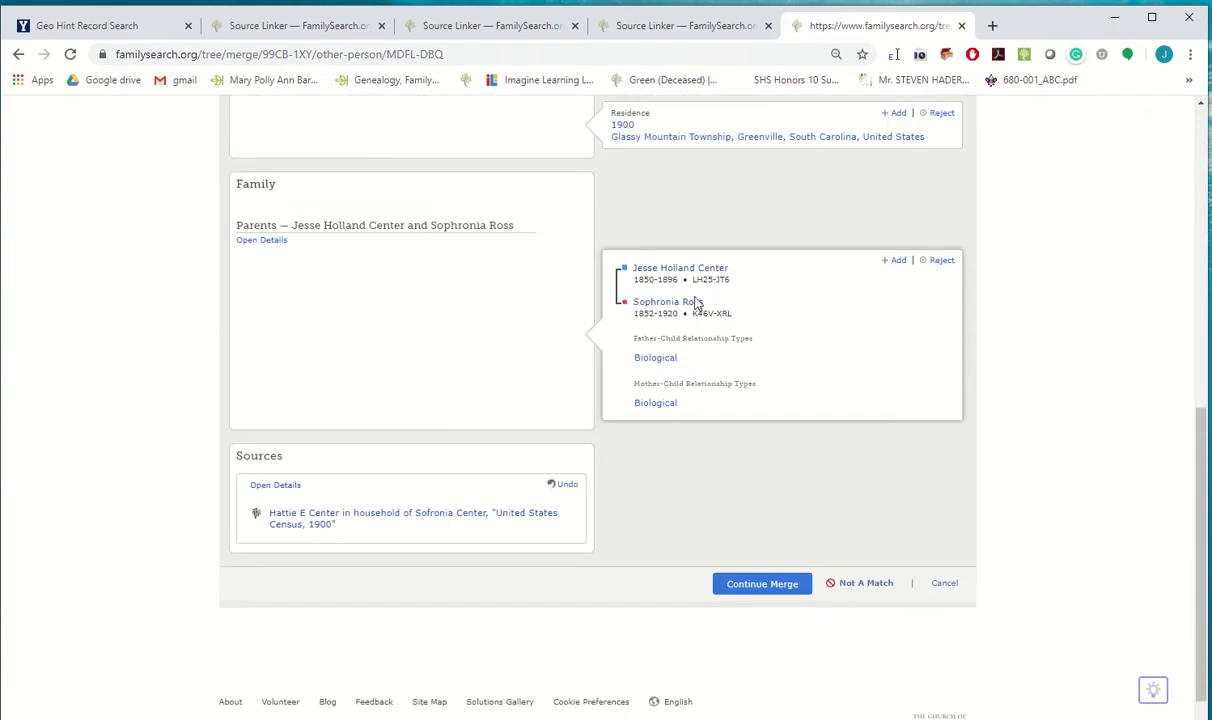
scroll(793, 344, "up", 9)
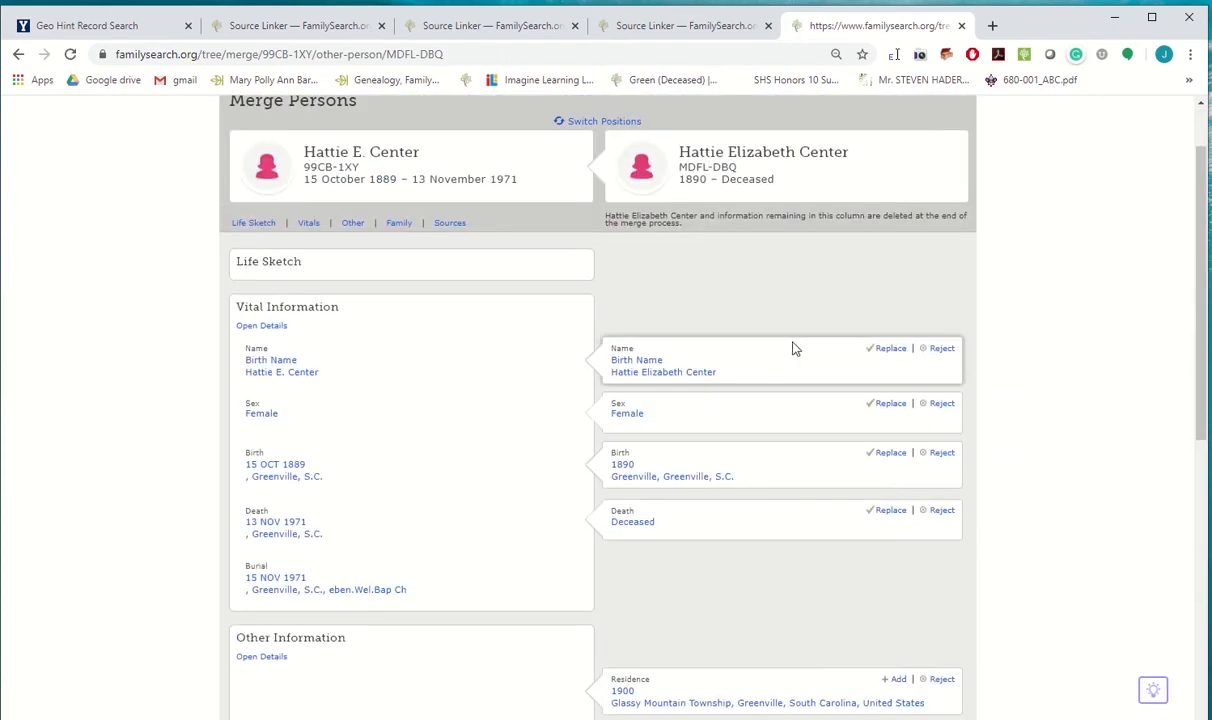
Step: Carry the 1900 Glassy Mountain Township residence and the parent relationships over from the duplicate, and complete the merge
scroll(793, 347, "down", 3)
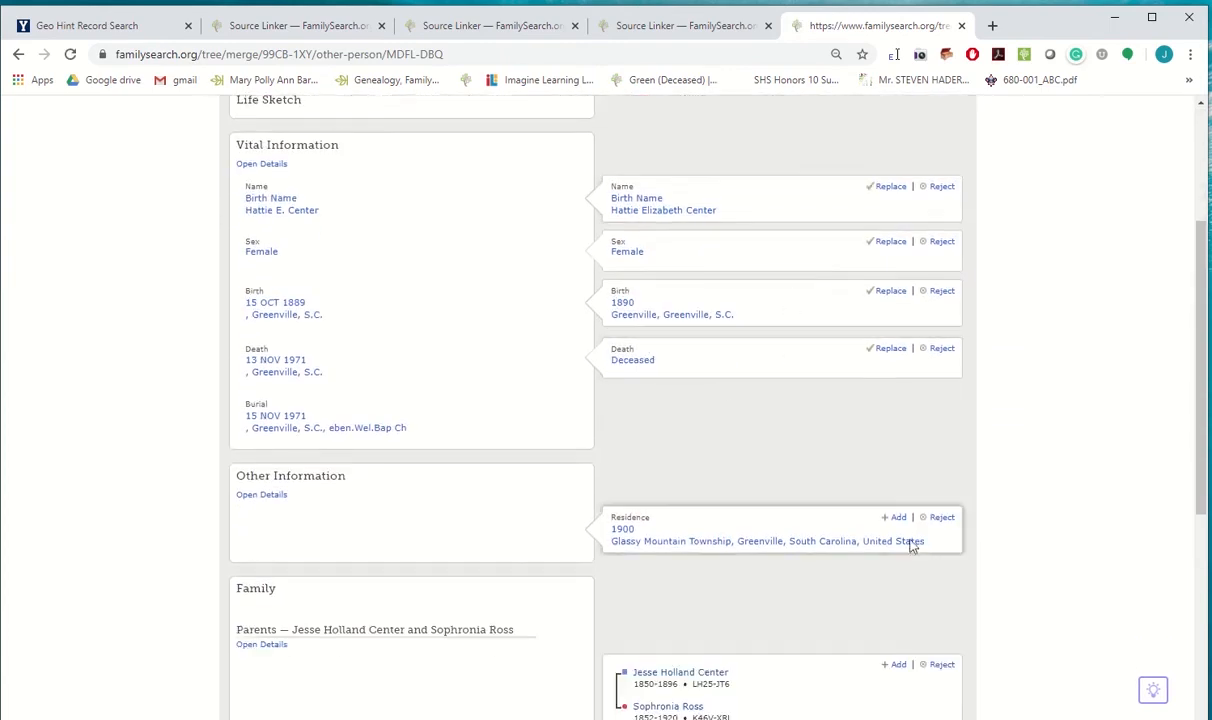
left_click(898, 519)
scroll(894, 508, "down", 3)
left_click(896, 423)
scroll(760, 576, "down", 2)
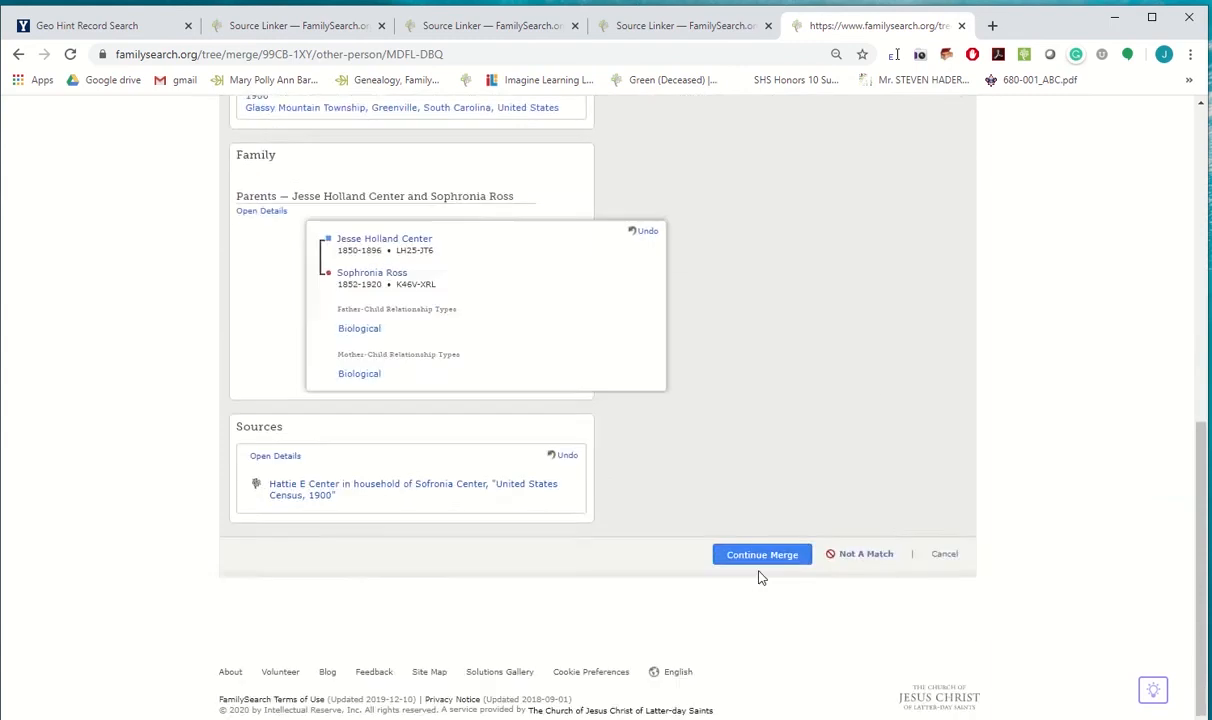
left_click(740, 565)
left_click(645, 433)
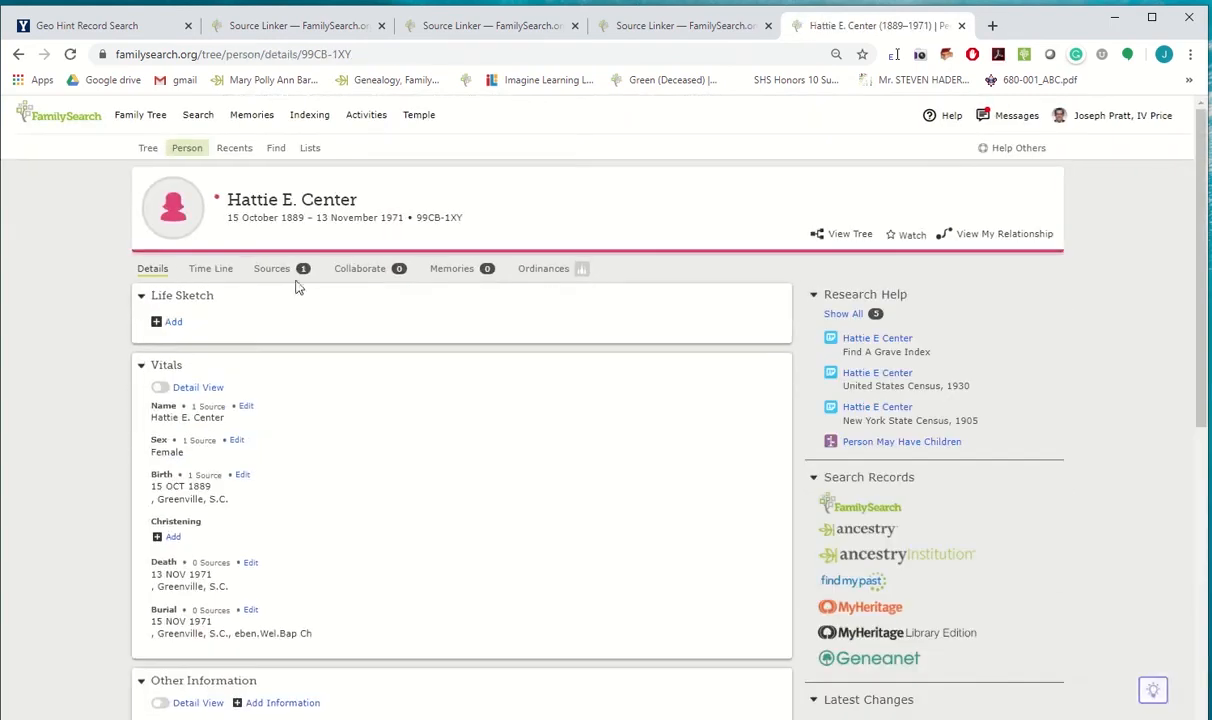
Step: Review the merged person's 1930 United States Census hint, add the 1930 Glassy Mountain residence, and attach the record to her
left_click(878, 376)
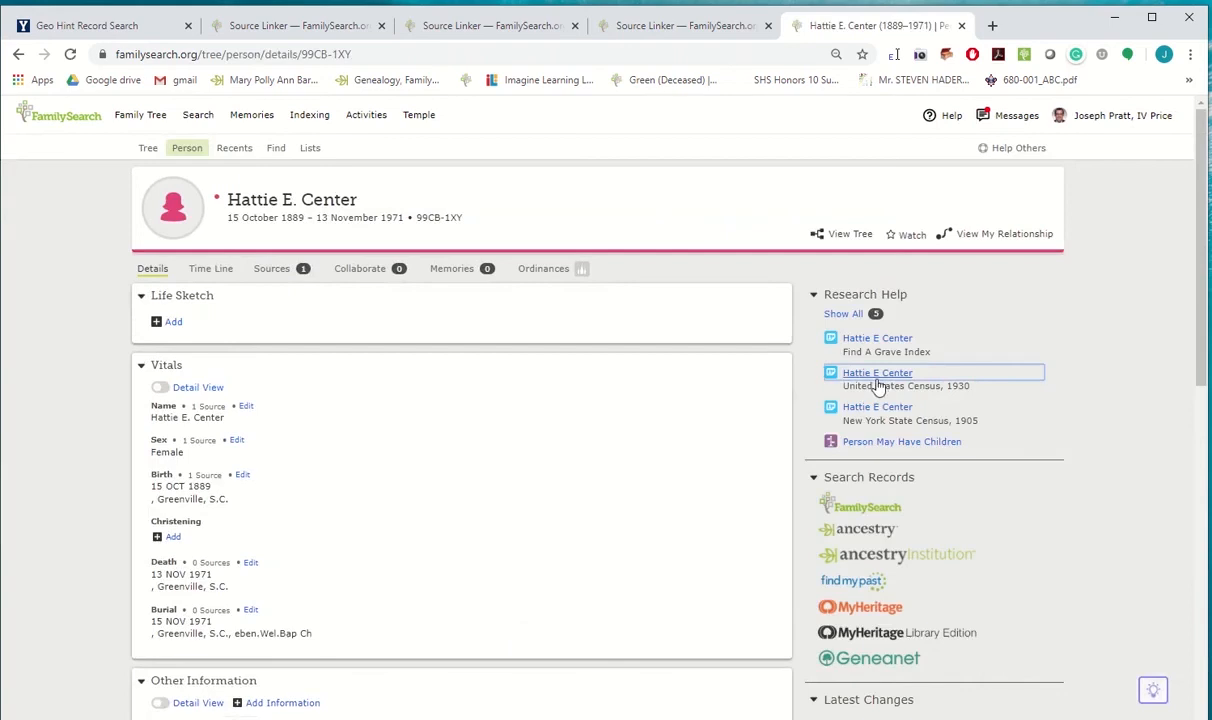
scroll(593, 495, "down", 3)
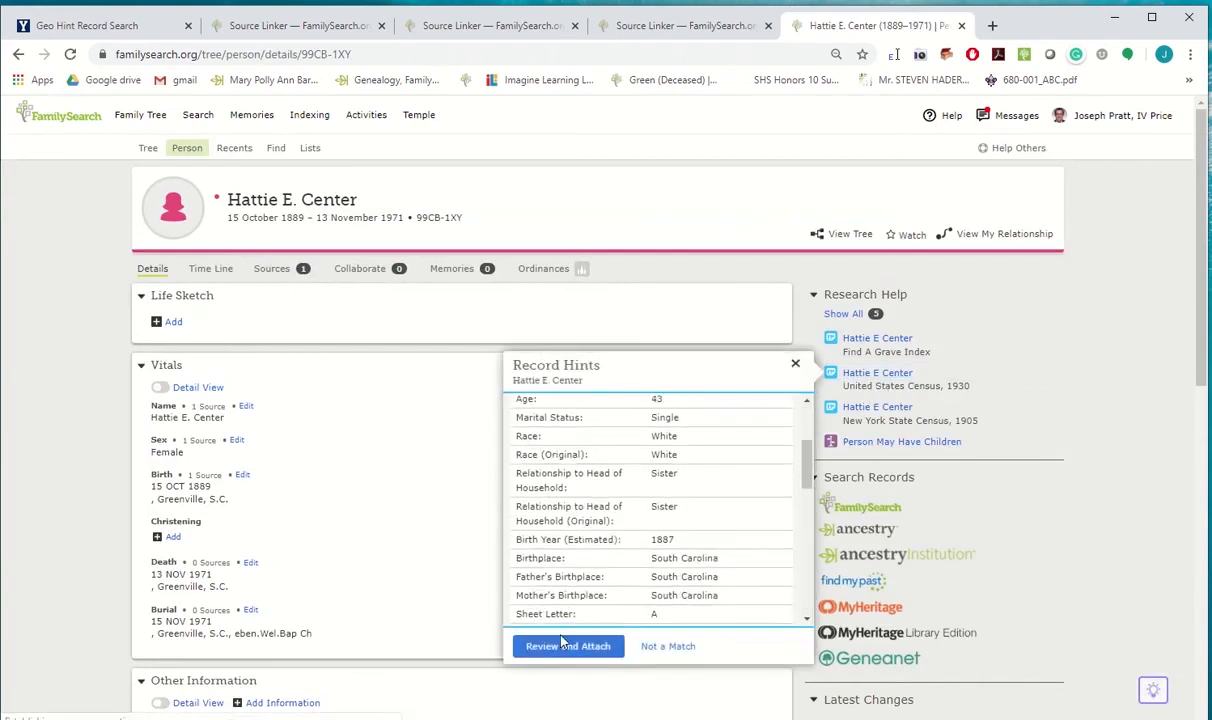
left_click(565, 645)
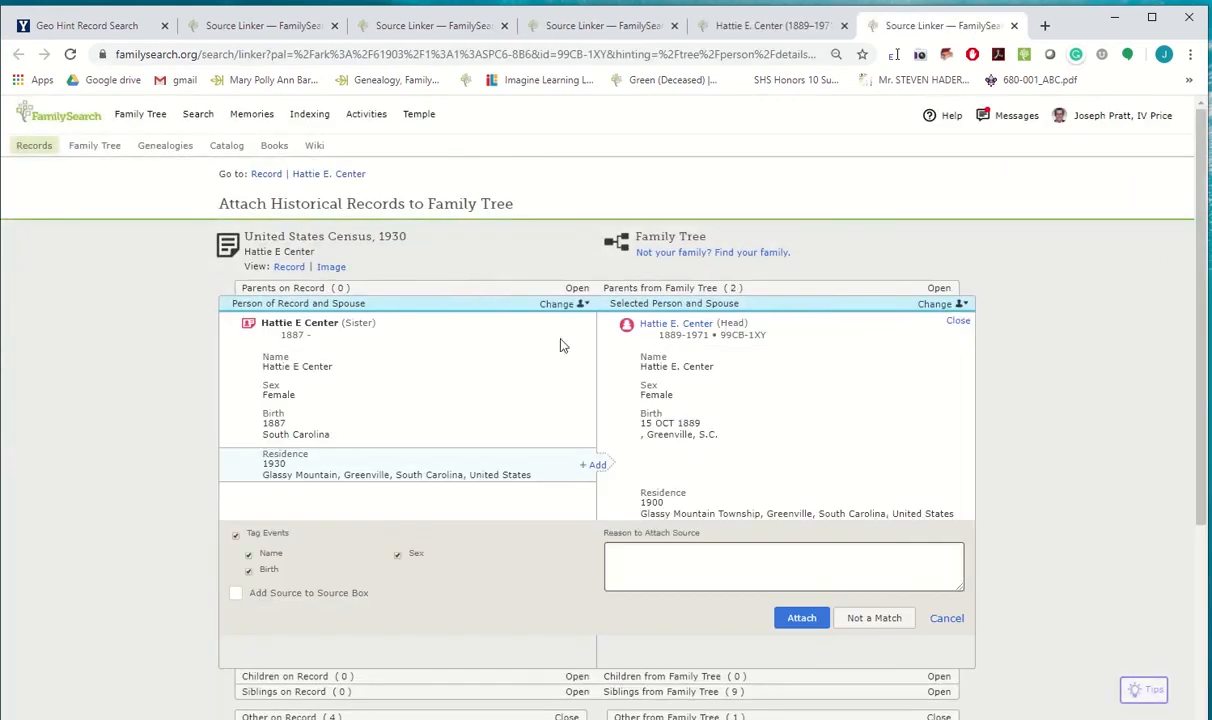
left_click(595, 467)
left_click(797, 569)
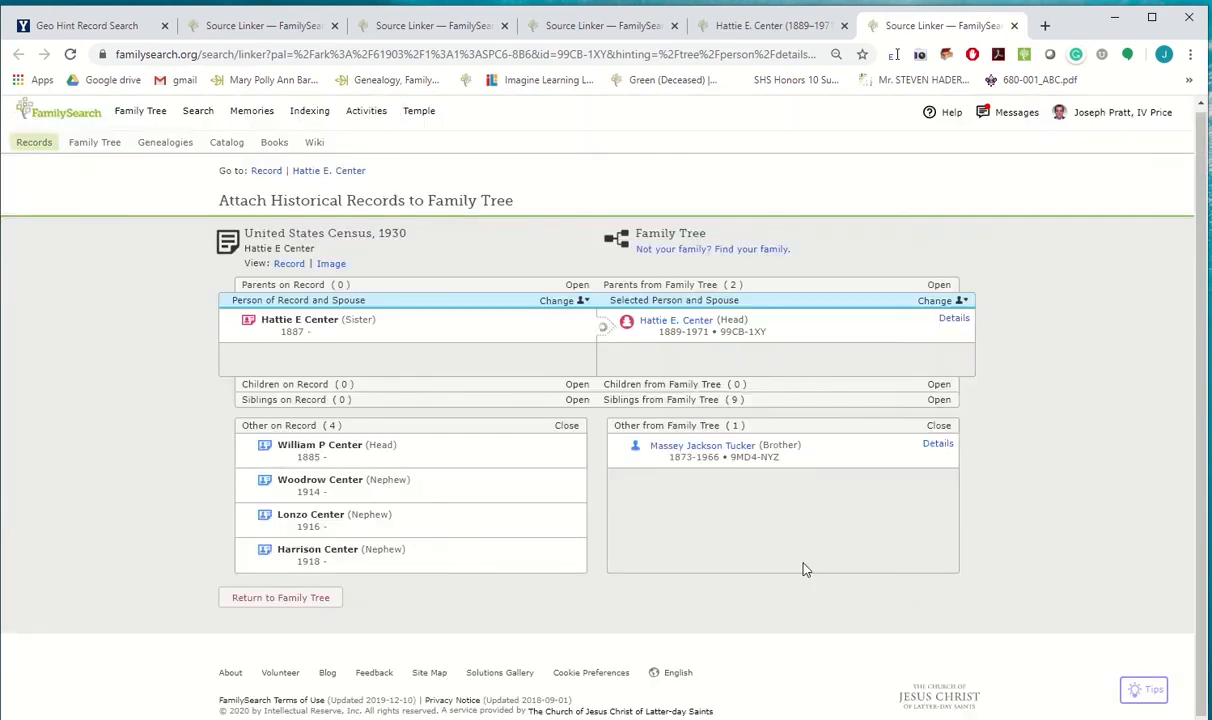
Step: Align the 1930 household head with the matching brother born in 1888, add his 1930 residence, and attach the record
left_click(939, 400)
scroll(939, 408, "down", 2)
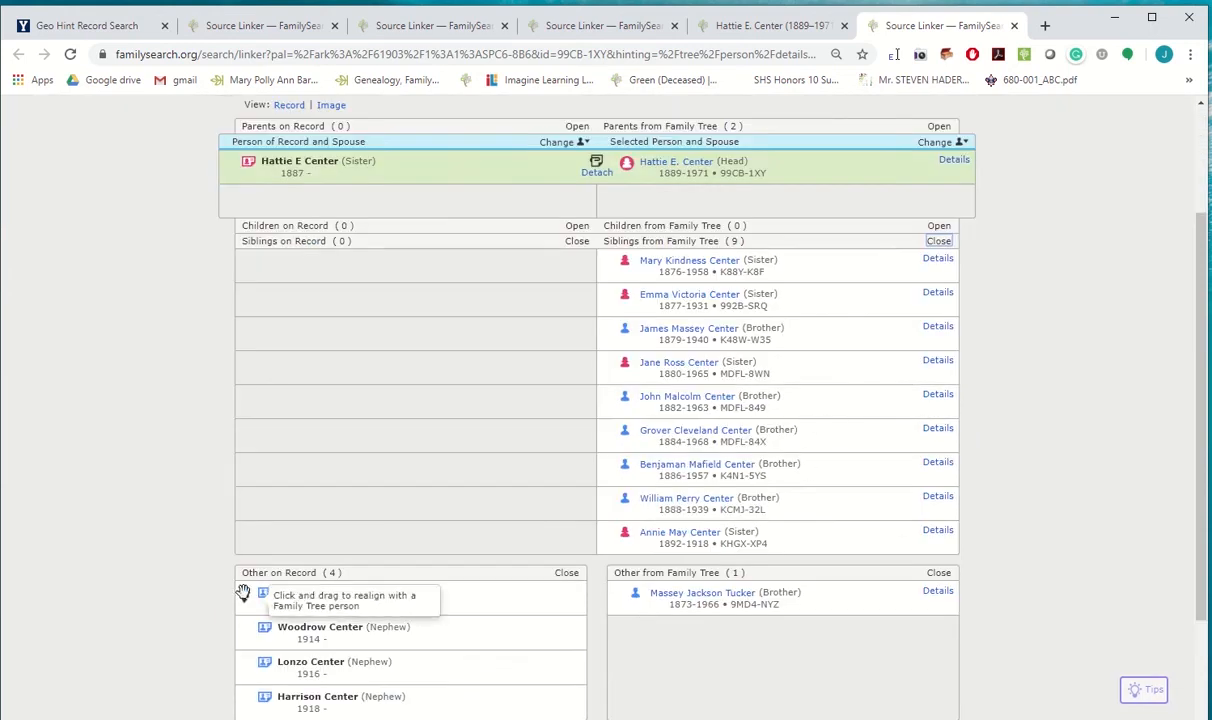
left_click_drag(265, 592, 313, 519)
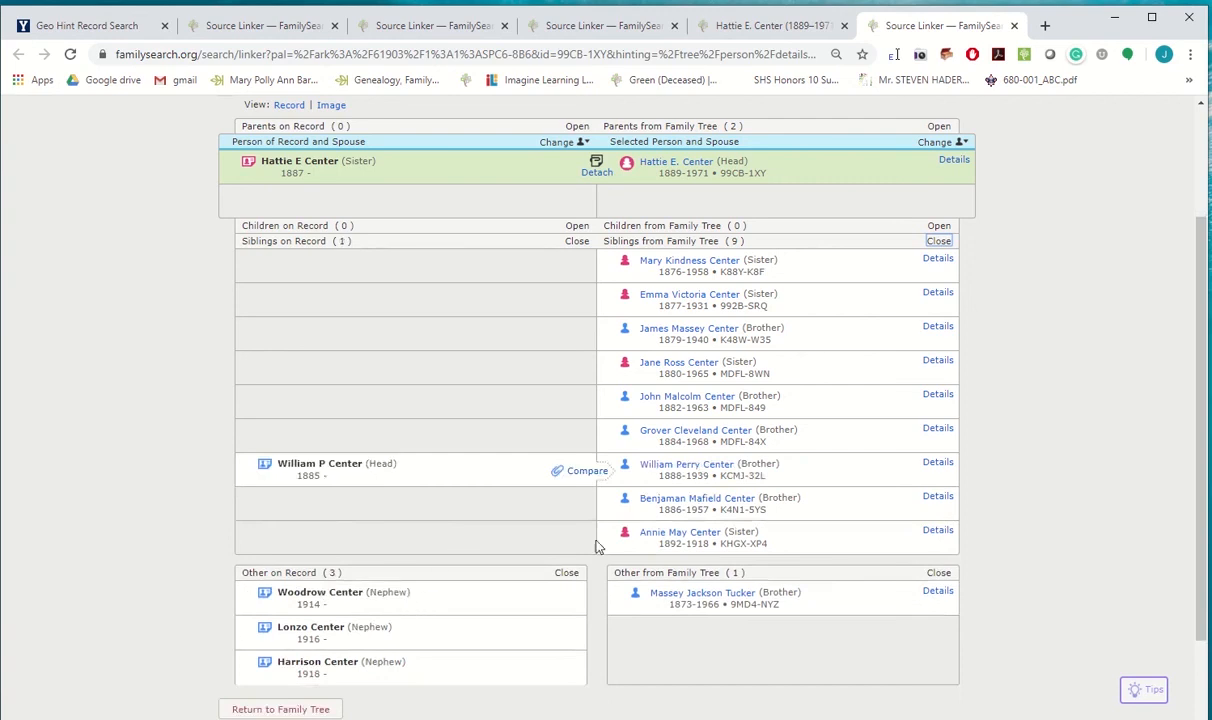
left_click(577, 478)
left_click(599, 604)
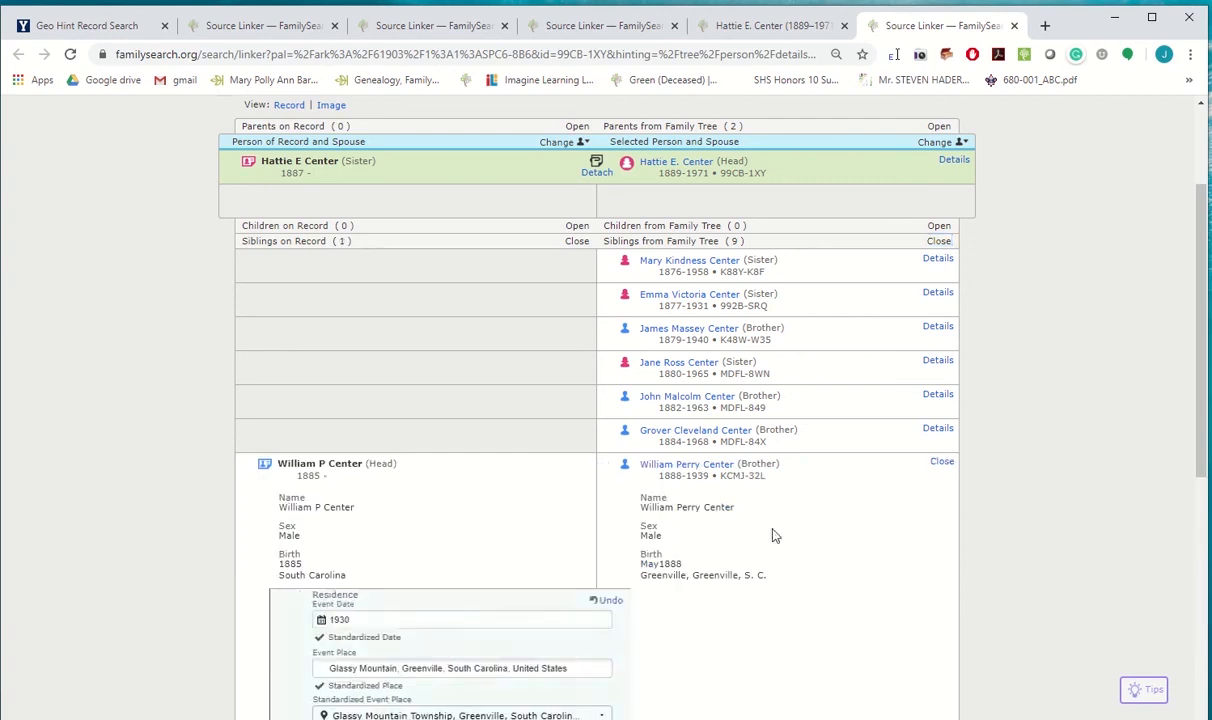
scroll(774, 535, "down", 4)
left_click(866, 548)
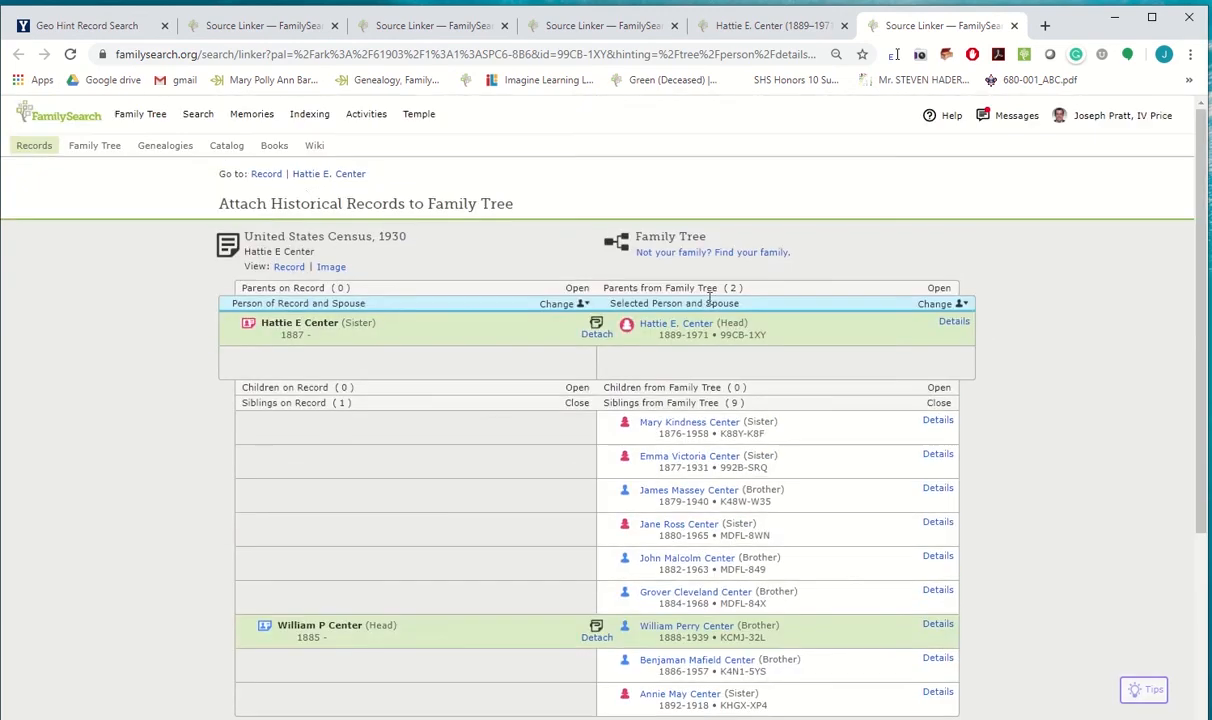
Step: Open the selected person's 1900 census source and review its attachments for the siblings and other household members
left_click(306, 175)
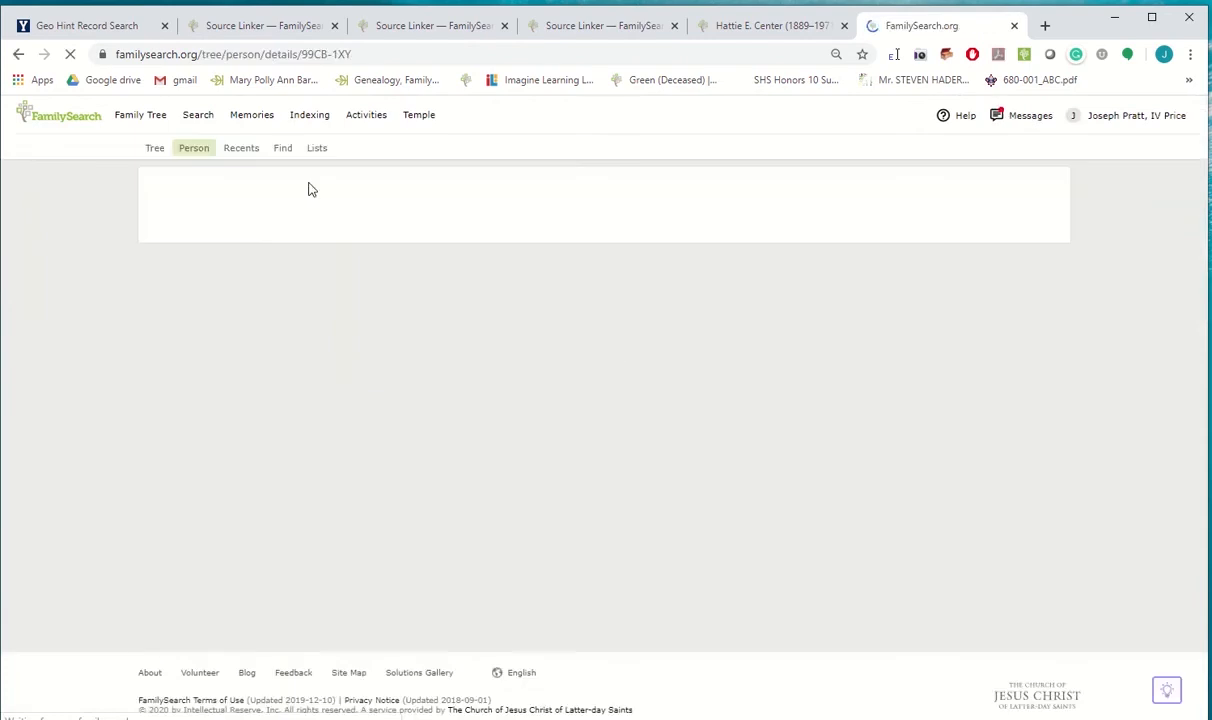
left_click(273, 269)
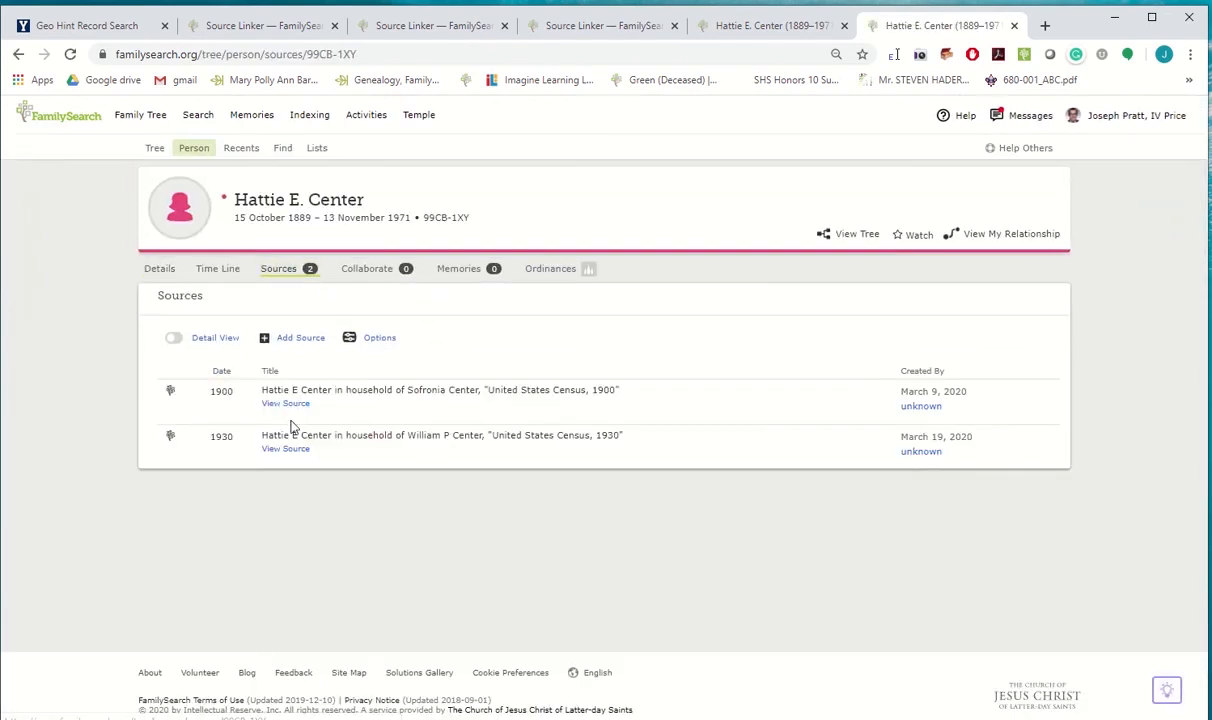
left_click(288, 397)
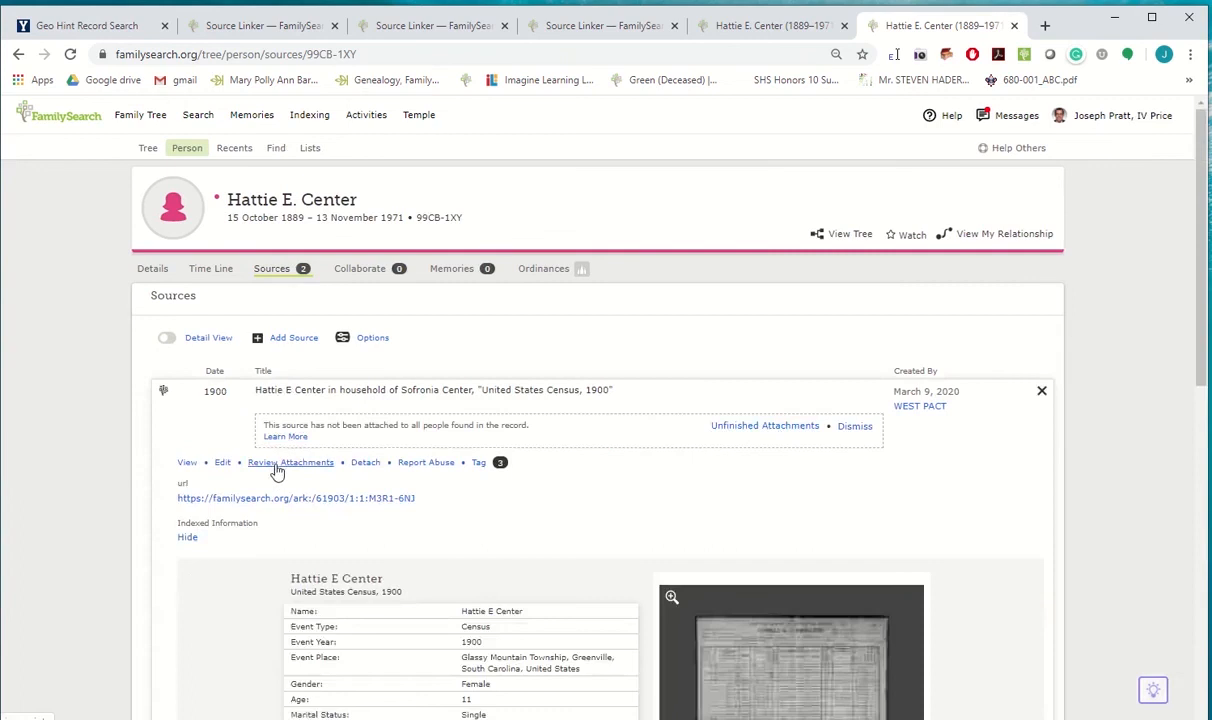
left_click(279, 467)
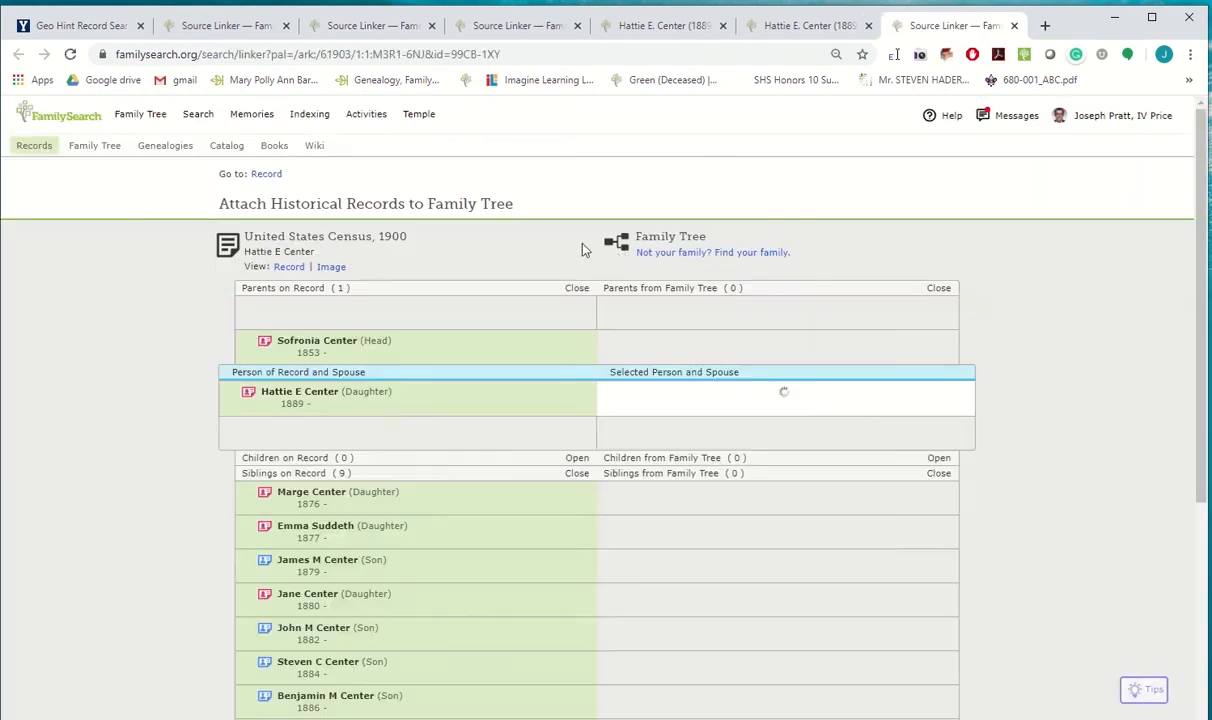
scroll(667, 521, "down", 3)
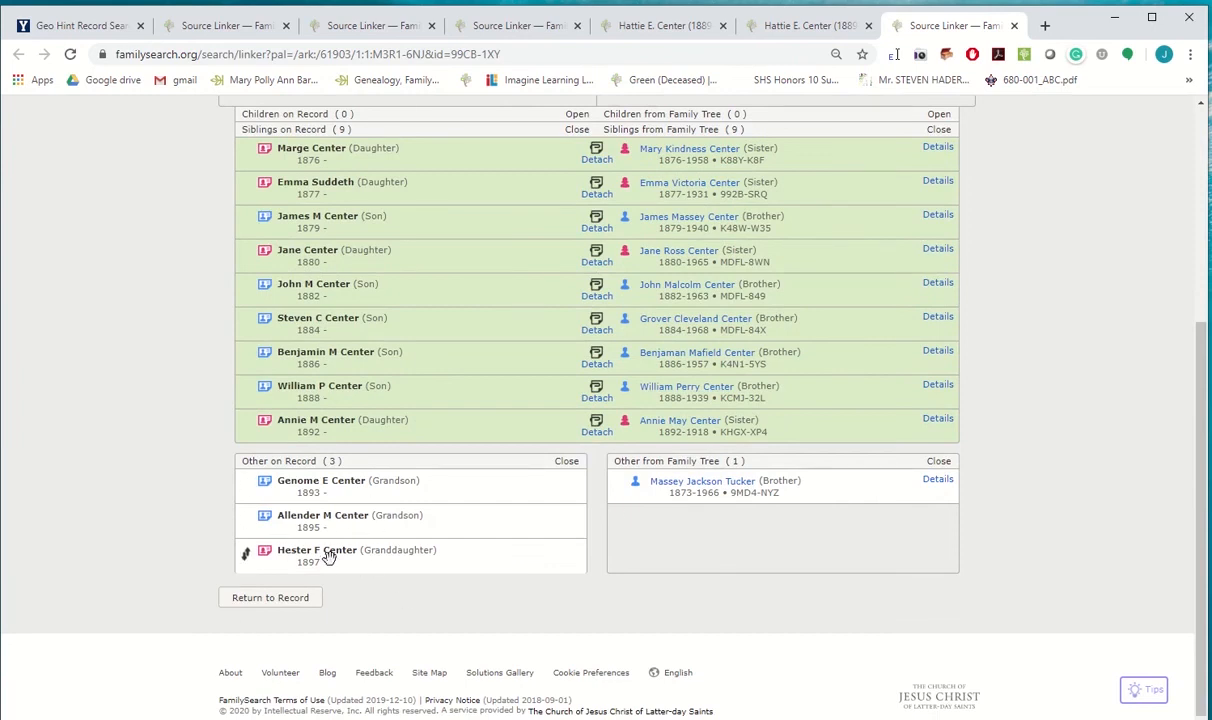
scroll(311, 528, "up", 1)
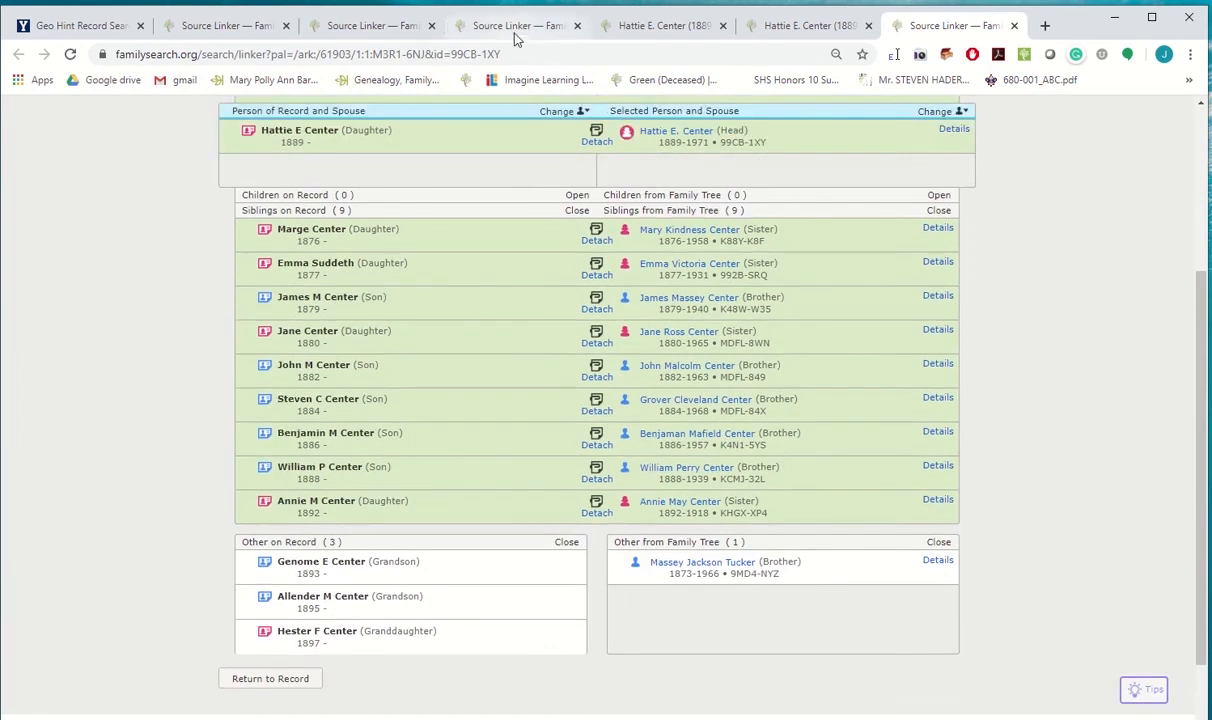
Step: In the hint for the wife born in 1851, compare the census son born in 1891 with the tree son's details
left_click(515, 28)
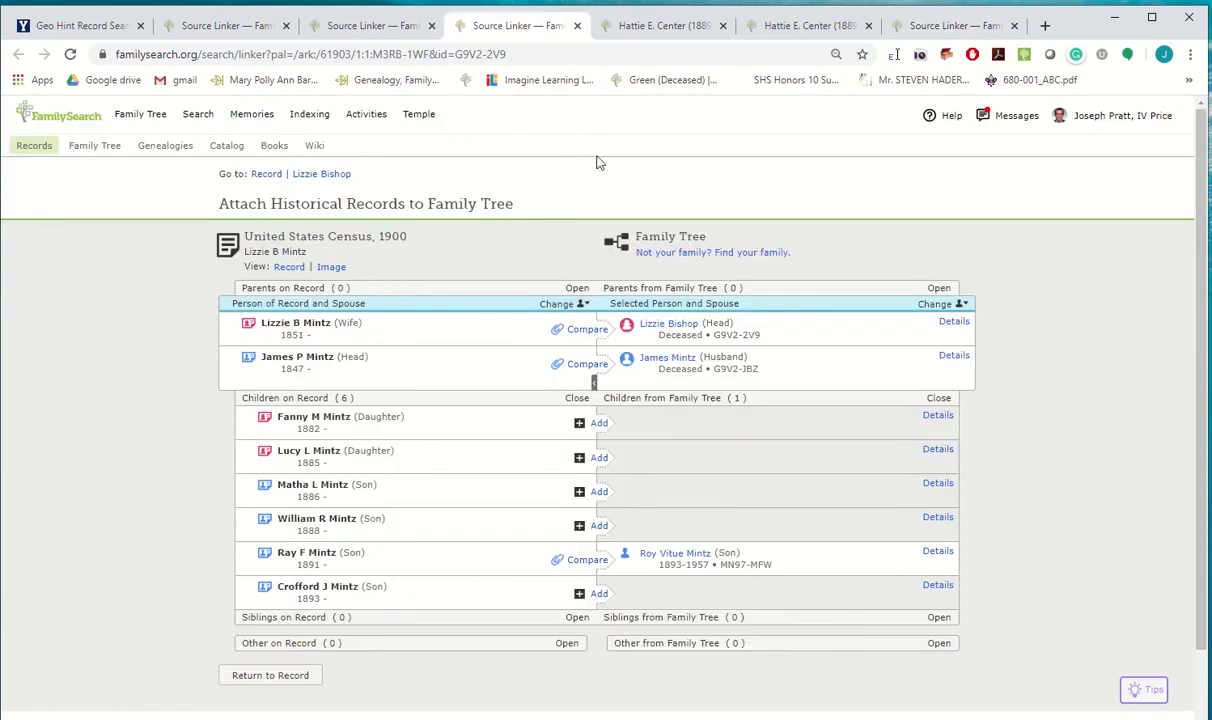
left_click(940, 553)
scroll(822, 573, "down", 3)
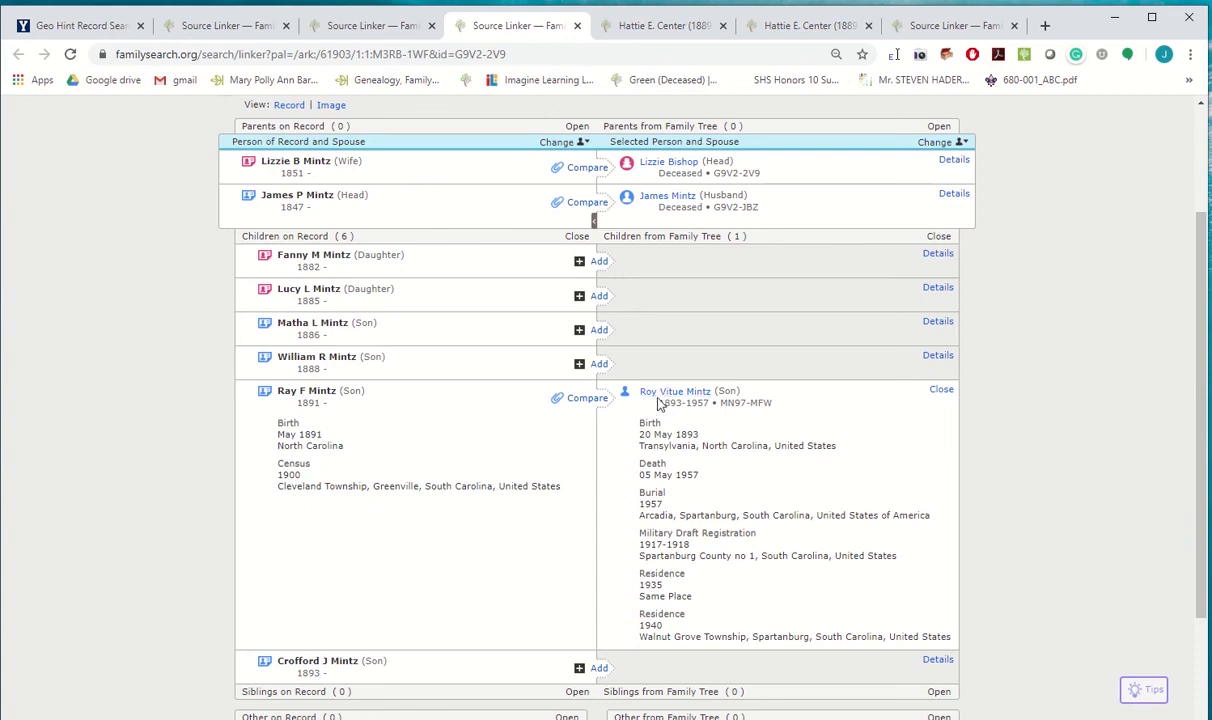
scroll(657, 408, "down", 2)
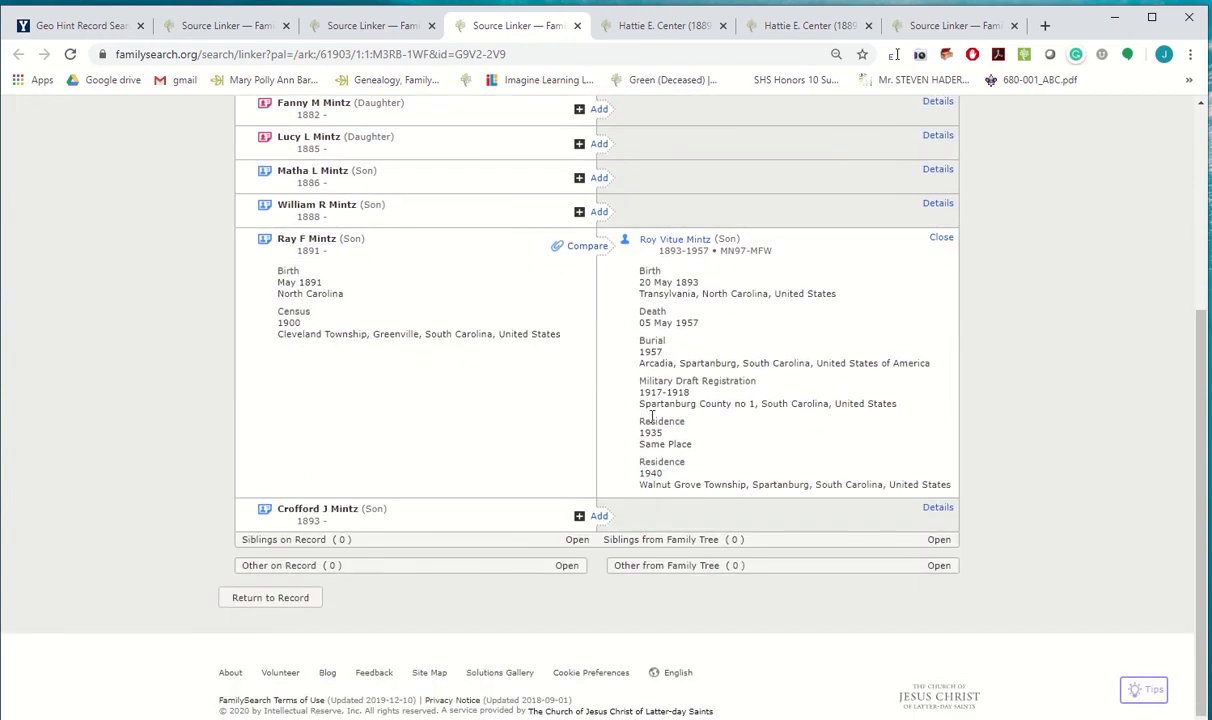
scroll(652, 415, "up", 4)
Step: In the hint for the wife born in 1845, create the son born September 1878 and attach the census with his 1900 residence
left_click(325, 27)
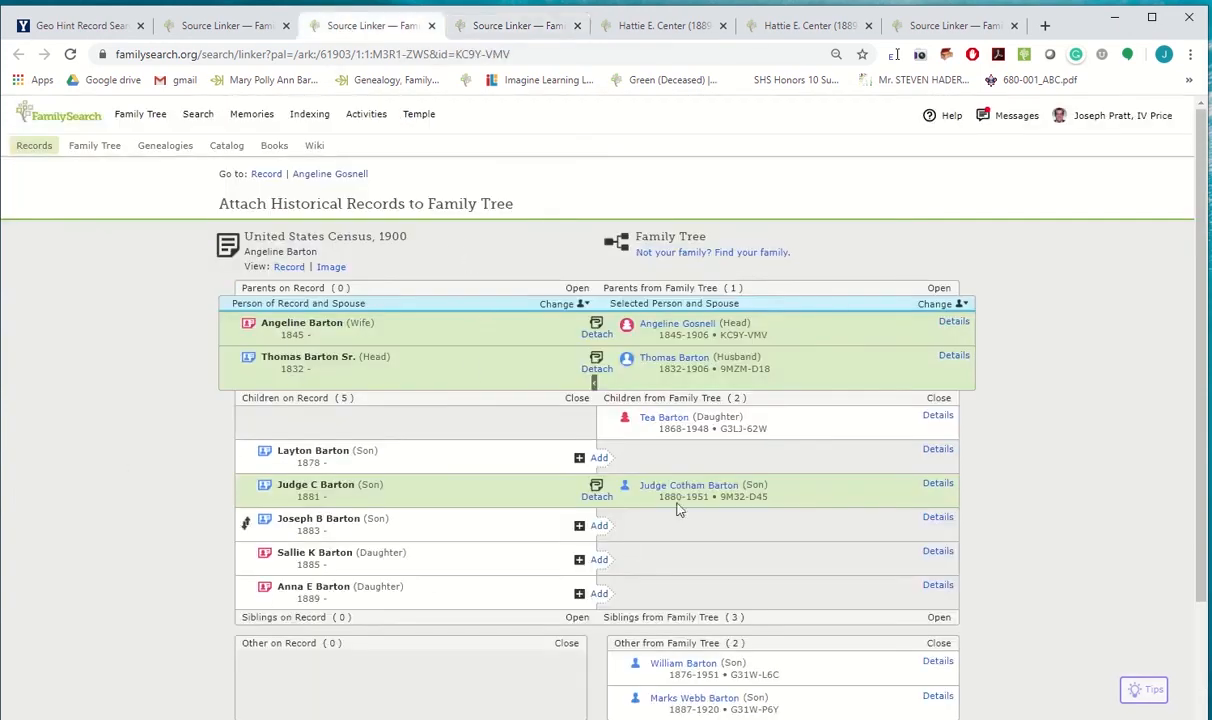
scroll(599, 412, "down", 2)
left_click(599, 311)
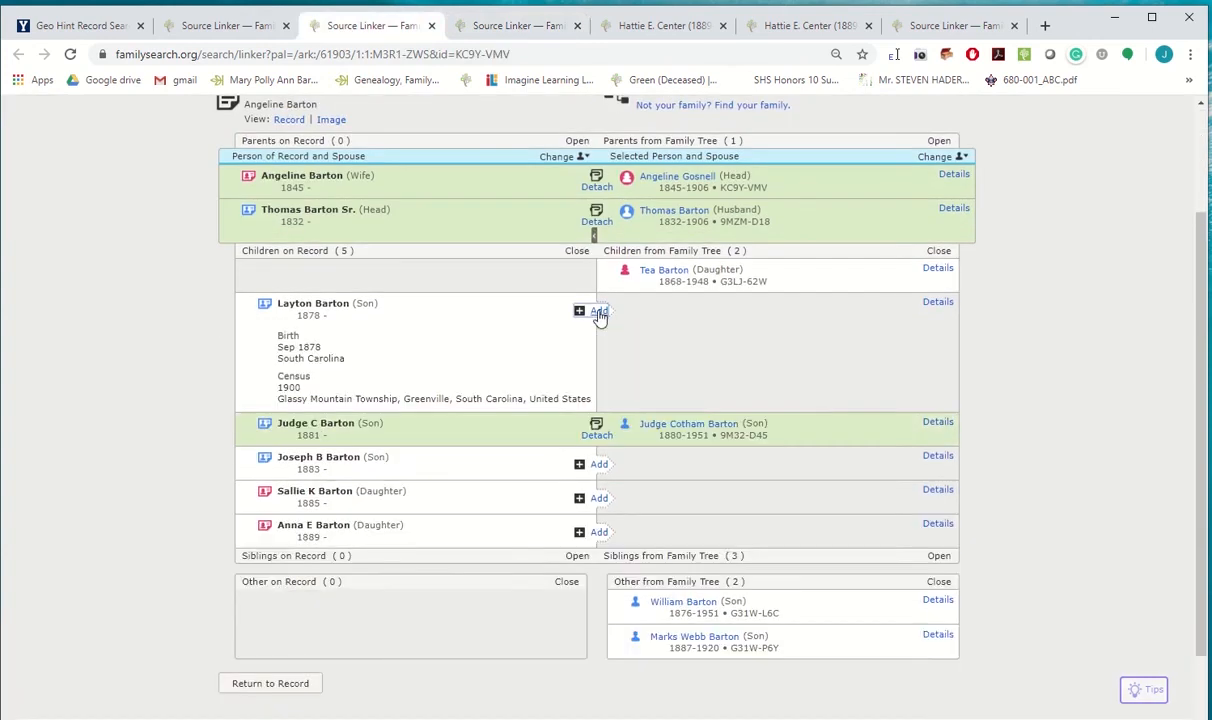
left_click(931, 612)
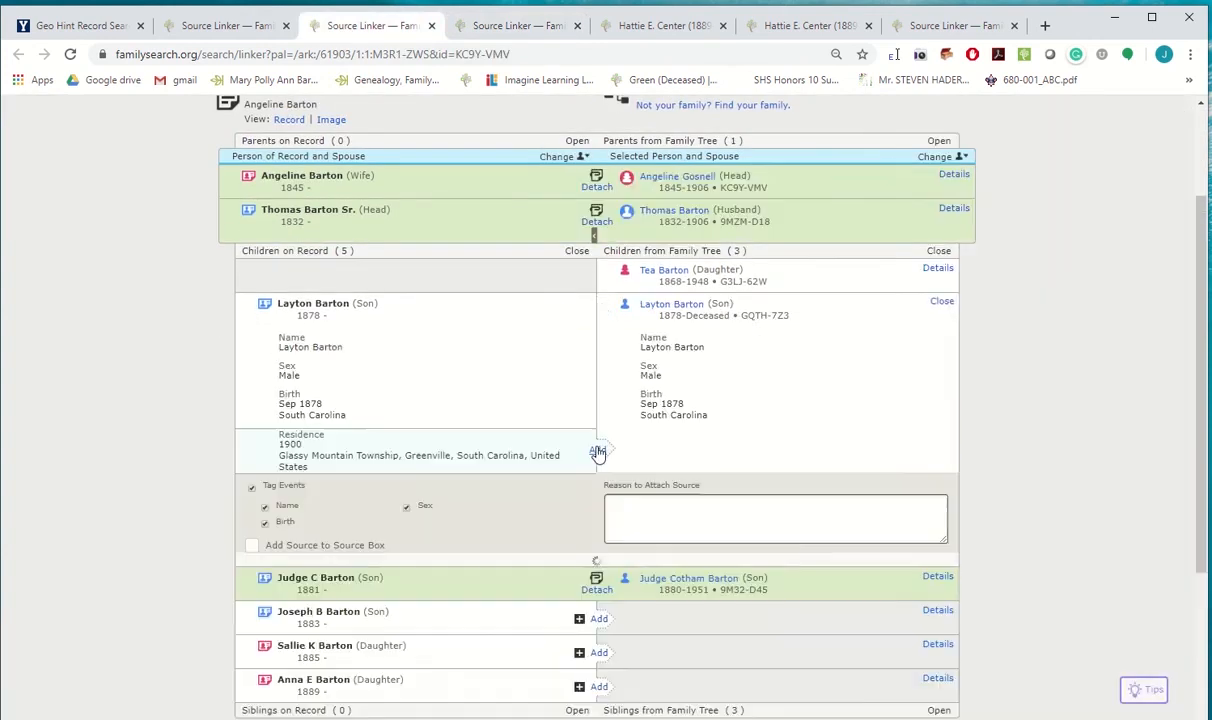
left_click(596, 448)
scroll(875, 475, "down", 2)
left_click(870, 472)
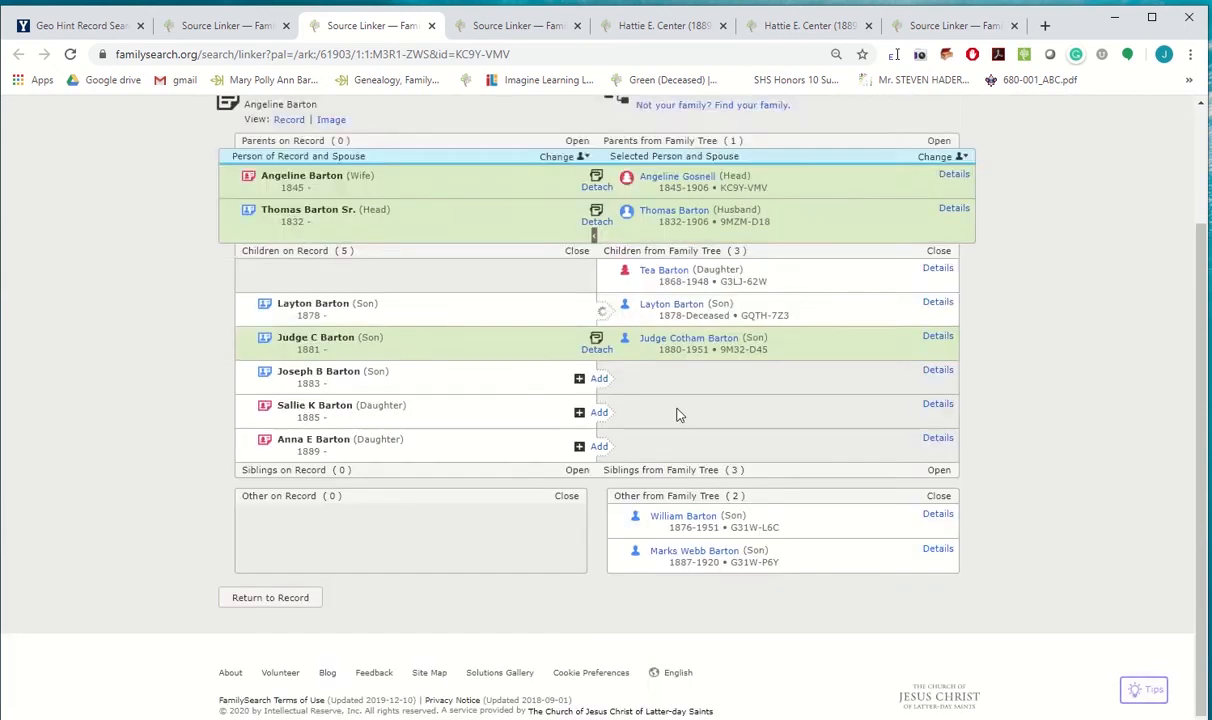
Step: Create the son born April 1883 as a new person and attach the census record with his 1900 residence
left_click(599, 377)
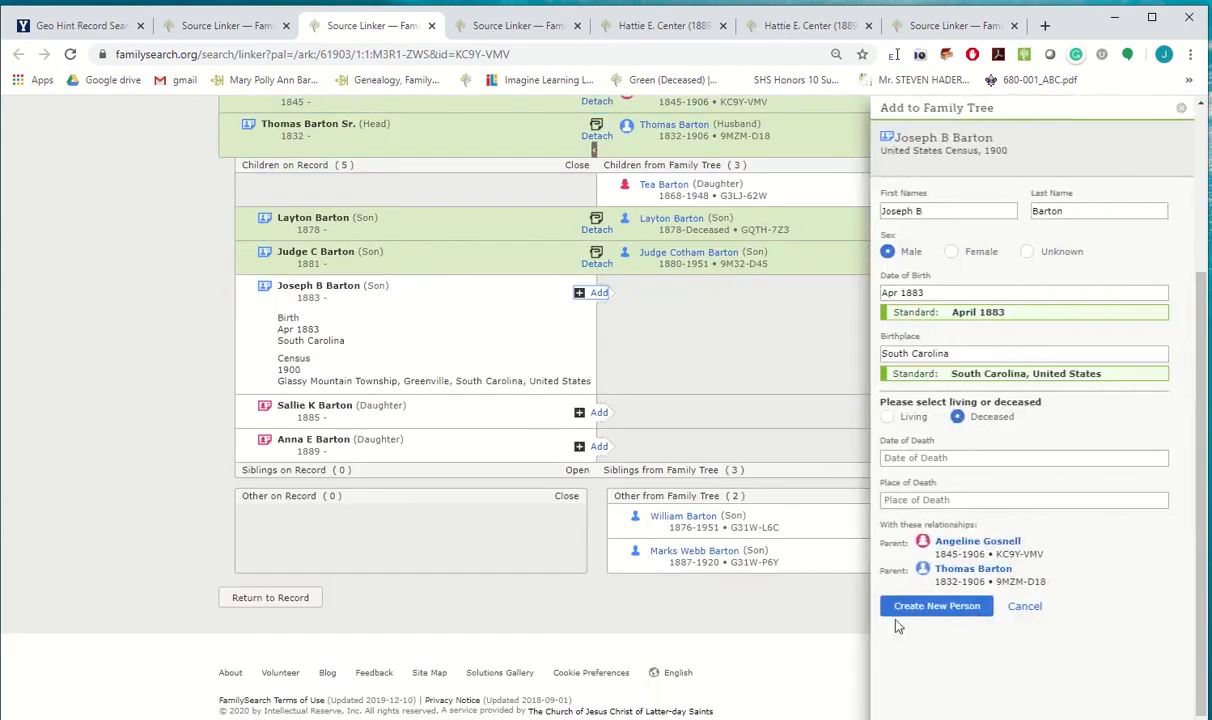
left_click(912, 612)
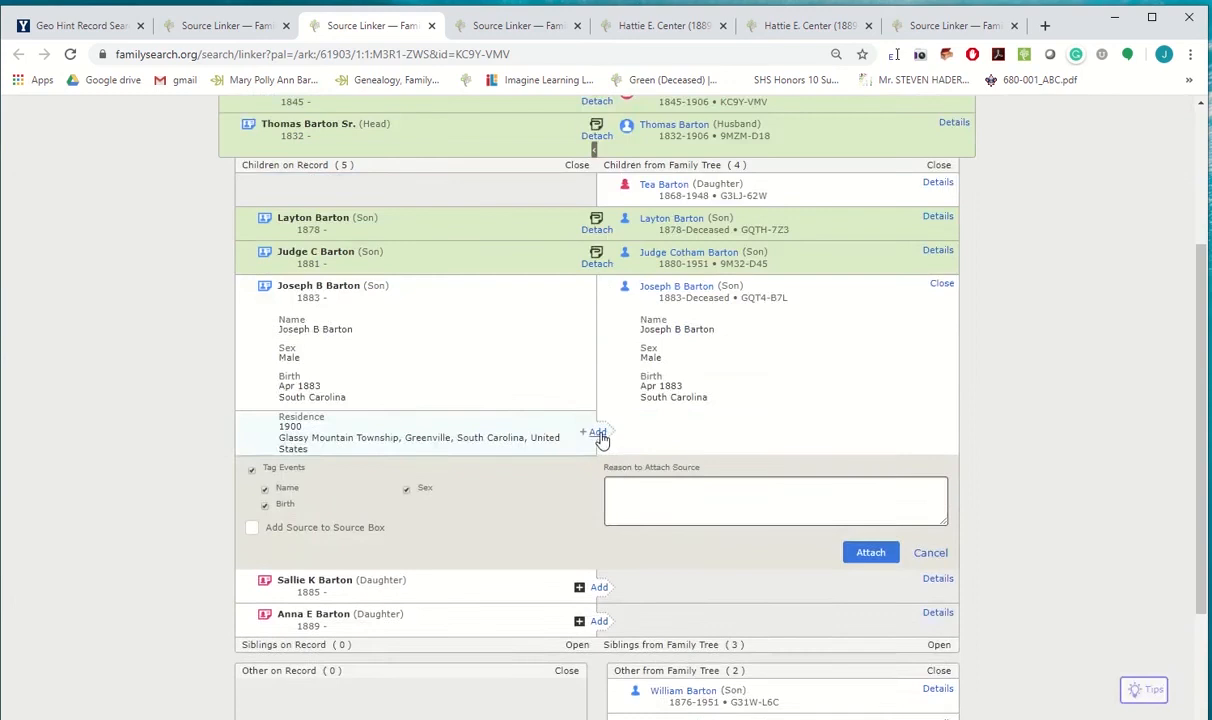
left_click(598, 432)
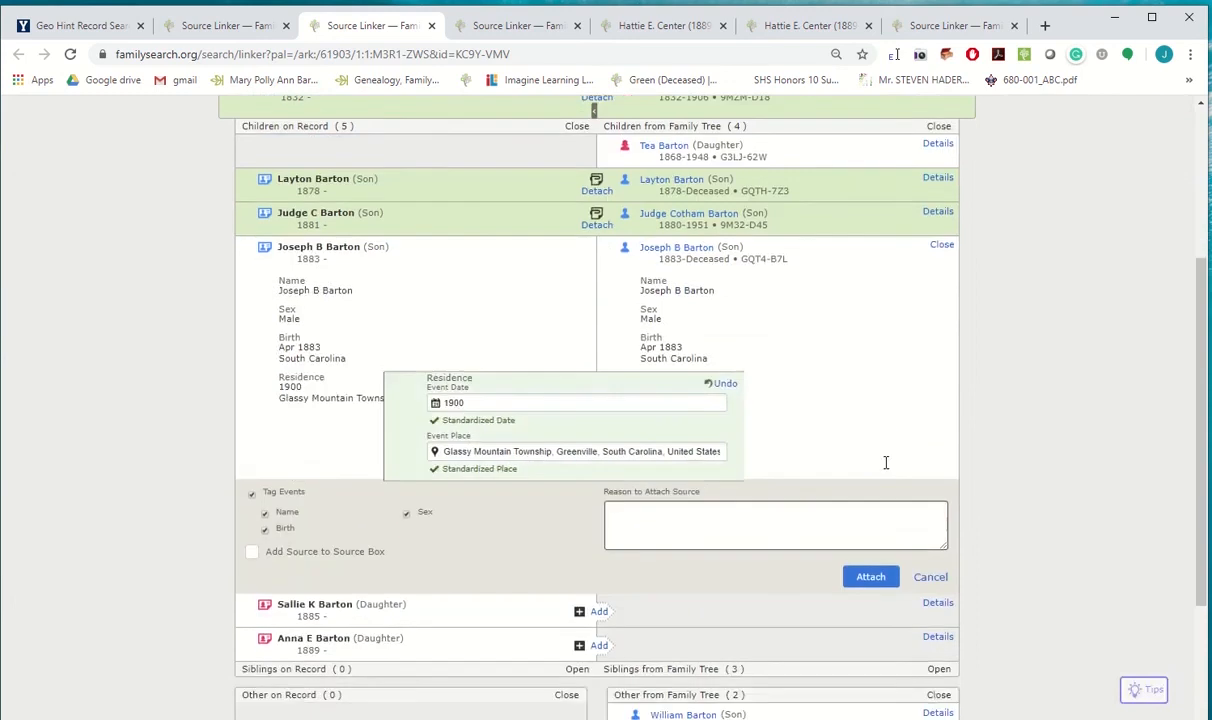
left_click(864, 454)
Step: Select the existing tree match for the daughter born October 1885, and attach the census record with her 1900 residence
left_click(598, 413)
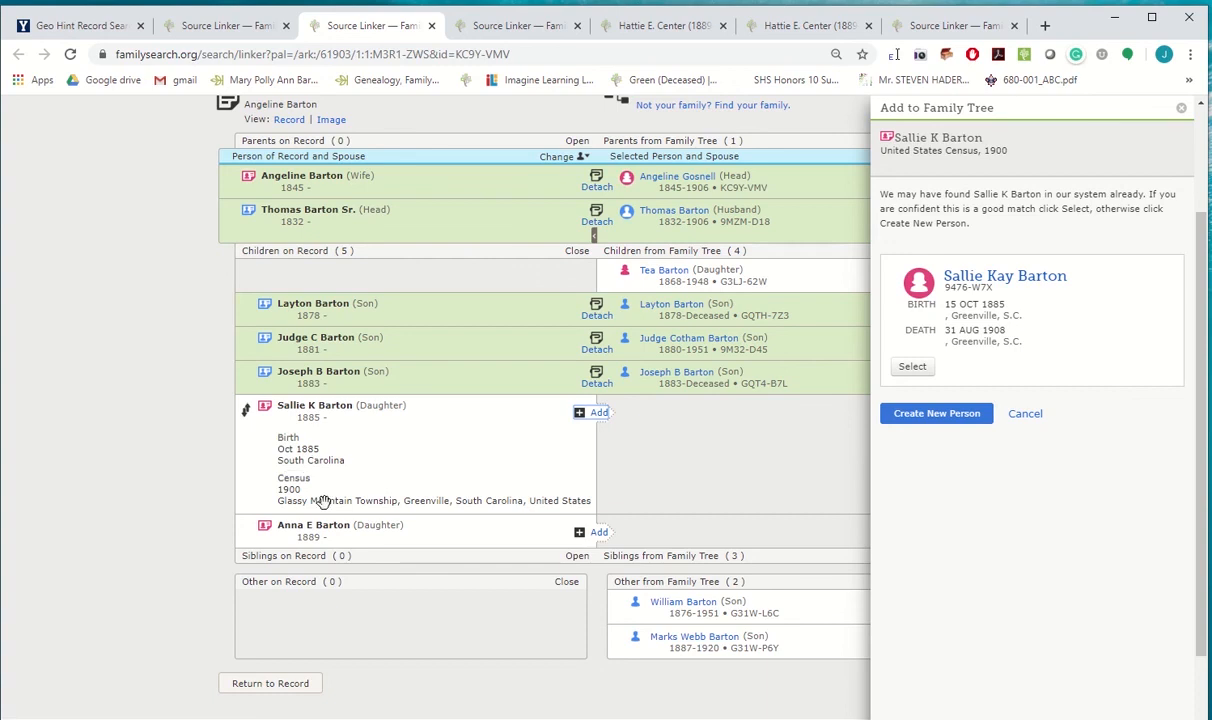
left_click(912, 368)
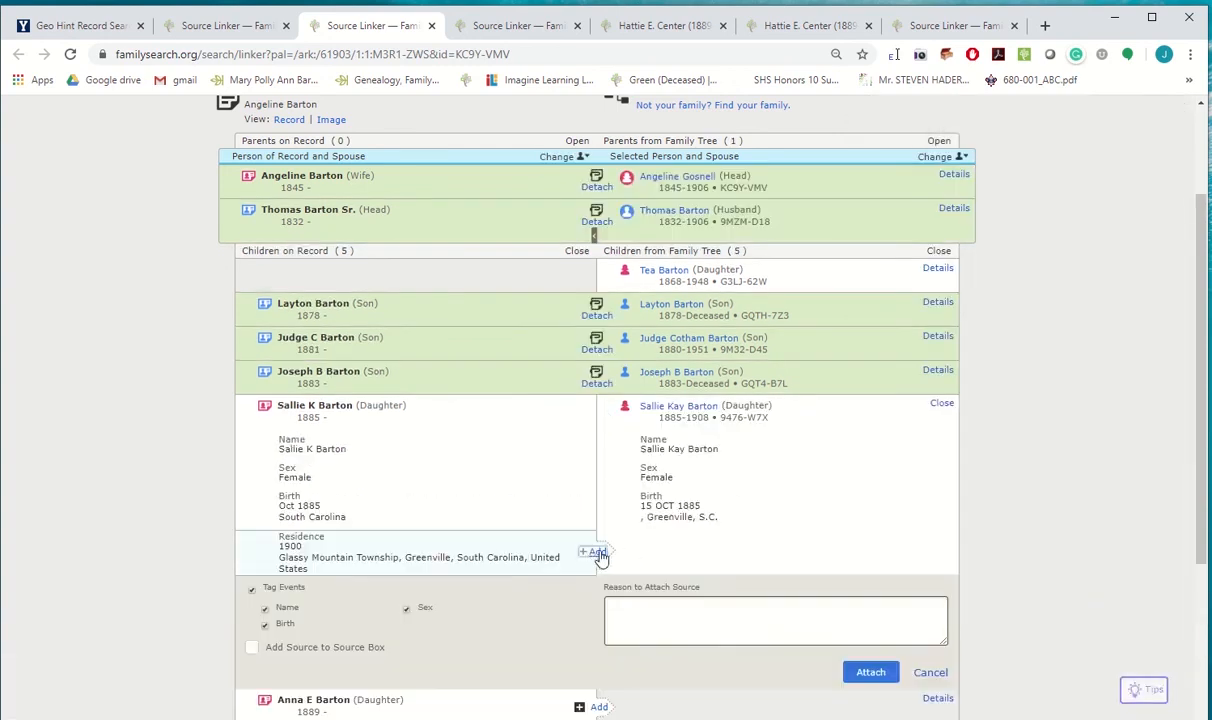
left_click(598, 553)
scroll(720, 540, "down", 3)
left_click(870, 493)
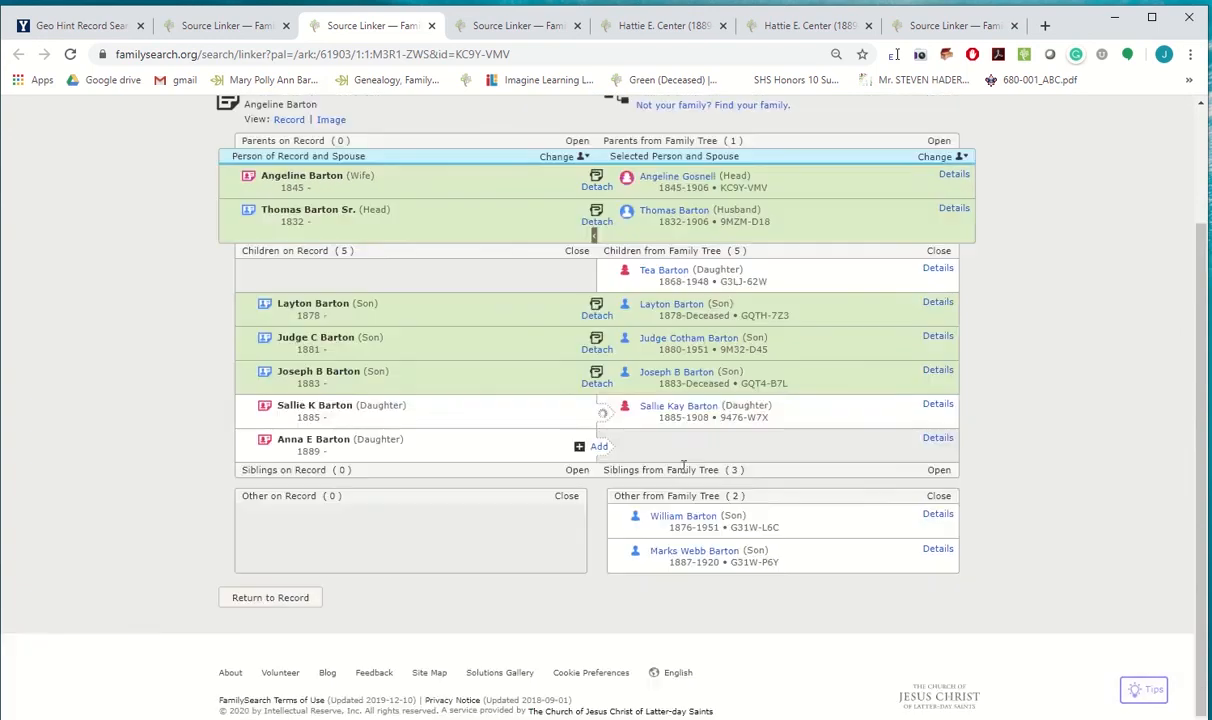
Step: Create the daughter born November 1889 as a new person and attach the census record with her 1900 residence
left_click(598, 448)
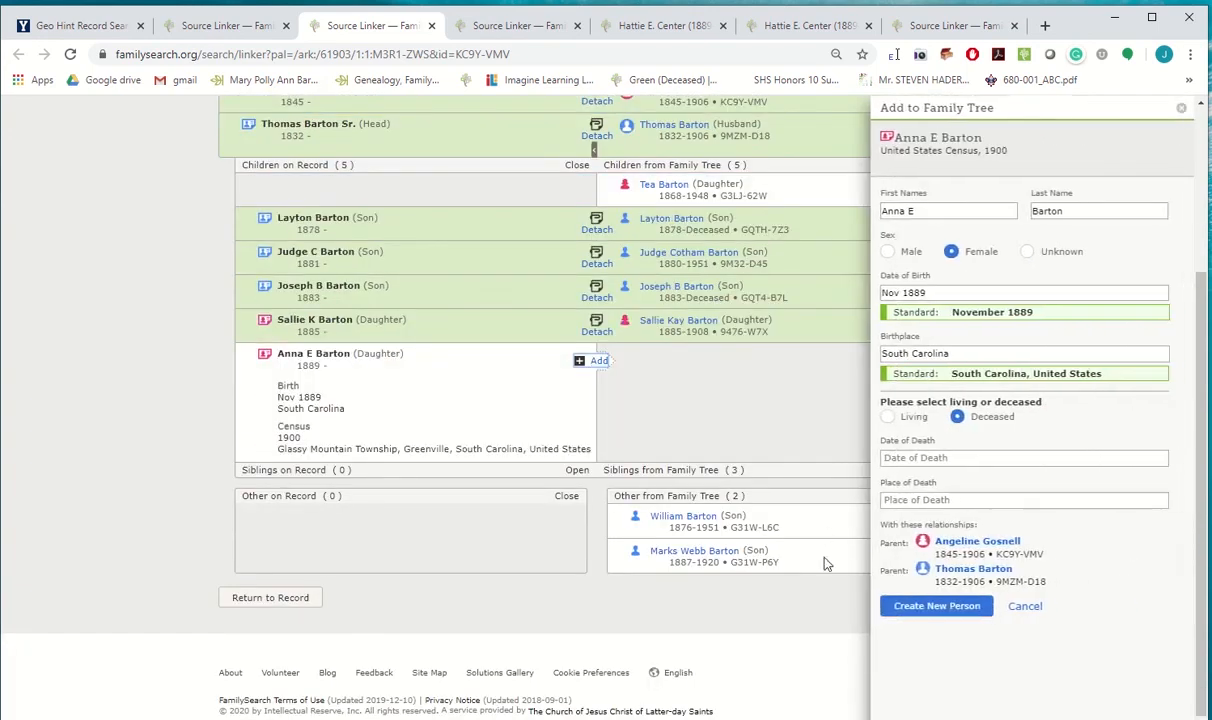
left_click(955, 612)
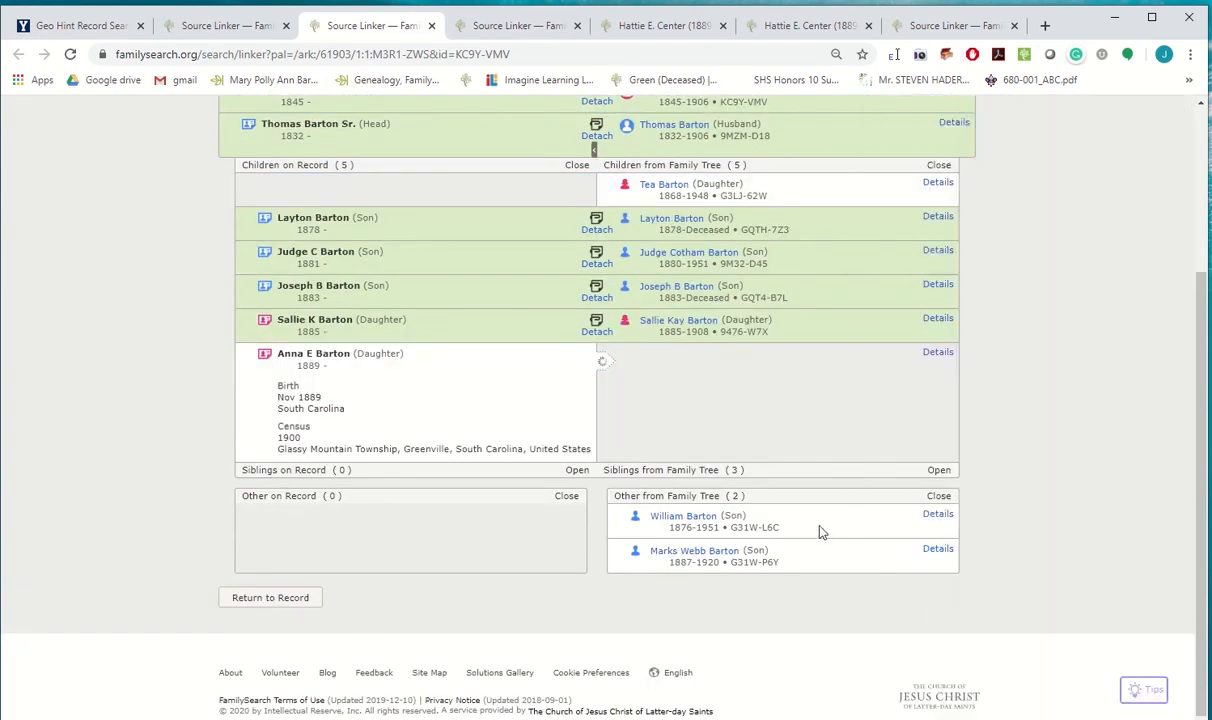
left_click(579, 359)
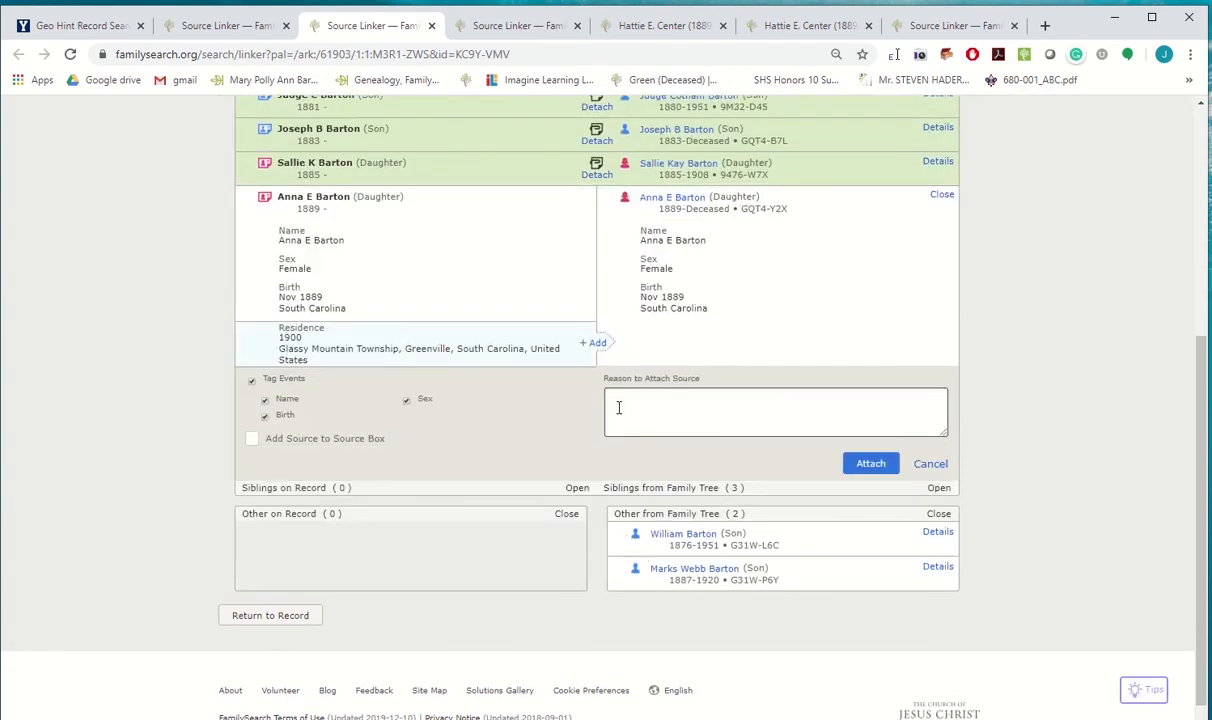
left_click(597, 347)
left_click(870, 527)
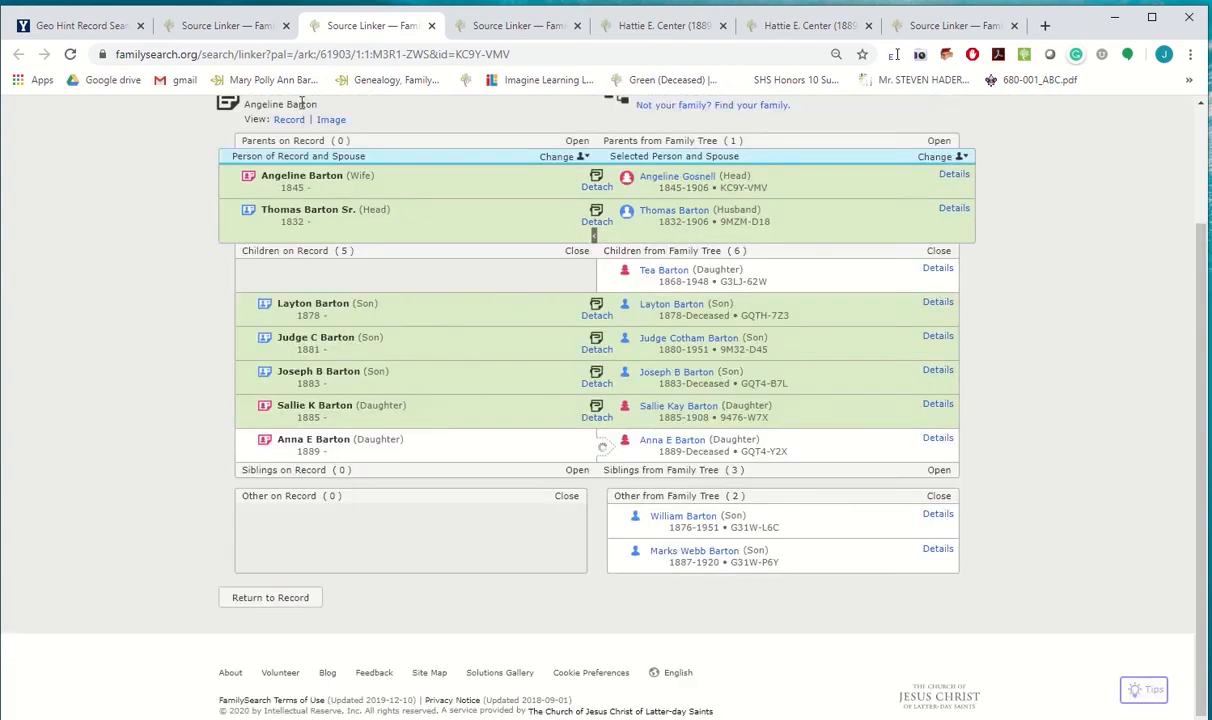
Step: In the hint for the head born in 1869, attach the 1900 census with his Austin Township, Greenville, South Carolina residence
left_click(222, 25)
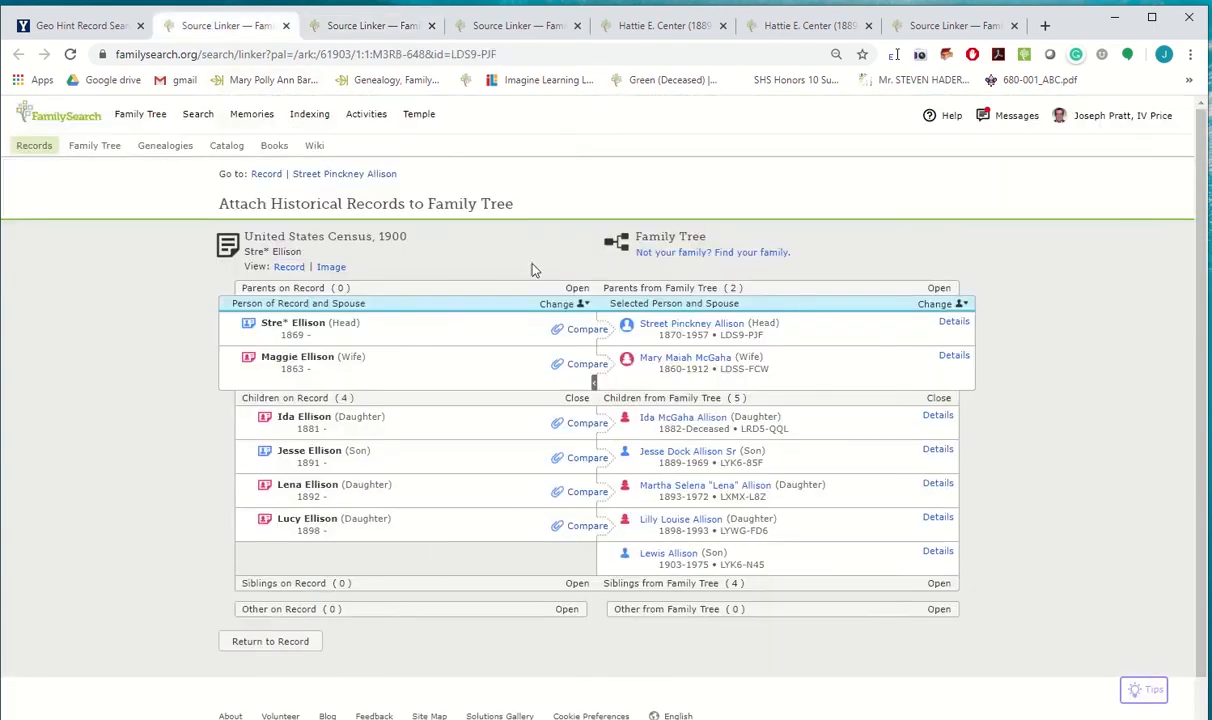
left_click(585, 329)
left_click(625, 468)
scroll(793, 560, "down", 3)
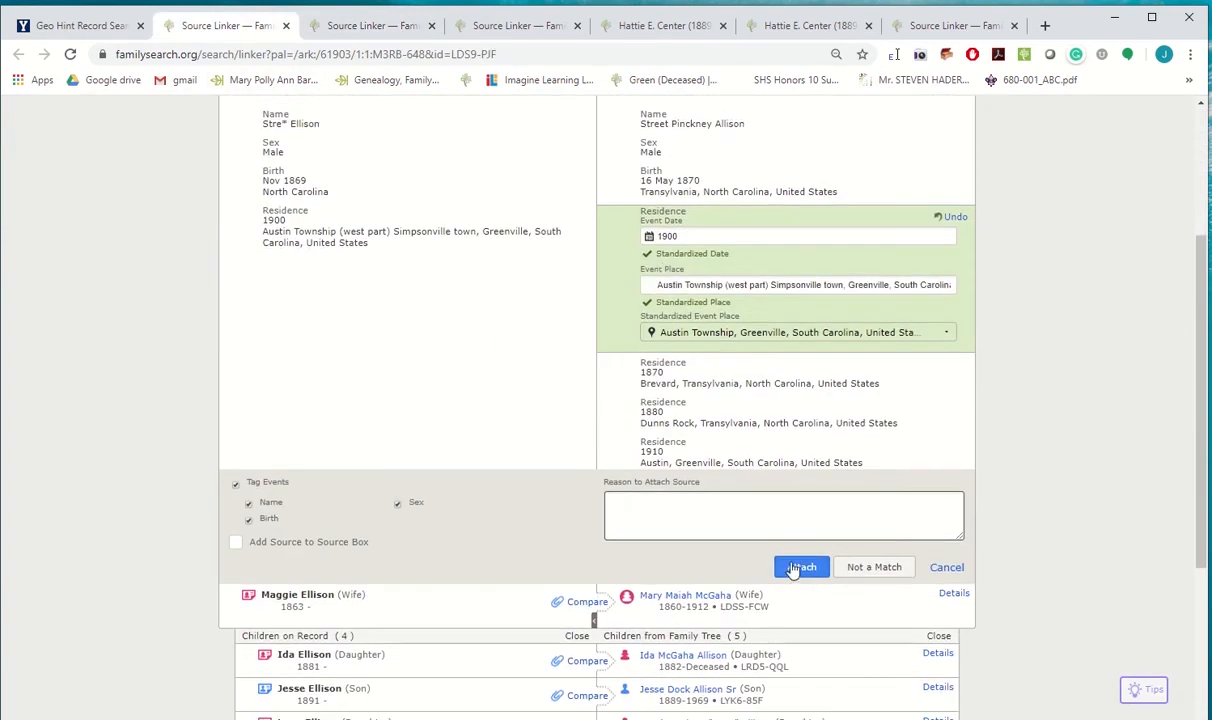
left_click(799, 567)
Step: Attach the census record to the wife born in 1863, adding her 1900 Austin Township residence
left_click(582, 320)
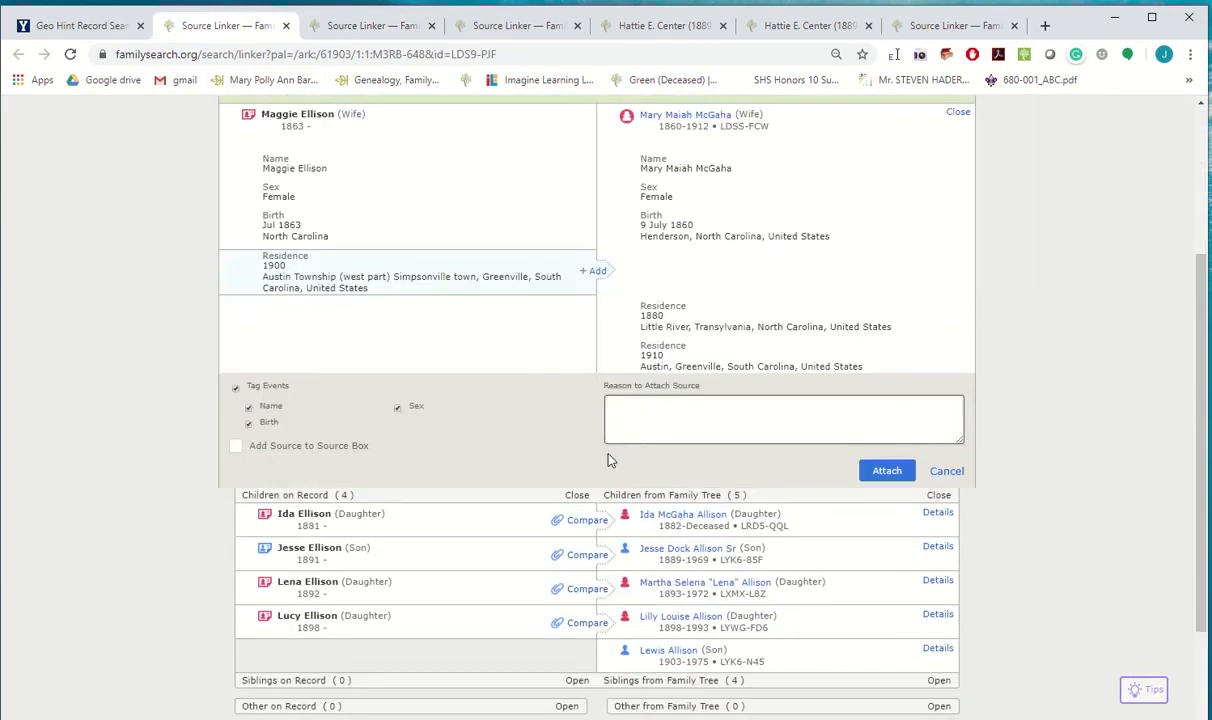
left_click(596, 271)
left_click(887, 571)
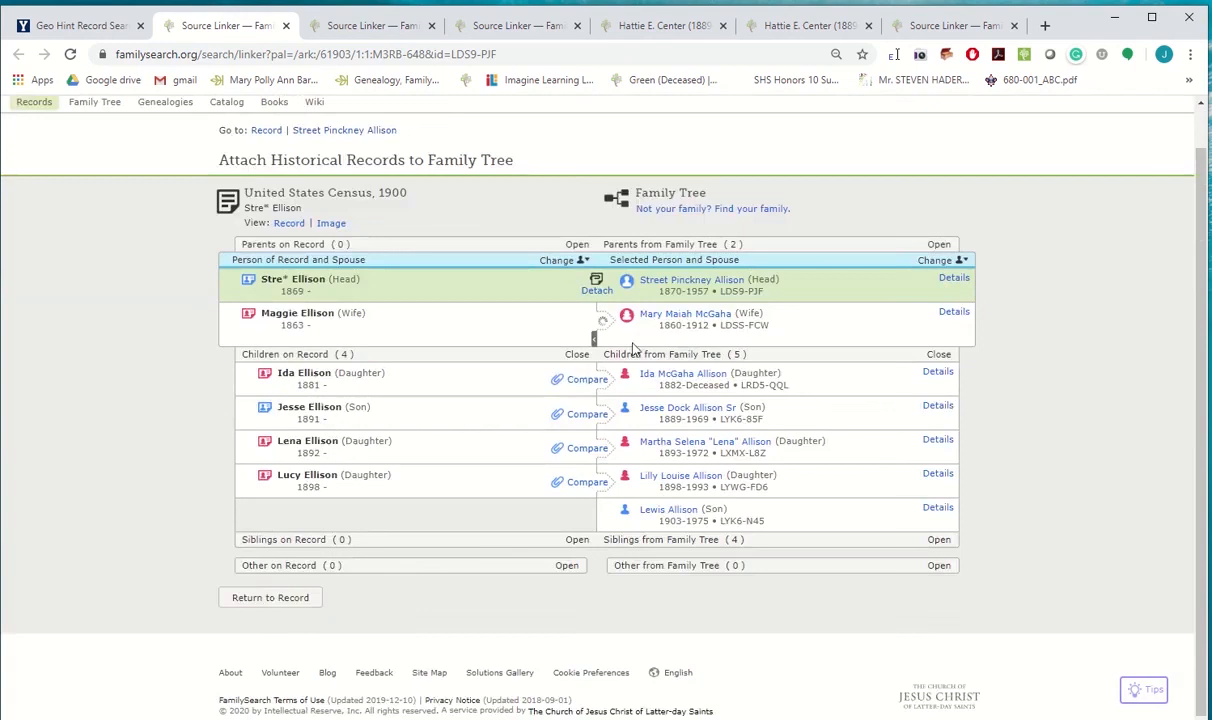
Step: Attach the census record to the matching daughter listed as born in 1881, including her 1900 residence
left_click(577, 389)
left_click(609, 525)
scroll(868, 560, "down", 2)
left_click(868, 573)
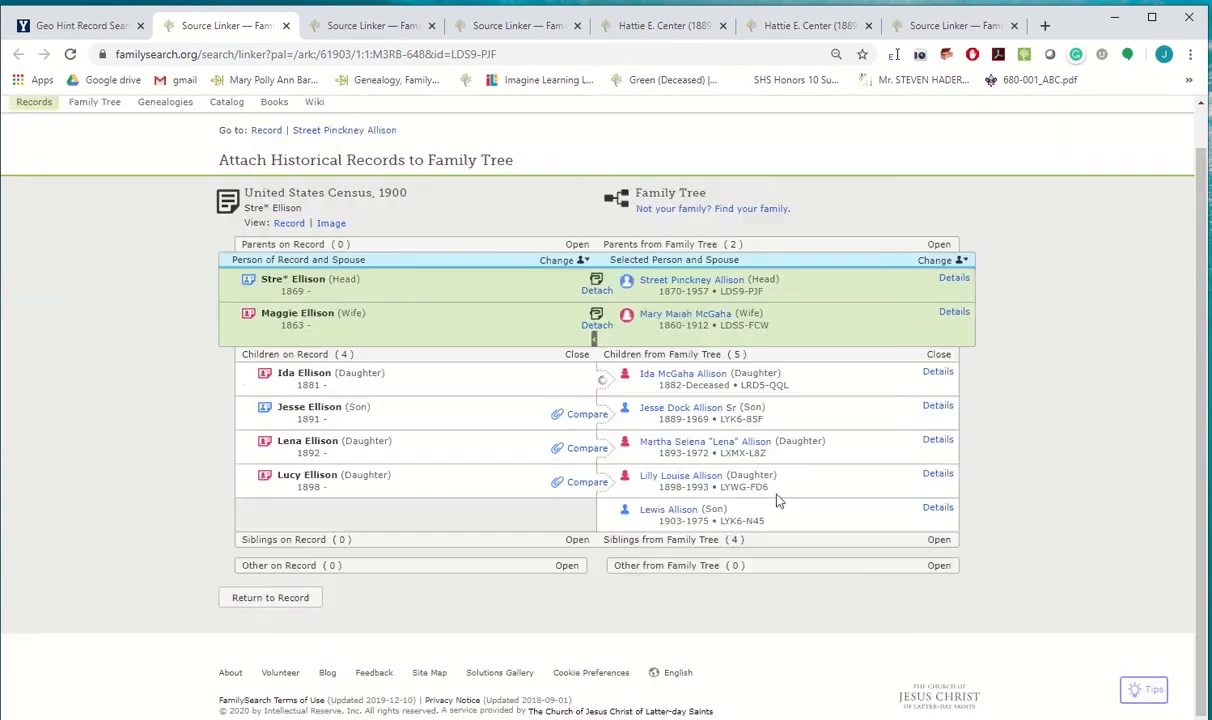
Step: Attach the census record to the matching son listed as born in 1891, adding his 1900 Austin Township residence
left_click(580, 413)
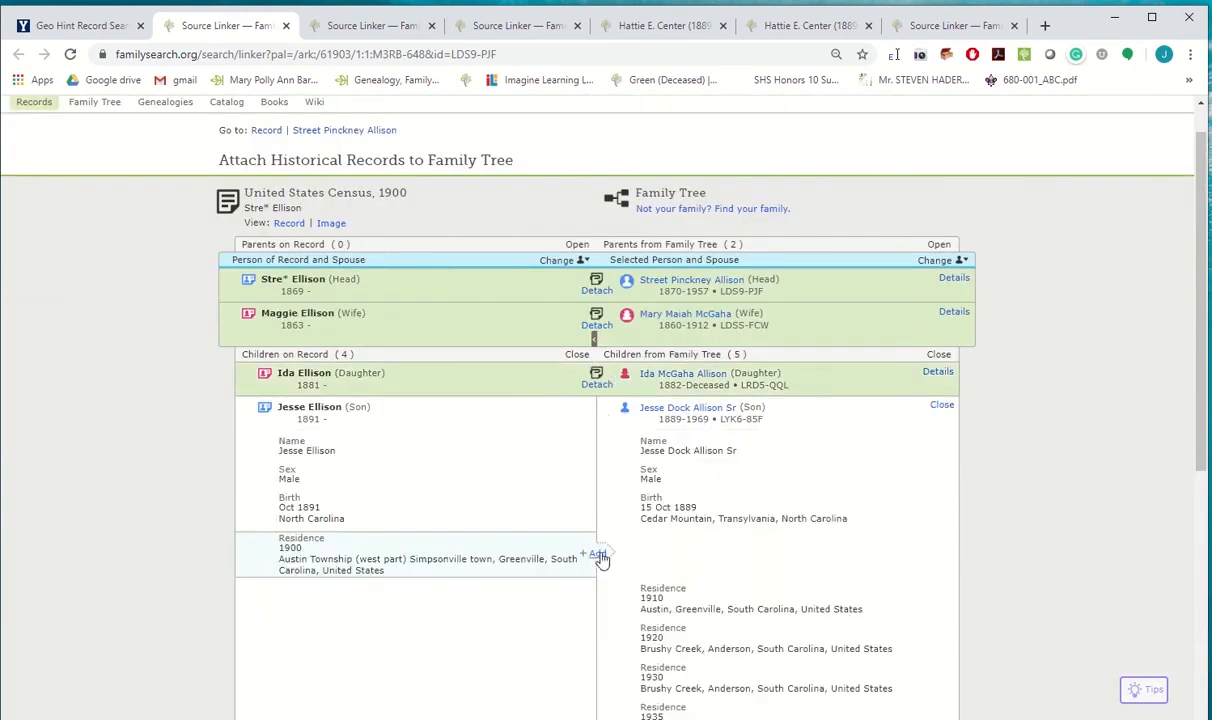
left_click(598, 556)
scroll(807, 469, "down", 3)
left_click(860, 647)
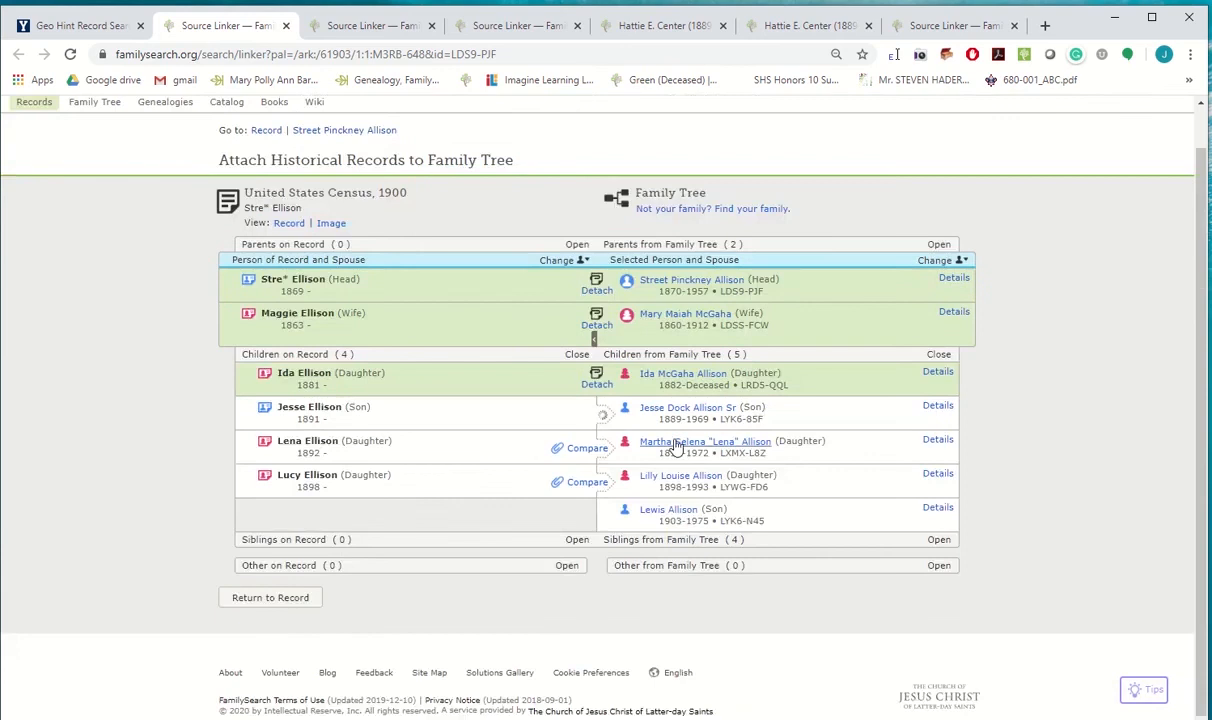
Step: Attach the census record to the matching daughter listed as born in 1892, adding her 1900 Austin Township residence
left_click(590, 450)
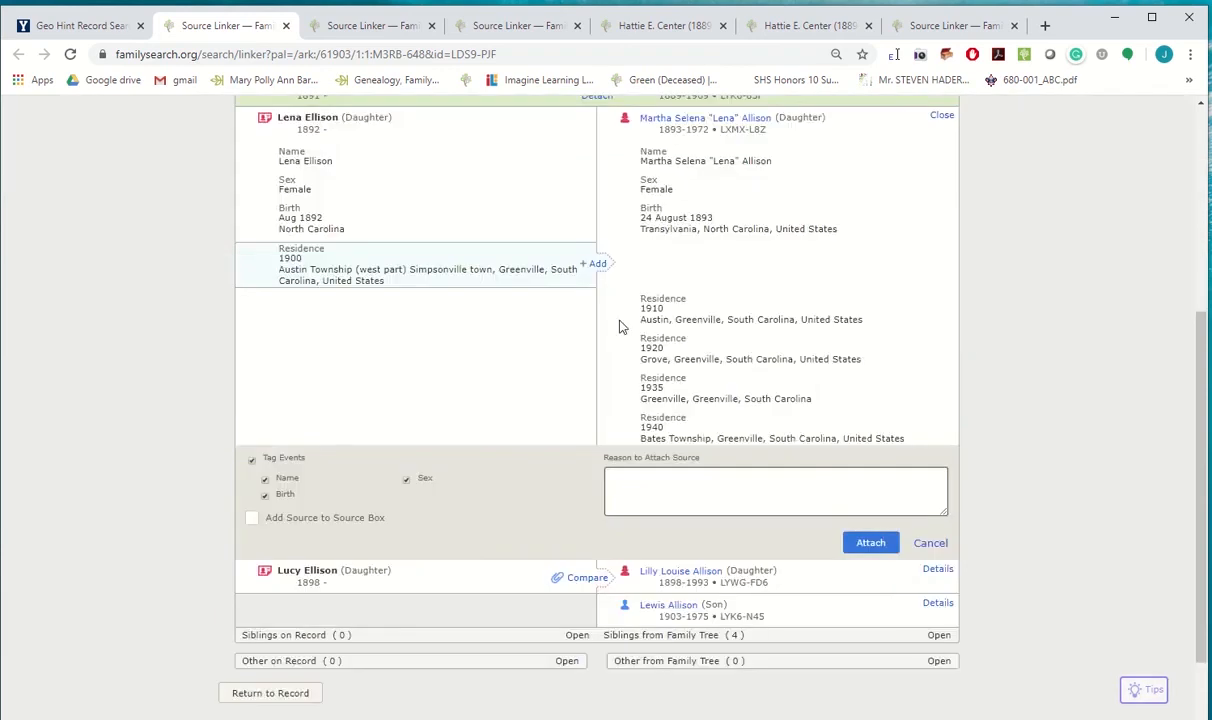
left_click(597, 266)
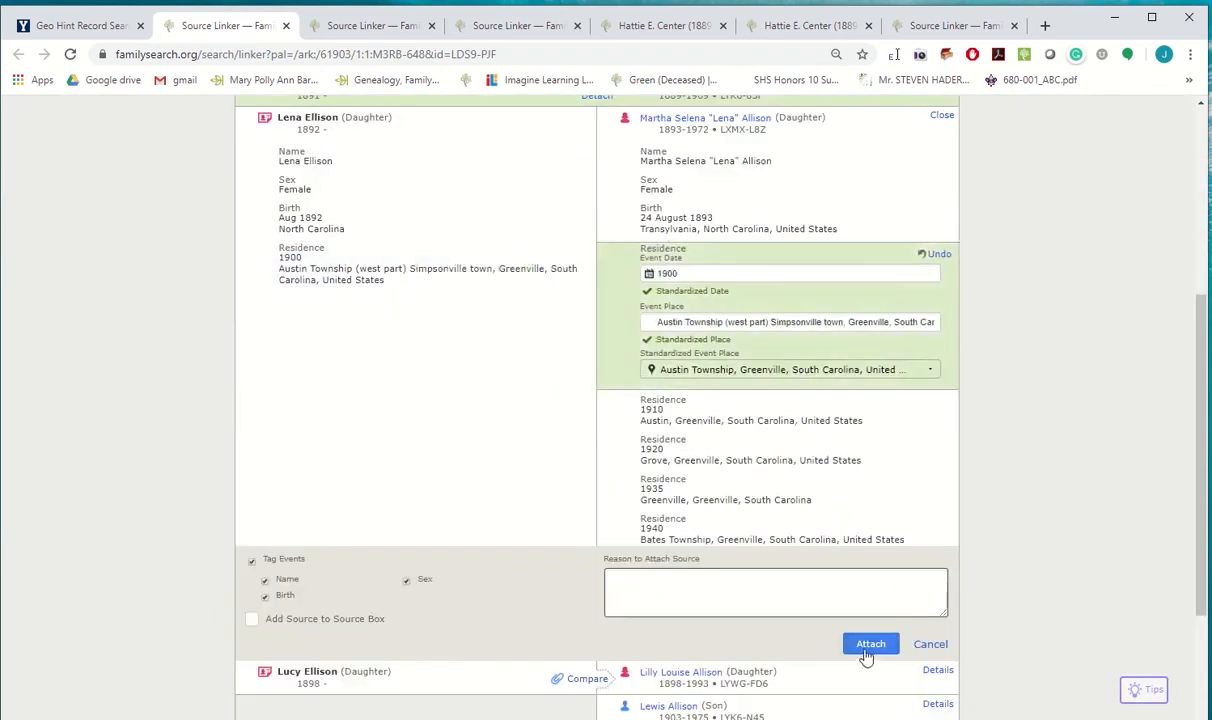
left_click(865, 643)
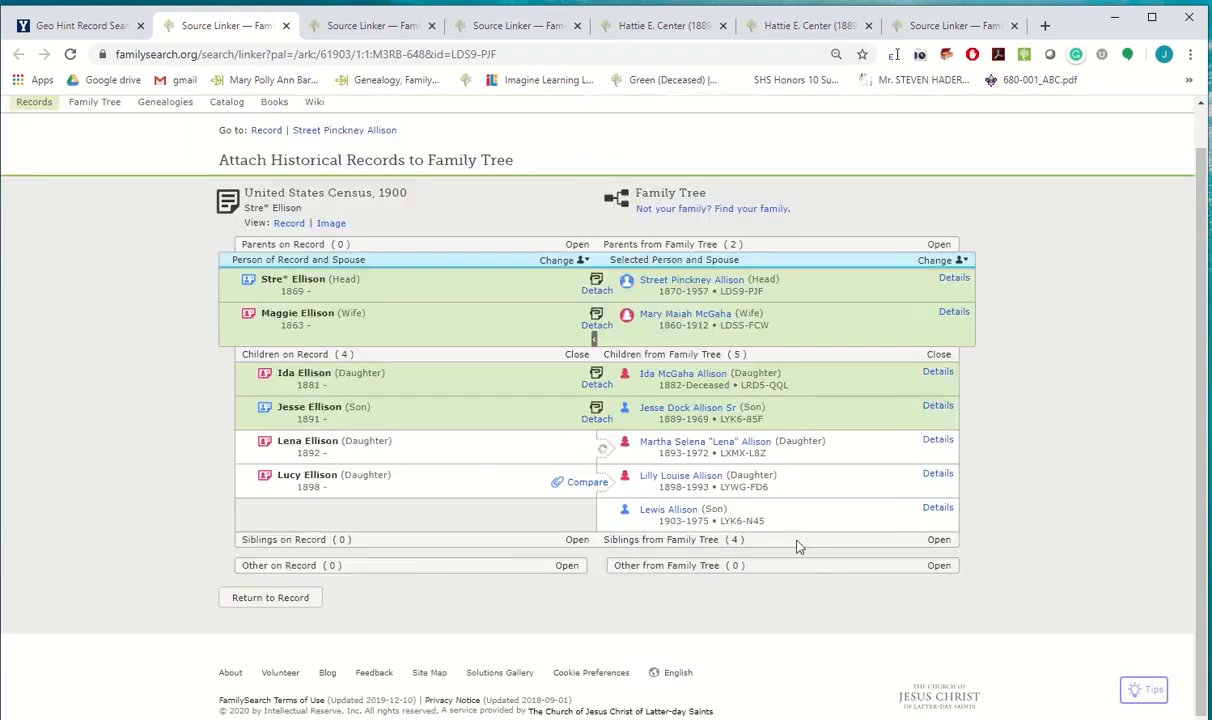
Step: Attach the census record to the matching daughter listed as born in 1898, adding her 1900 Austin Township residence
left_click(566, 481)
left_click(597, 621)
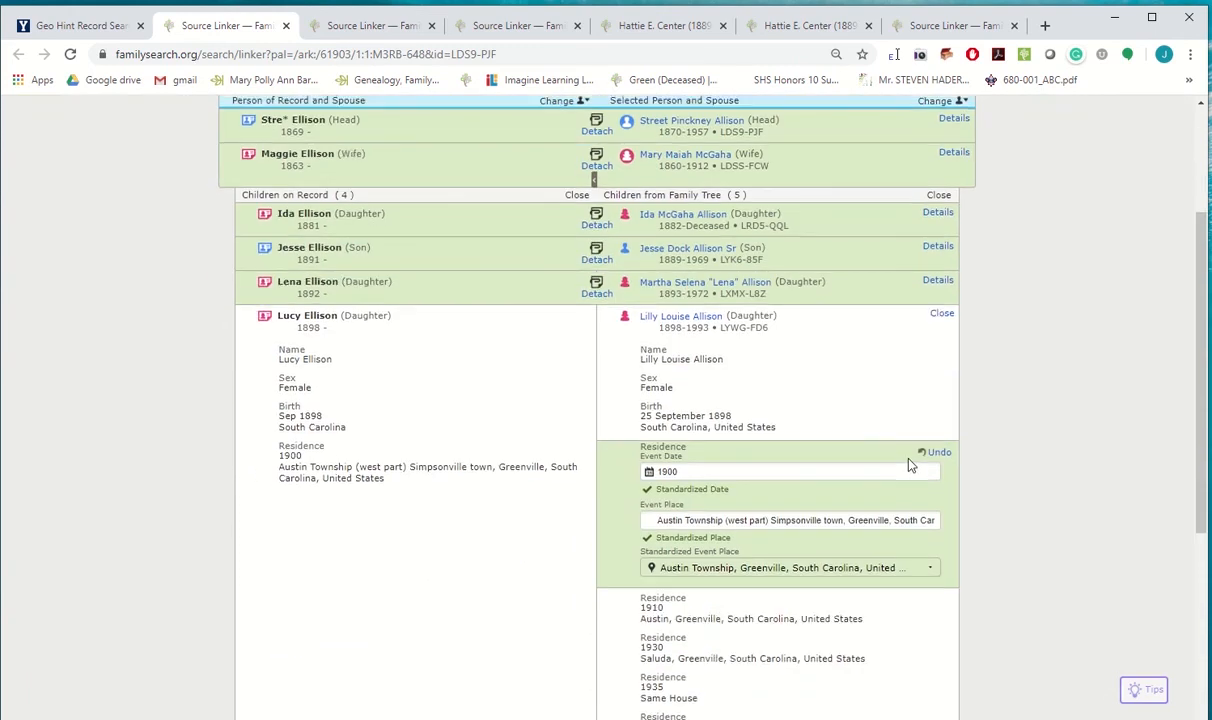
scroll(880, 470, "down", 3)
left_click(870, 597)
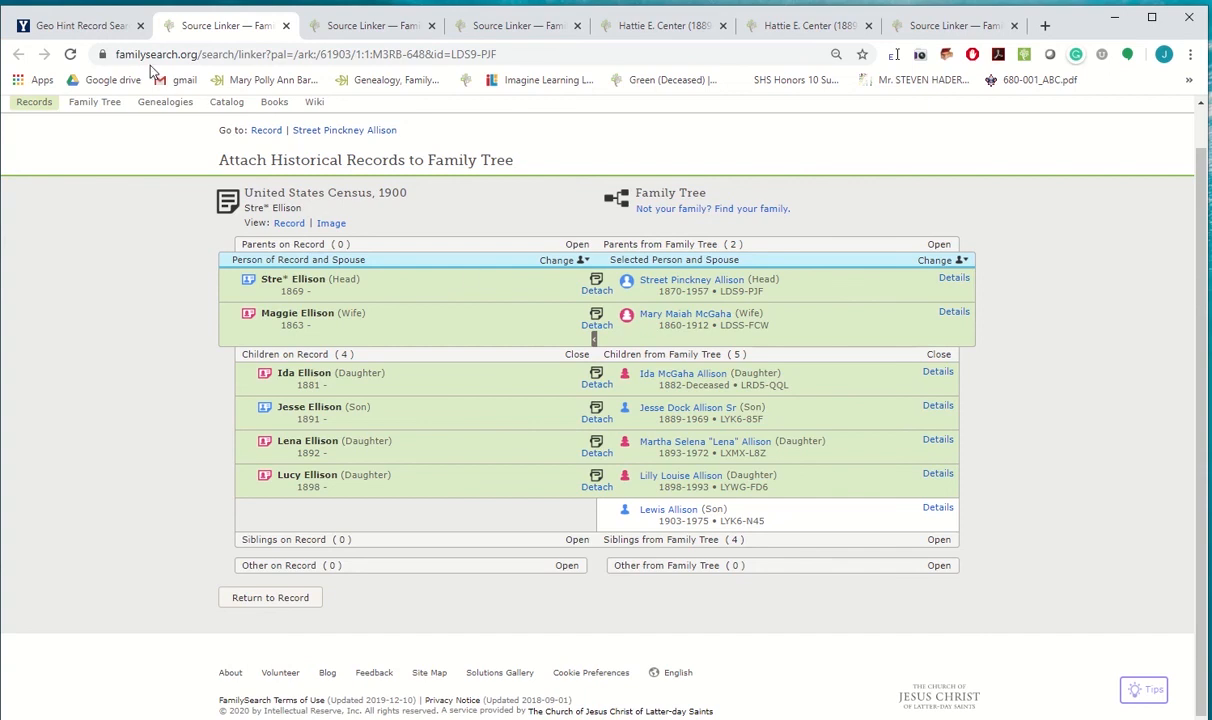
Step: Return to the BYU RLL Hints map and search again for record hints in Greenville, South Carolina
left_click(90, 28)
left_click(597, 289)
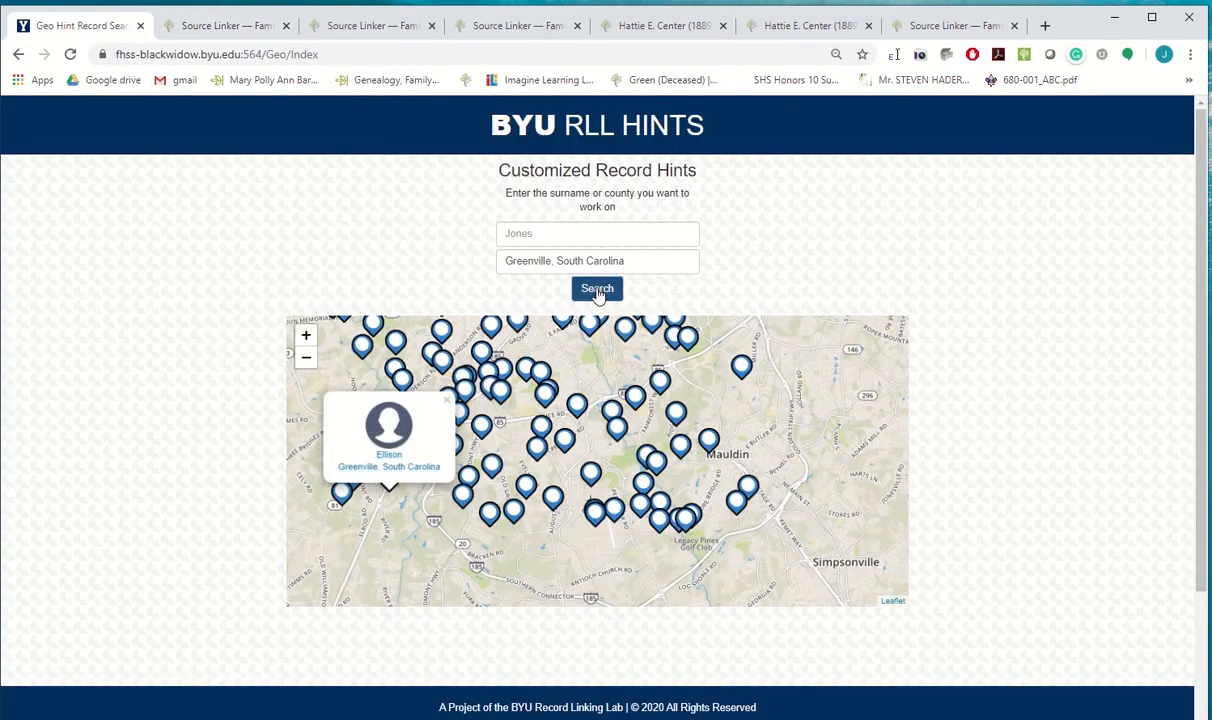